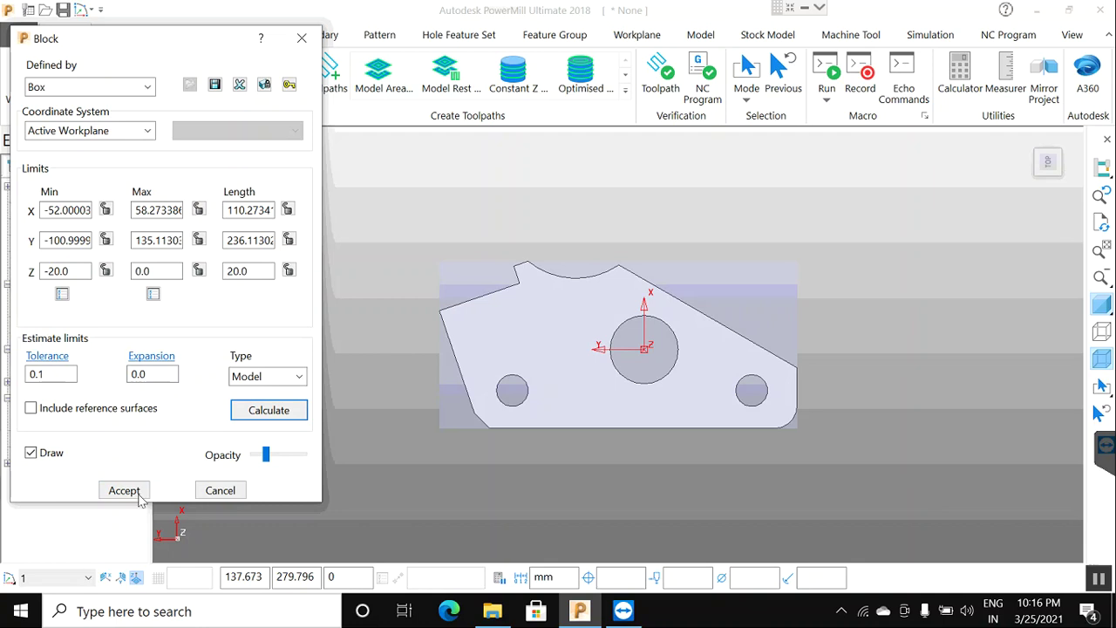
Accept the box block calculated around the model and show the part in an isometric view
click(138, 493)
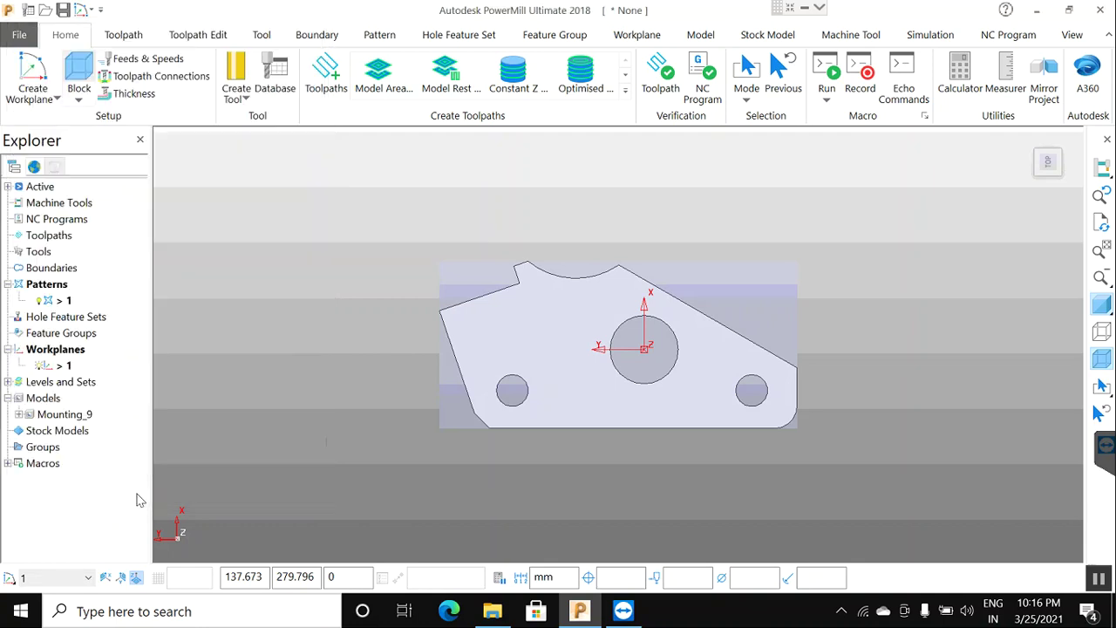
right_click(354, 316)
click(988, 232)
click(1047, 162)
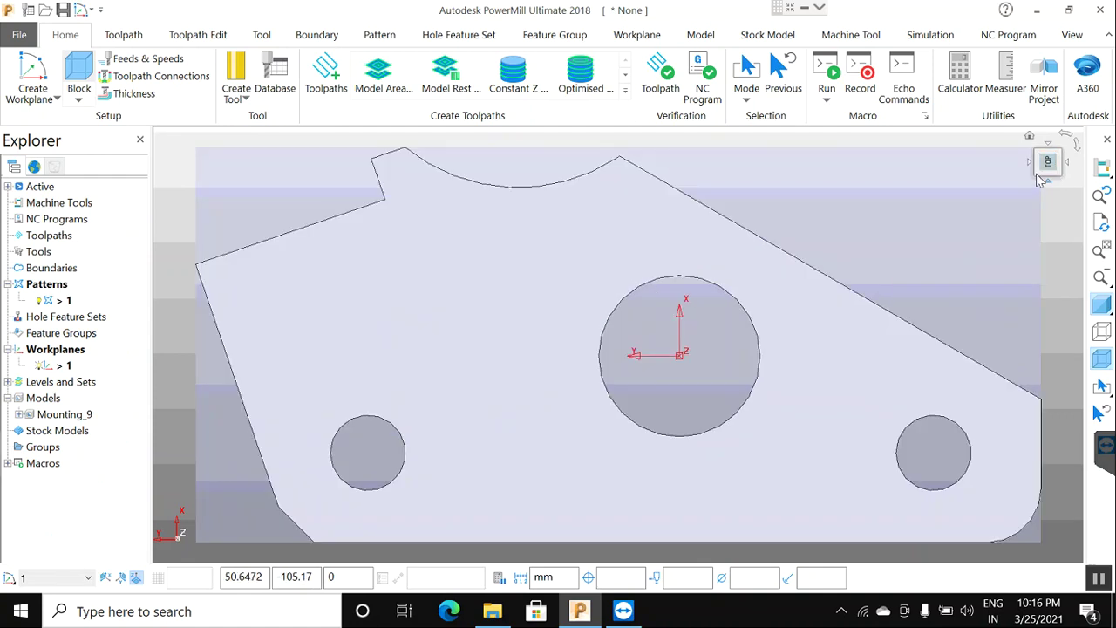
click(1037, 179)
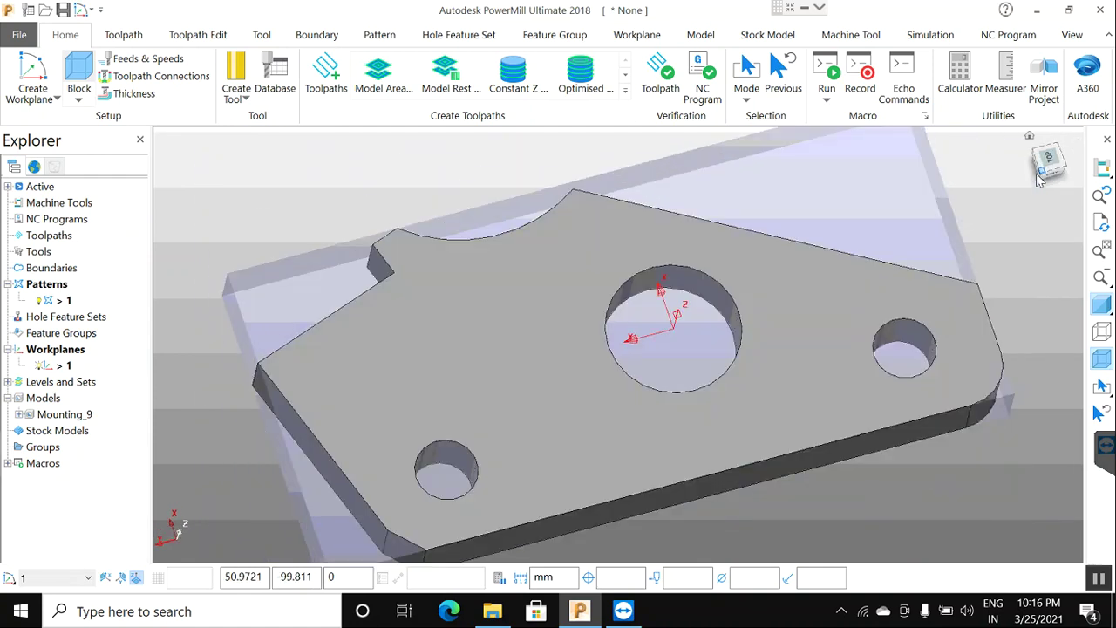
key(ctrl+1)
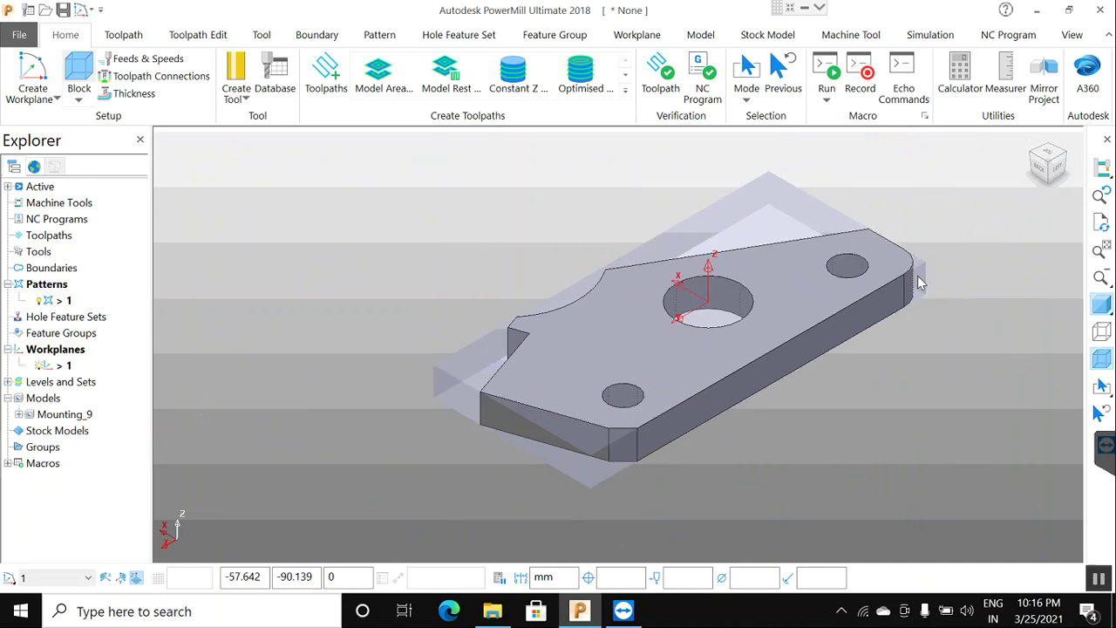
Start a Model Area Clearance toolpath and create an end mill for it with diameter 10 and length 50
click(397, 92)
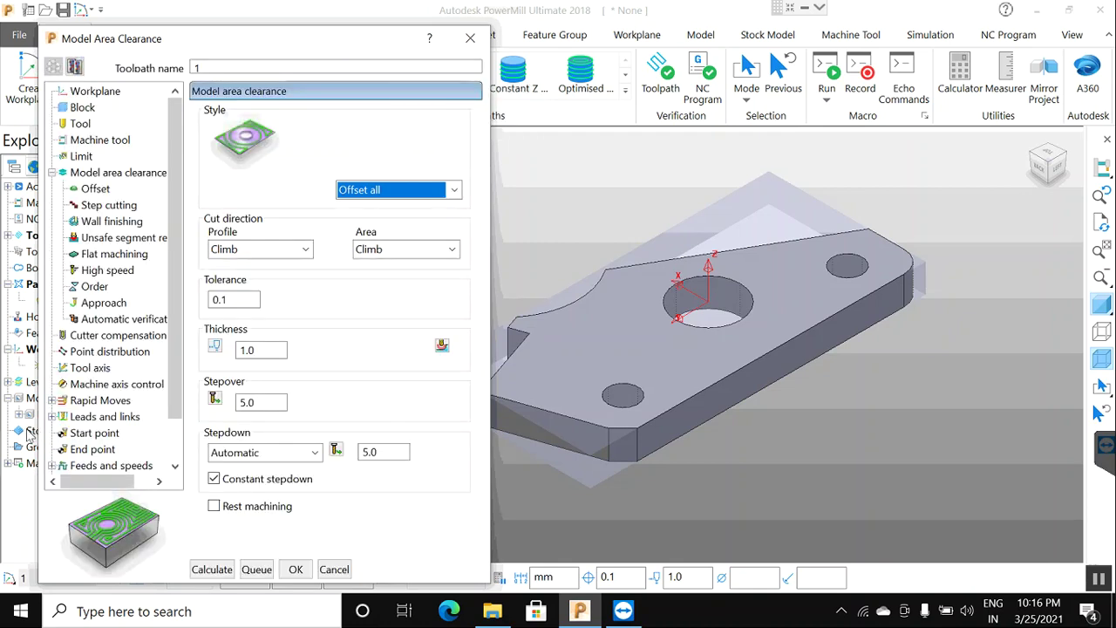
click(81, 124)
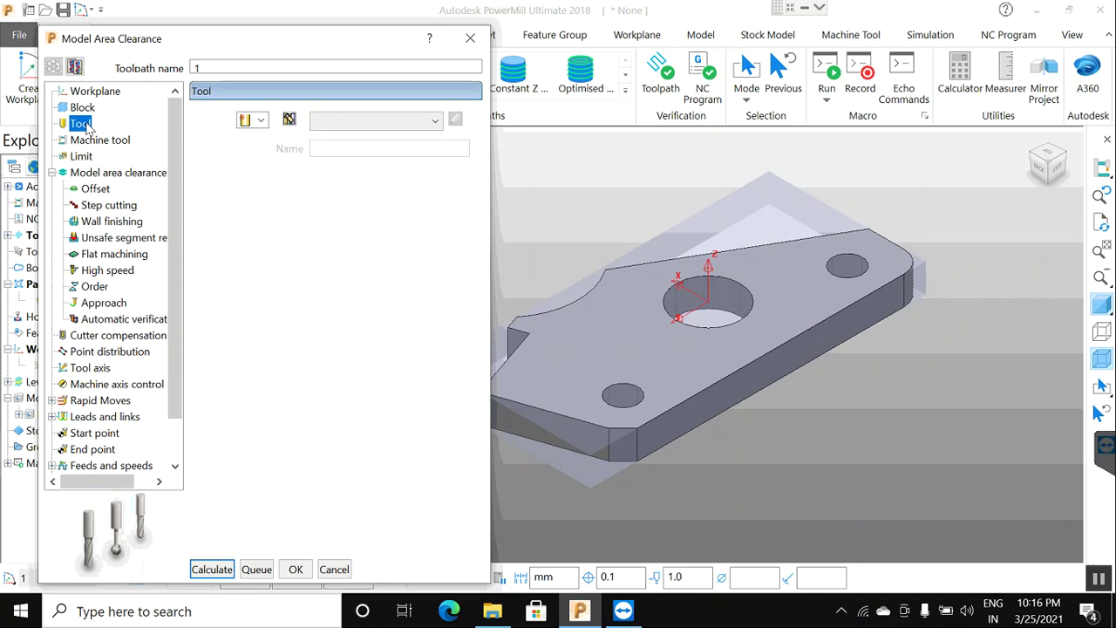
click(261, 121)
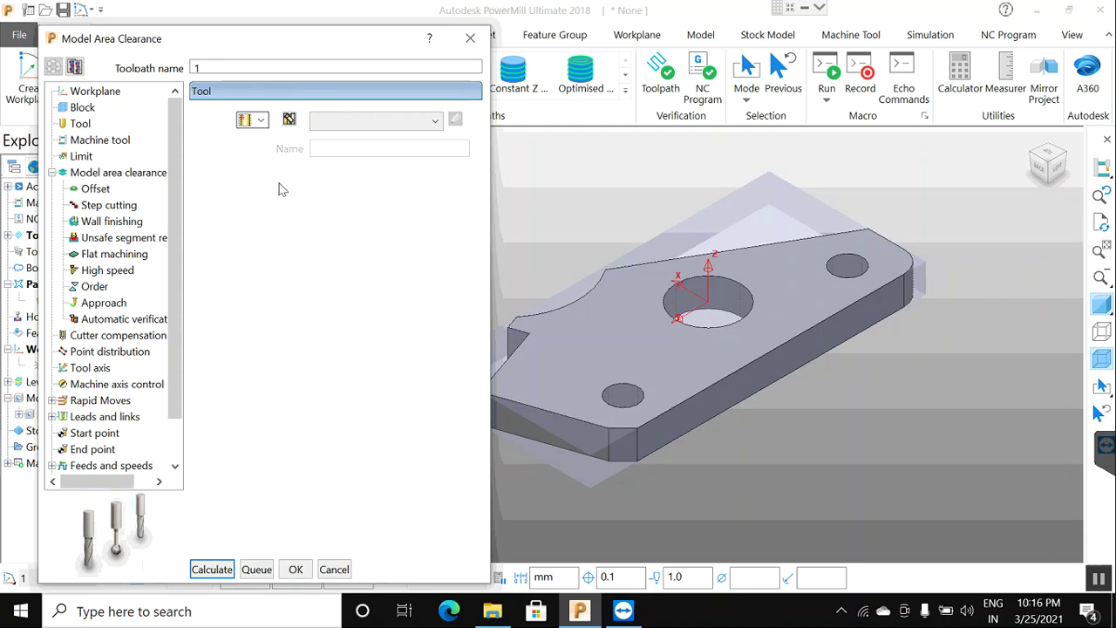
click(252, 123)
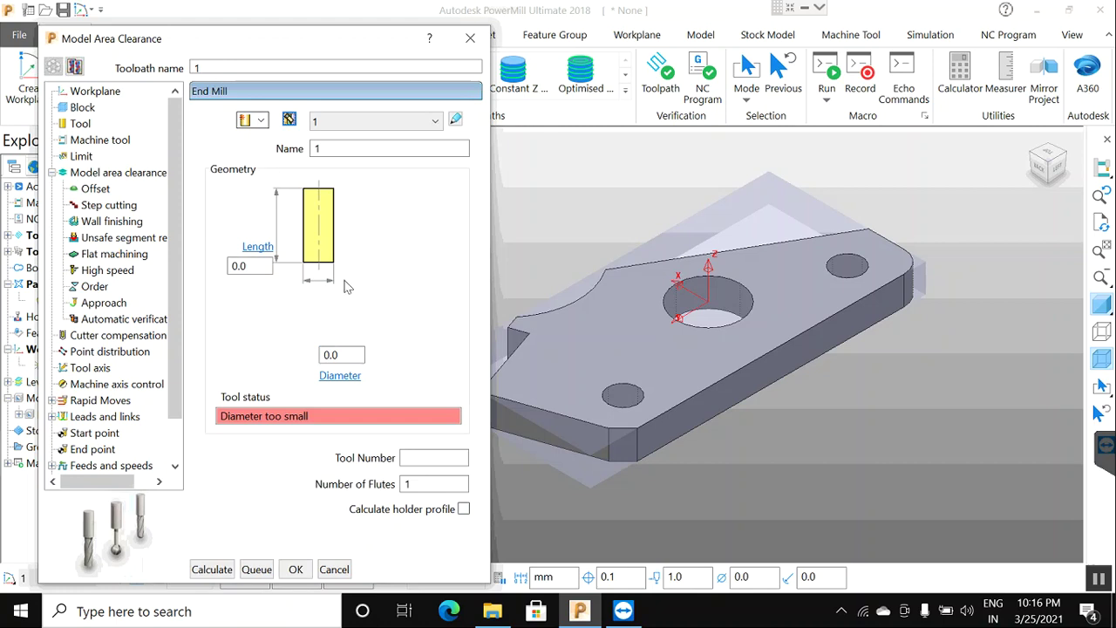
click(349, 354)
double_click(349, 354)
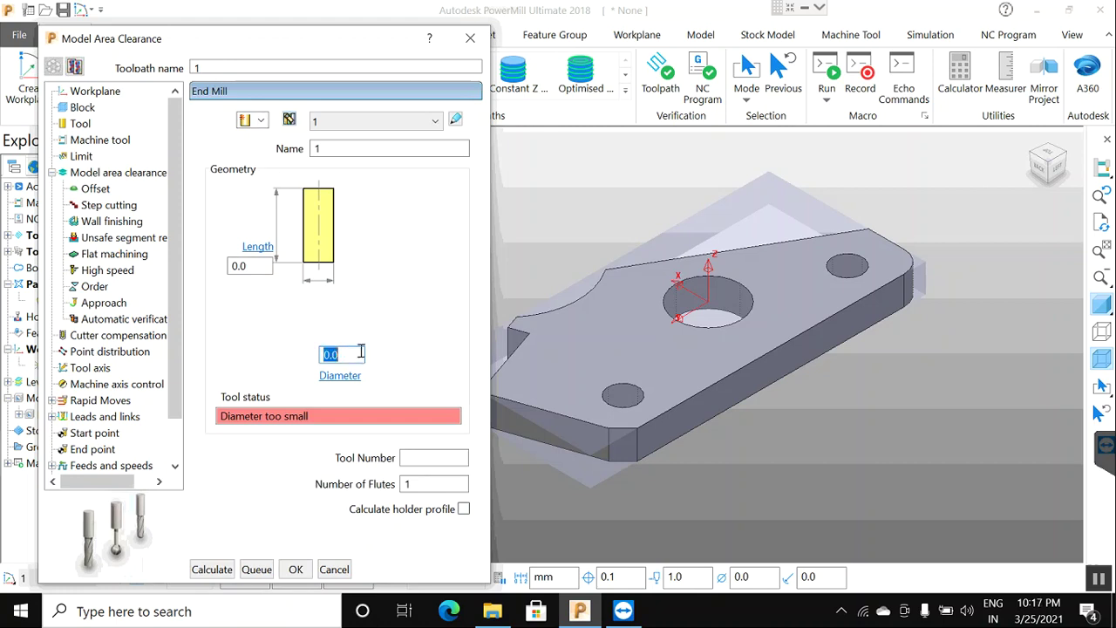
text(10)
double_click(259, 266)
text(50.0)
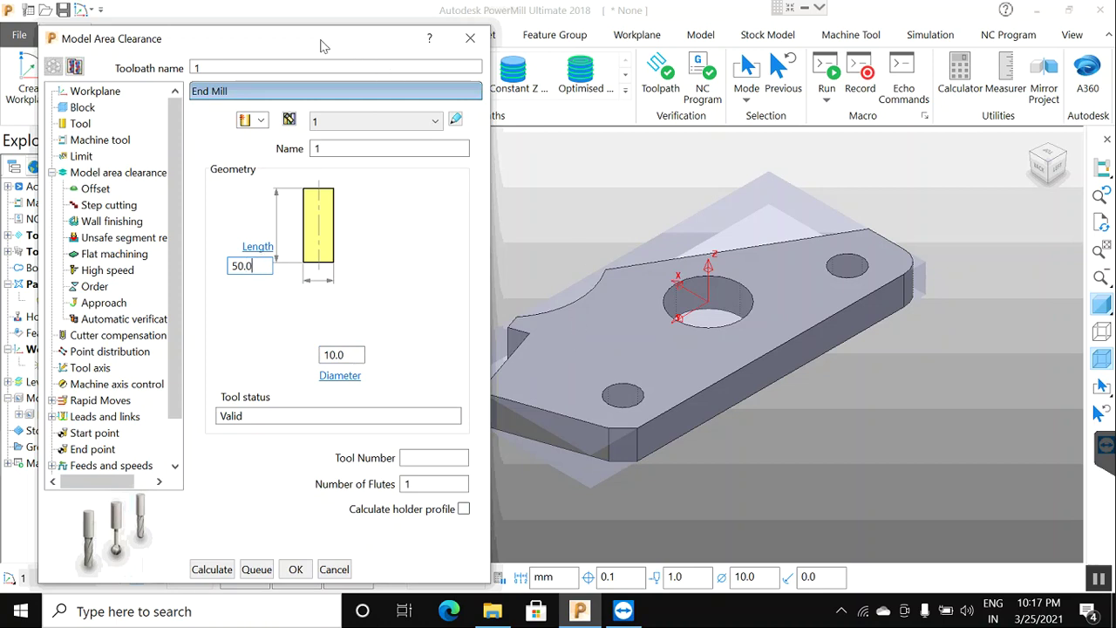
Uncover the part behind the toolpath settings and set the end mill's number of flutes to 4
drag(160, 54, 297, 47)
click(859, 245)
scroll(859, 247, down, 3)
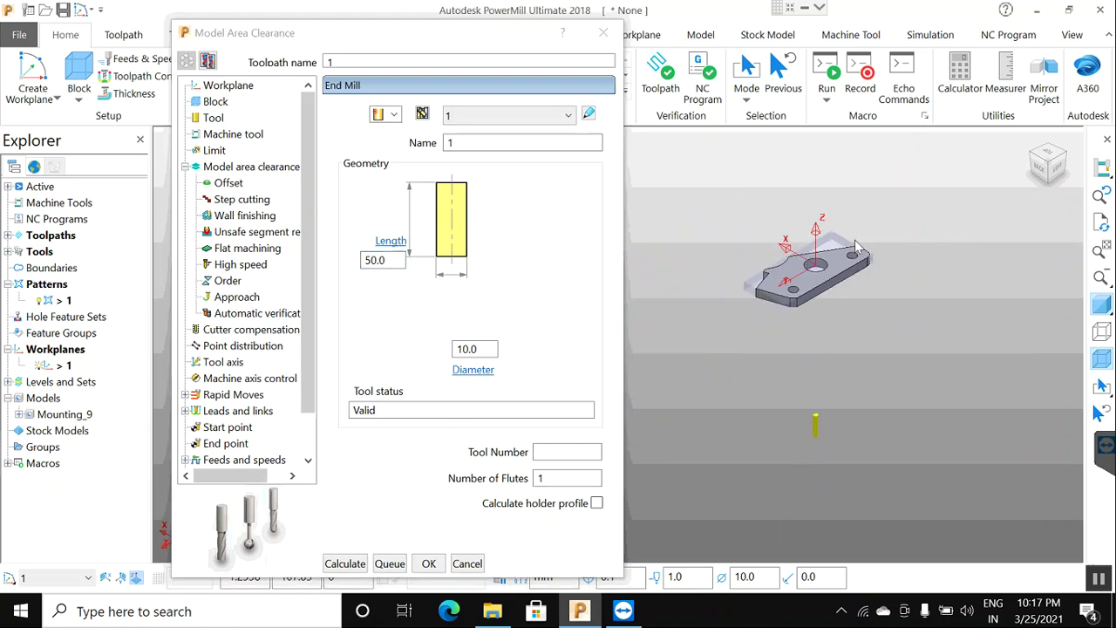
scroll(855, 244, up, 2)
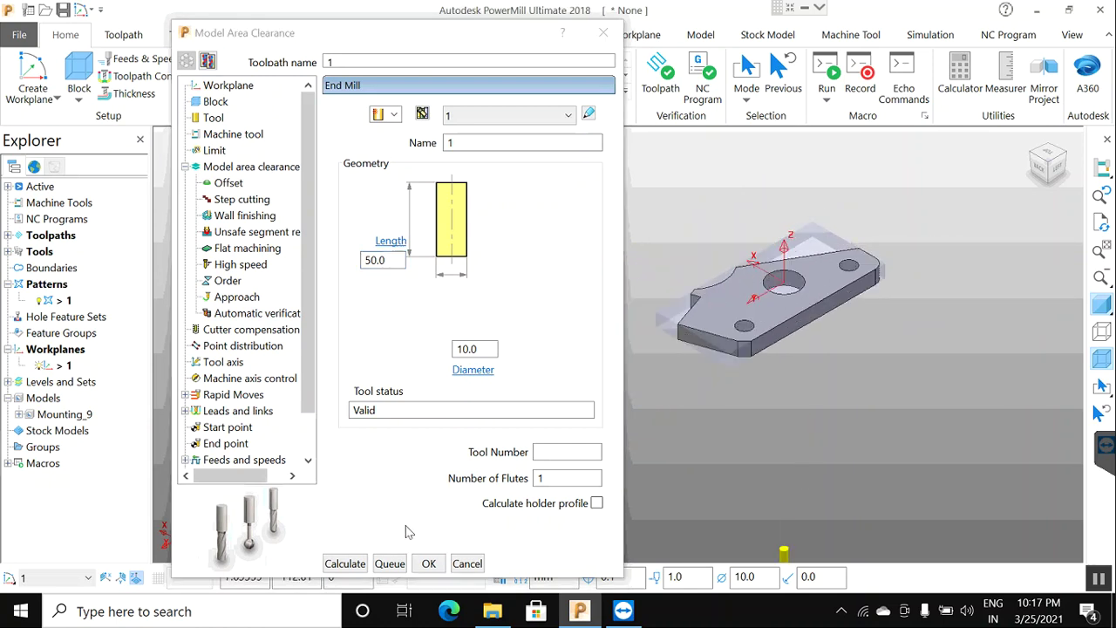
click(573, 479)
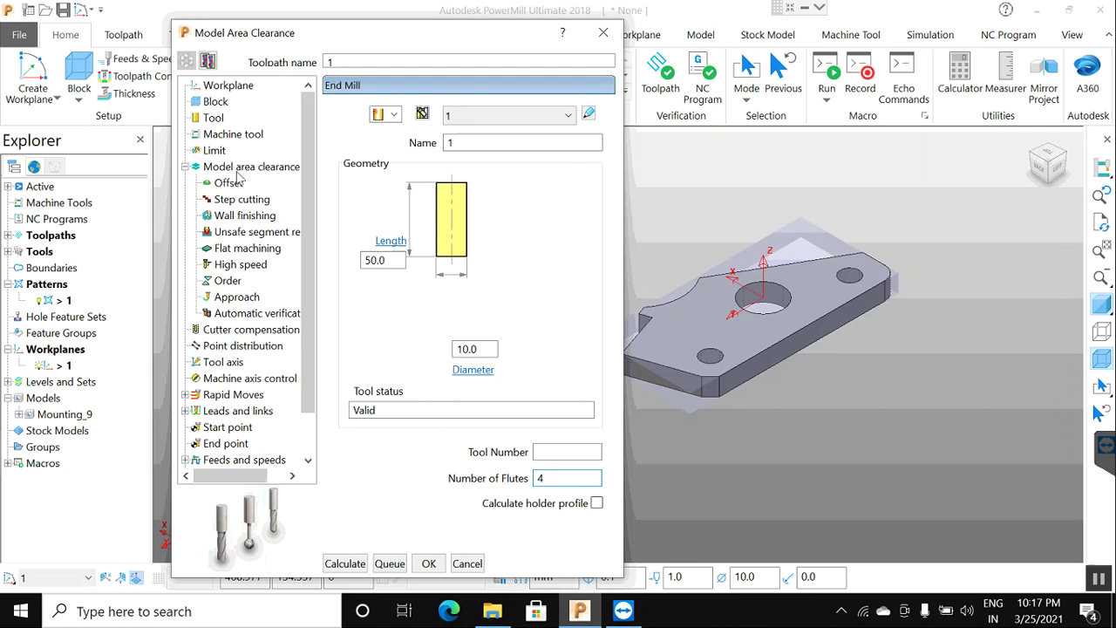
Calculate the area clearance toolpath with the Offset all style, accept the plunge warning and close the settings
click(346, 564)
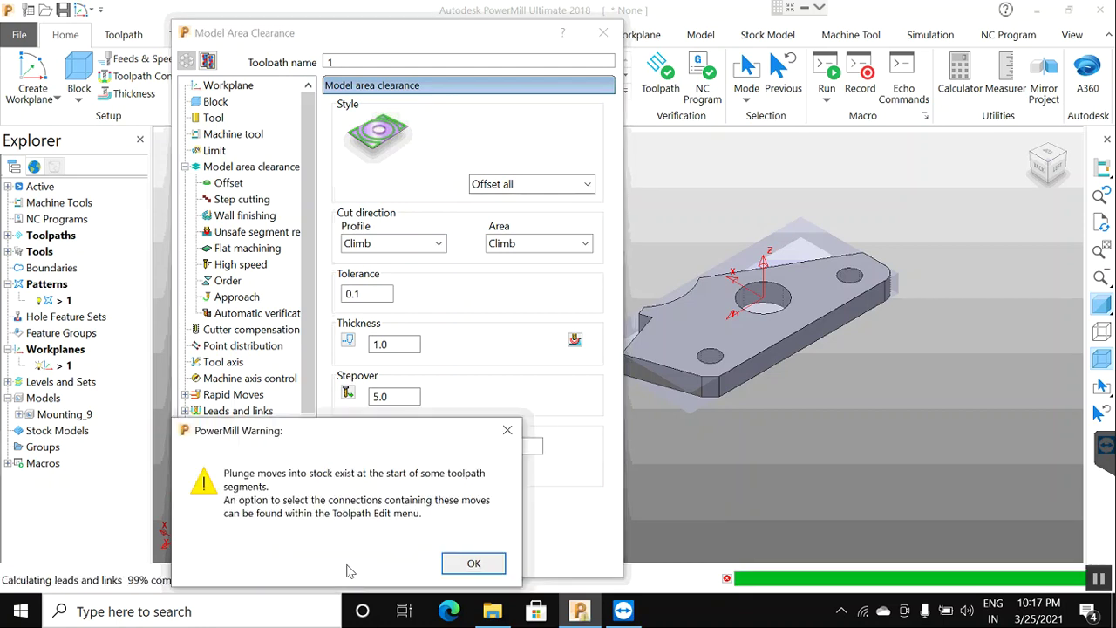
click(474, 563)
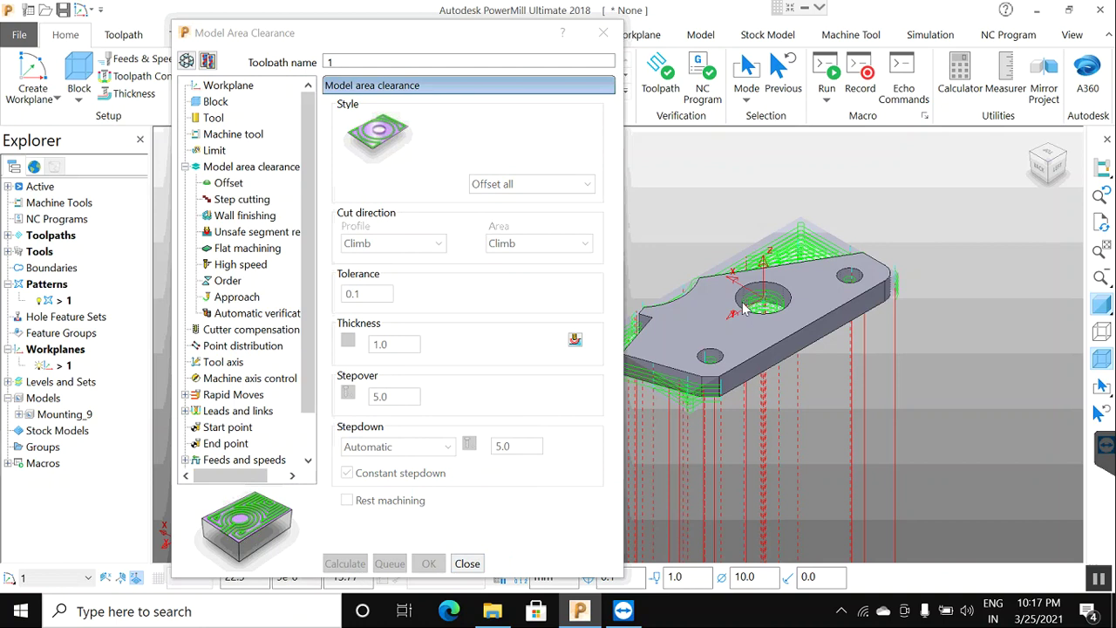
right_click(55, 371)
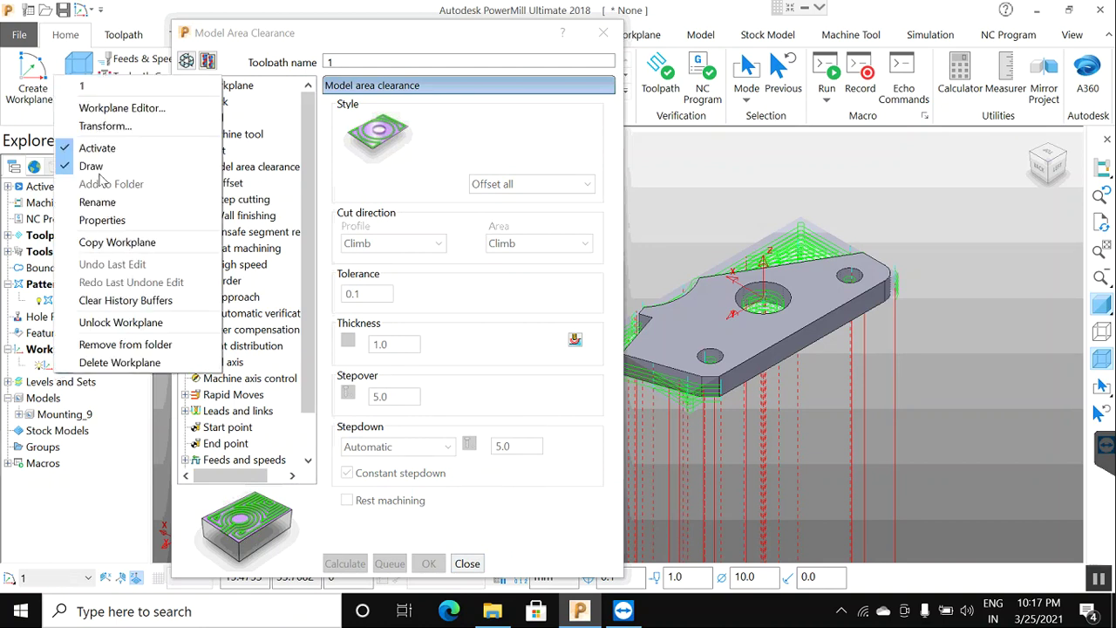
click(469, 564)
click(467, 564)
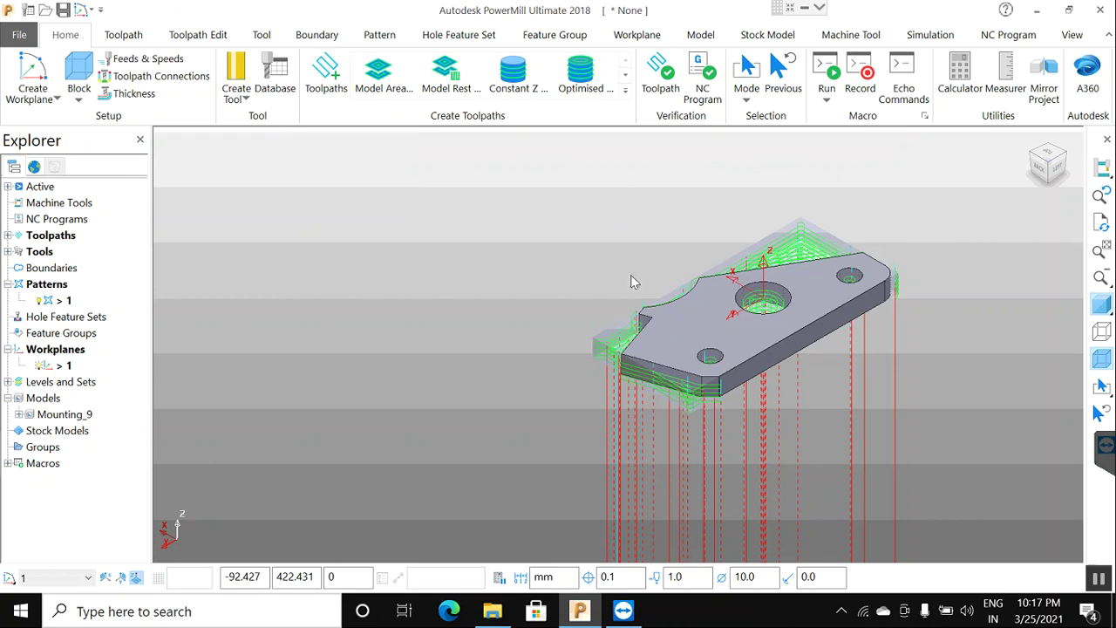
Inspect the toolpath's rapid moves below the part and reopen the settings of toolpath 1
scroll(633, 279, down, 1)
scroll(634, 279, down, 1)
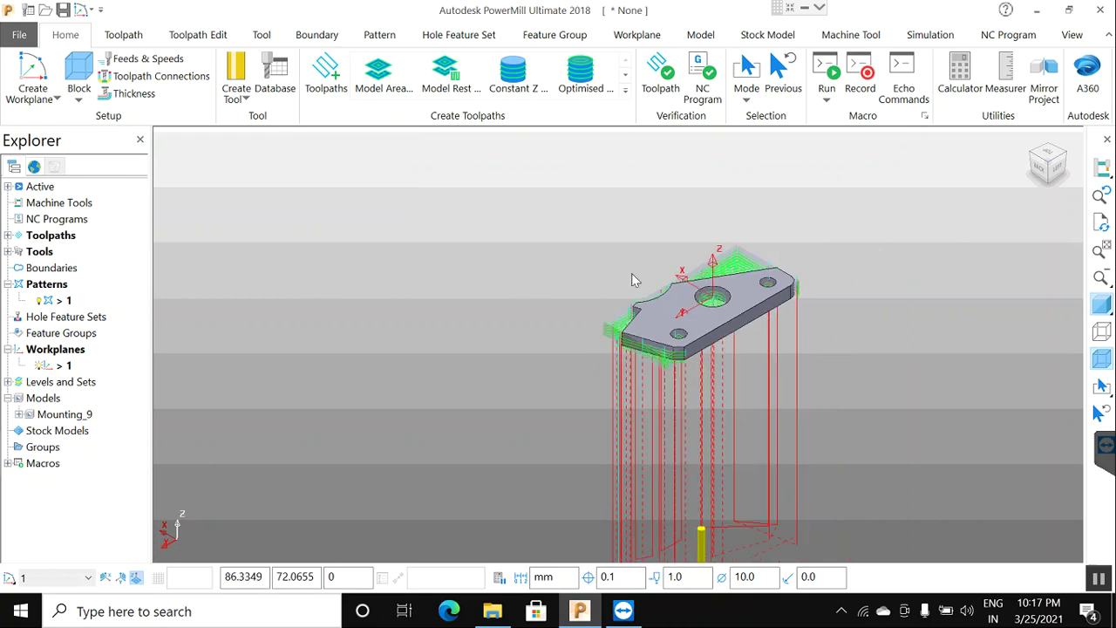
scroll(635, 279, down, 2)
scroll(634, 277, down, 2)
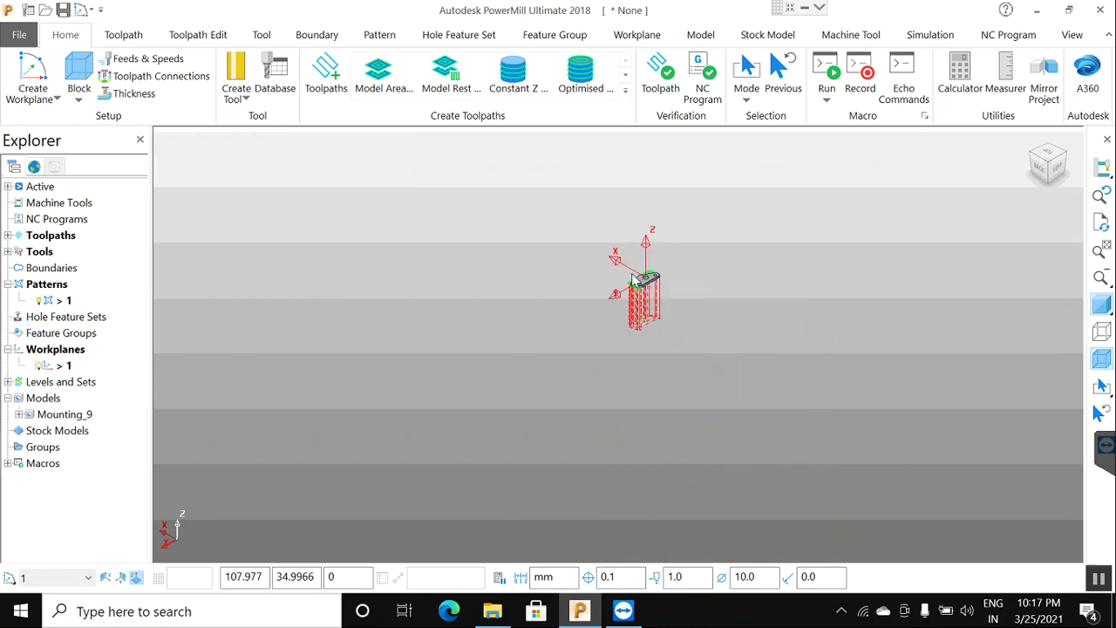
scroll(634, 278, down, 1)
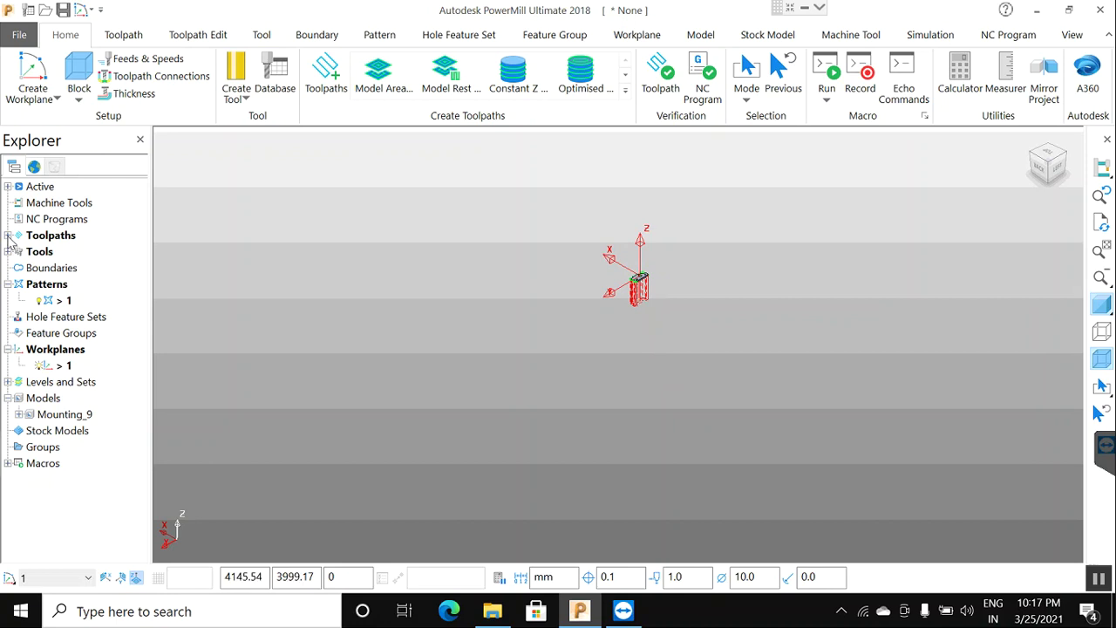
double_click(37, 239)
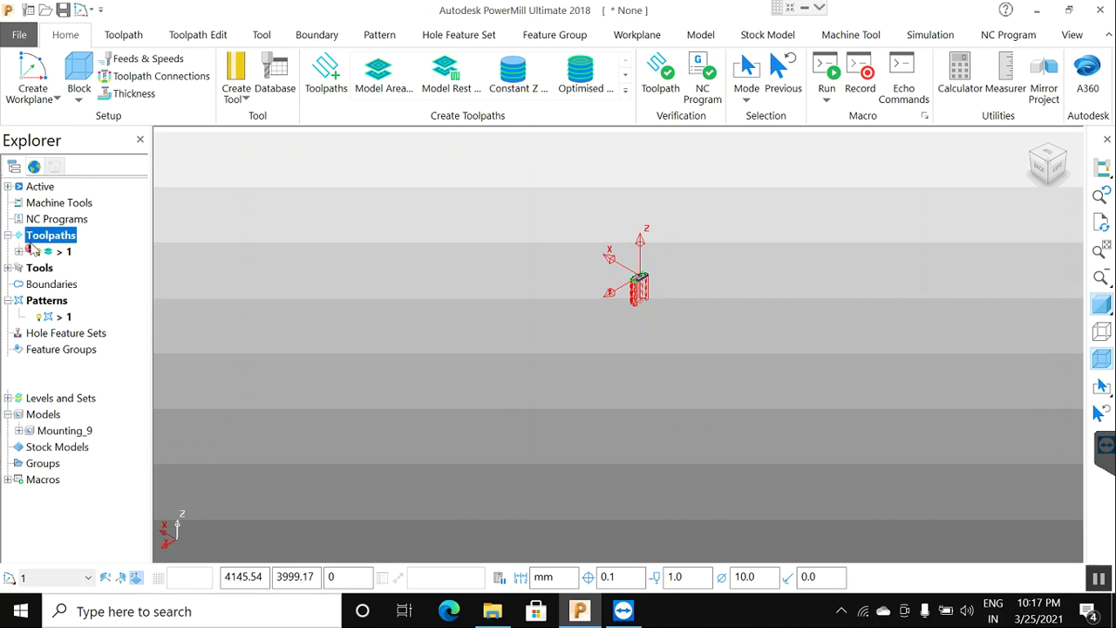
click(8, 236)
right_click(58, 255)
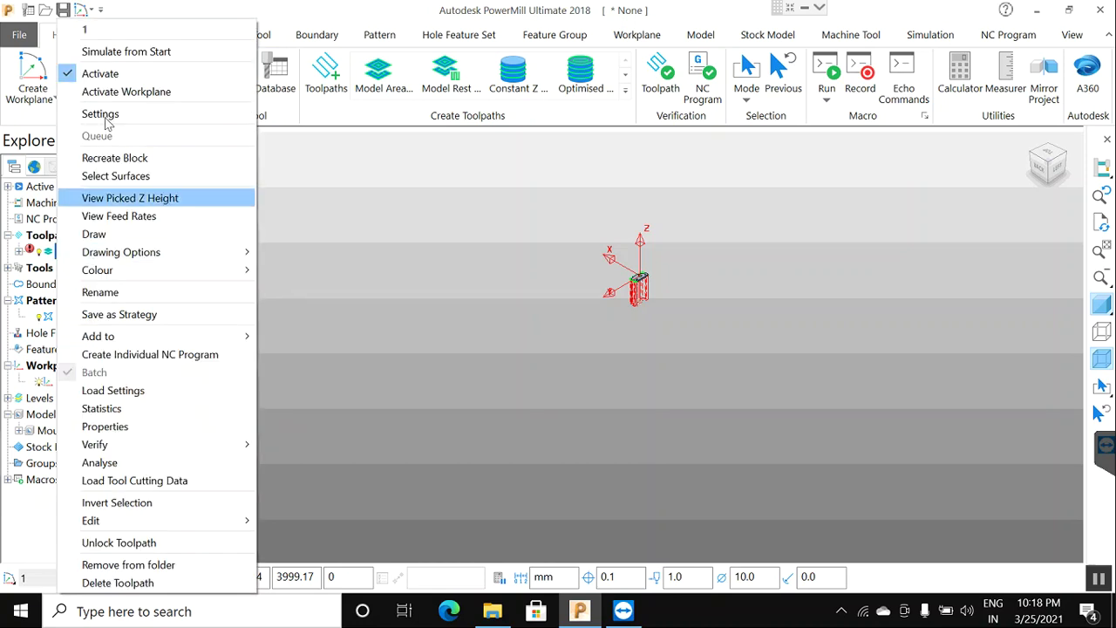
click(103, 114)
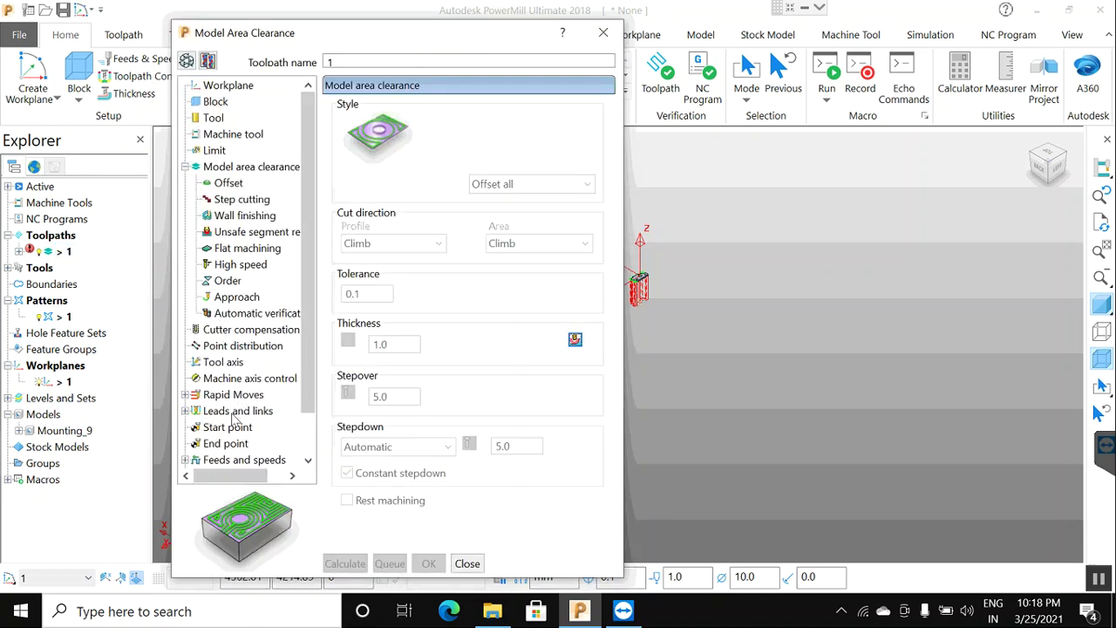
Make the toolpath editable and recalculate its safe area from Block and Model, giving rapid height 10 and plunge height 5
double_click(228, 397)
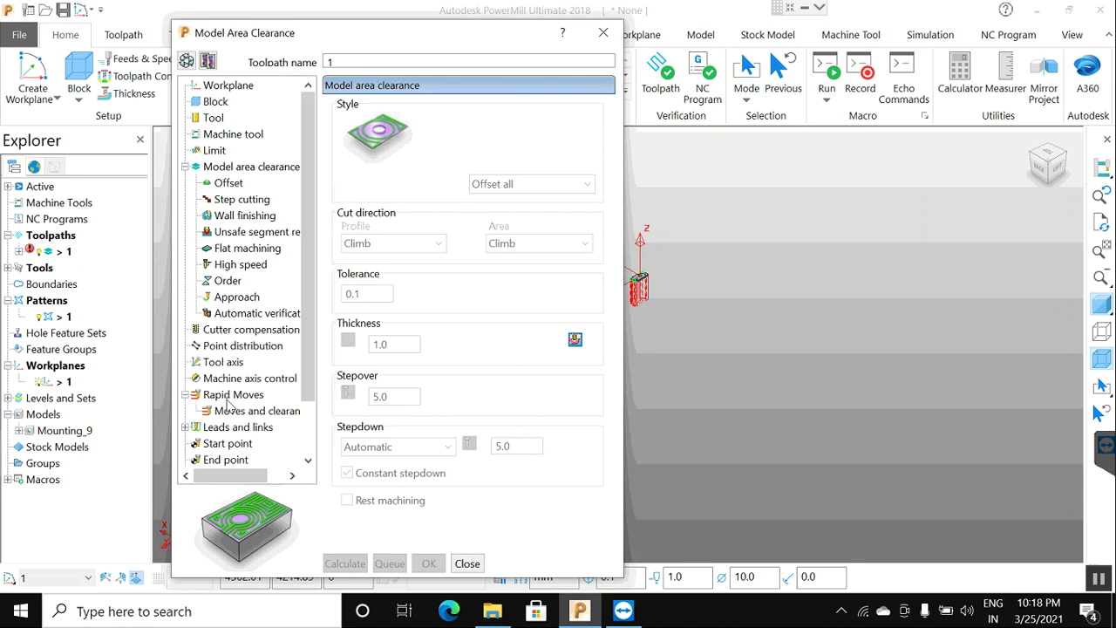
click(231, 396)
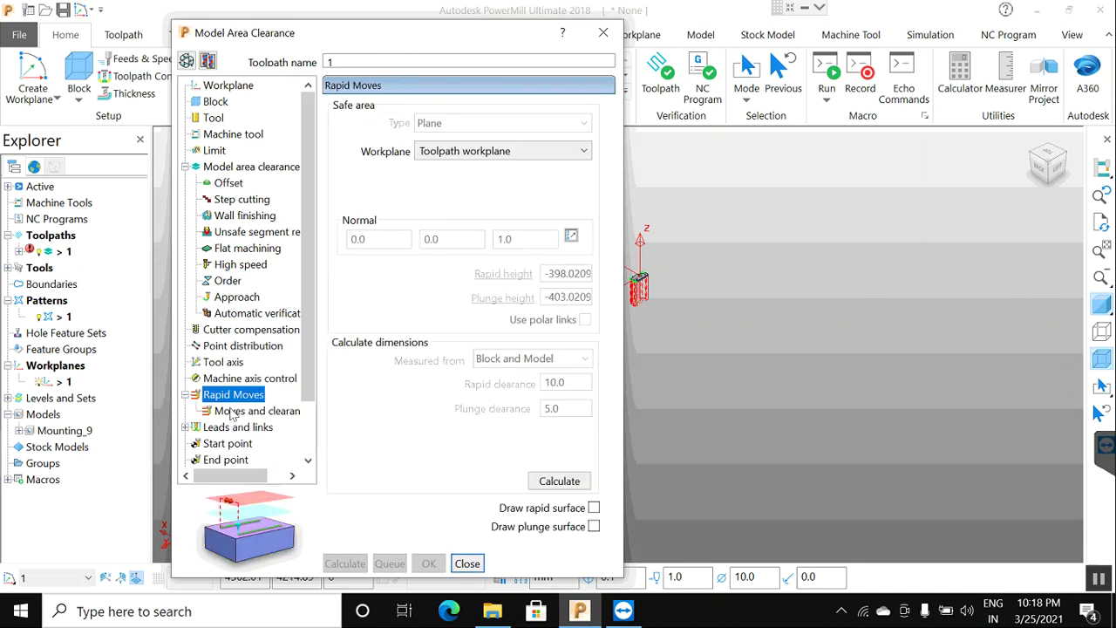
key(Down)
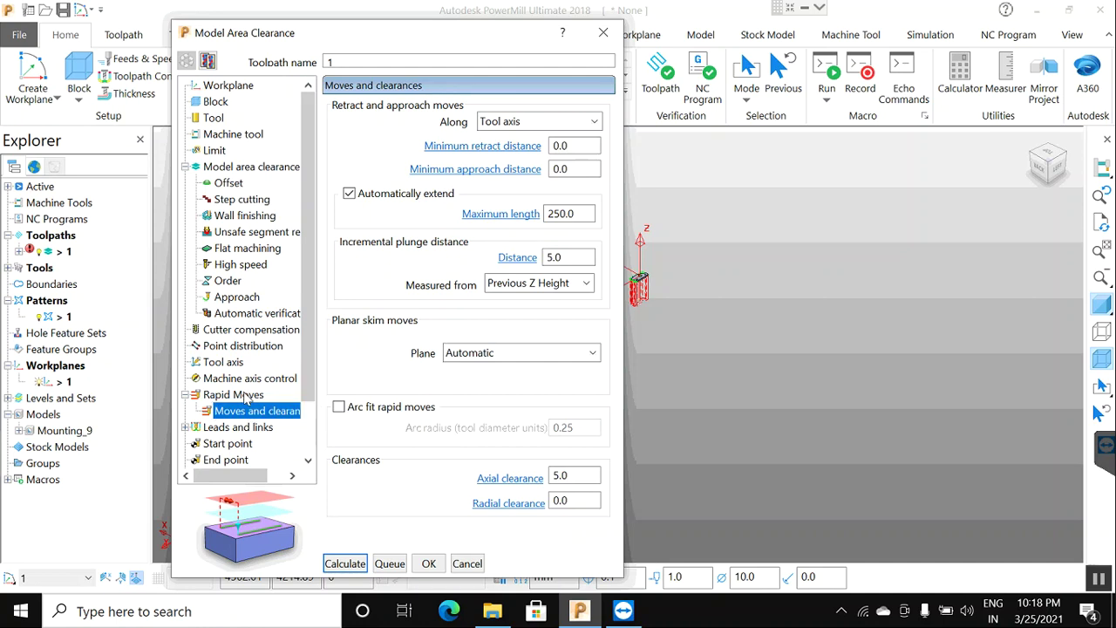
click(246, 397)
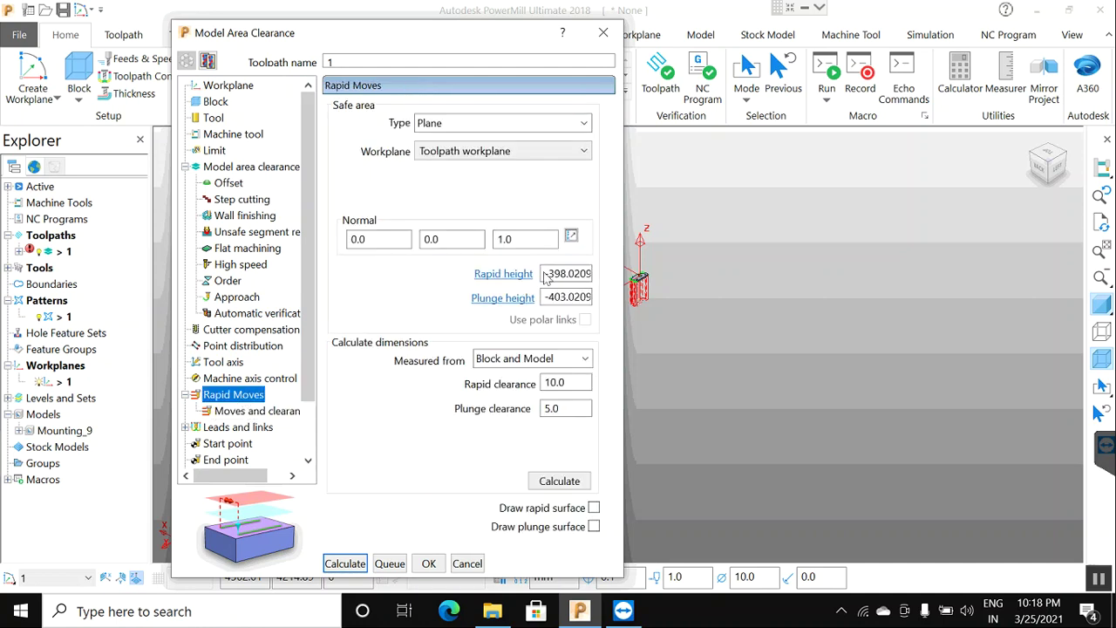
click(565, 482)
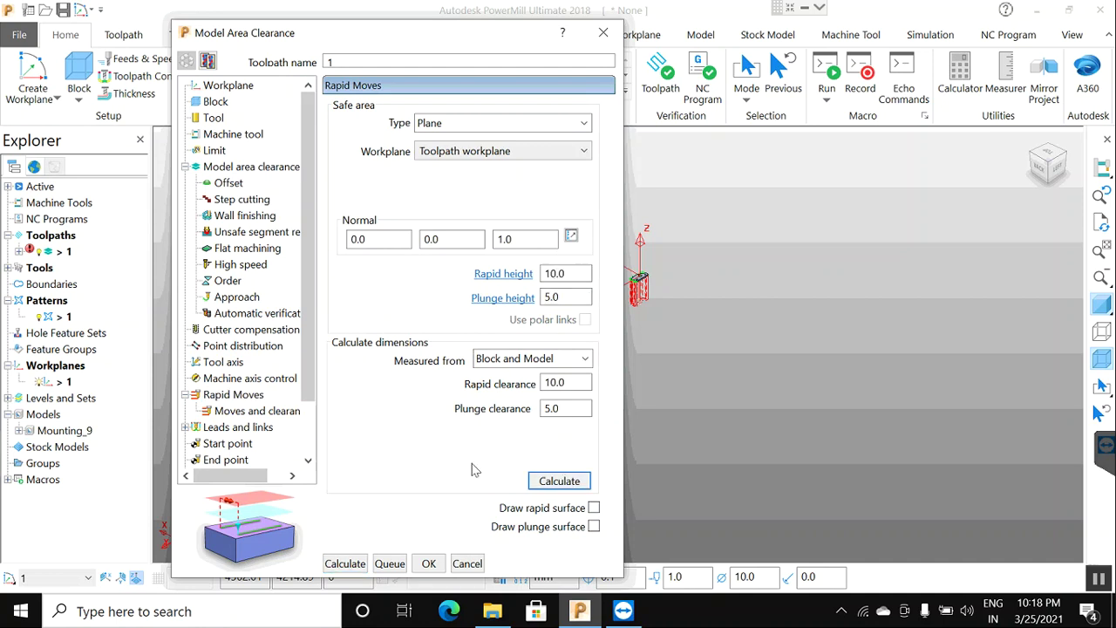
Recalculate the toolpath with the new rapid heights, close its settings and fit the part in view
click(352, 564)
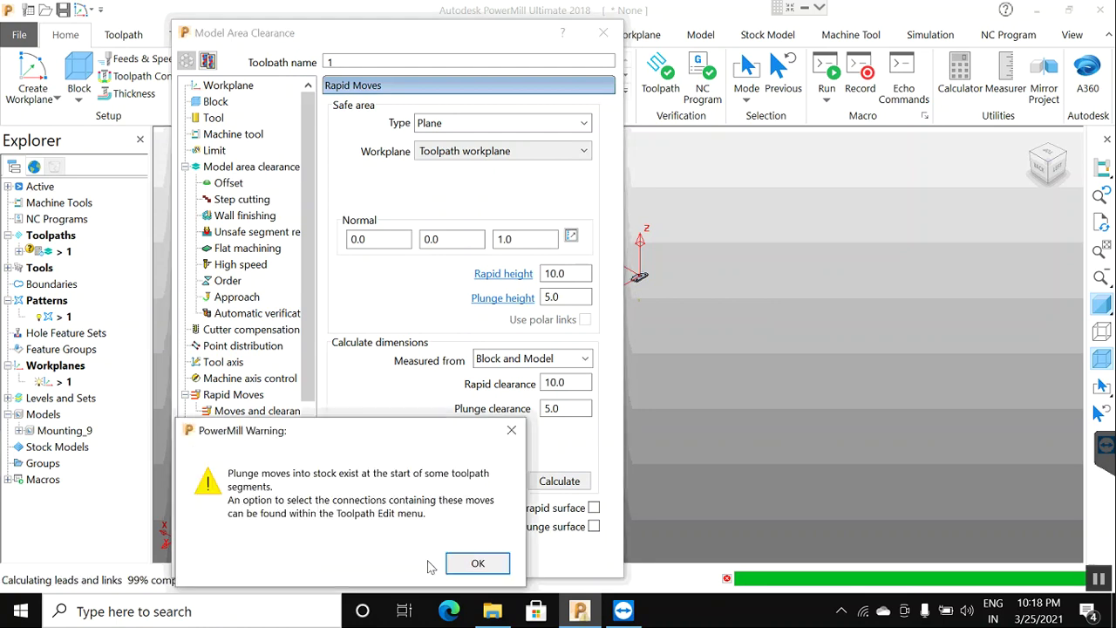
click(454, 564)
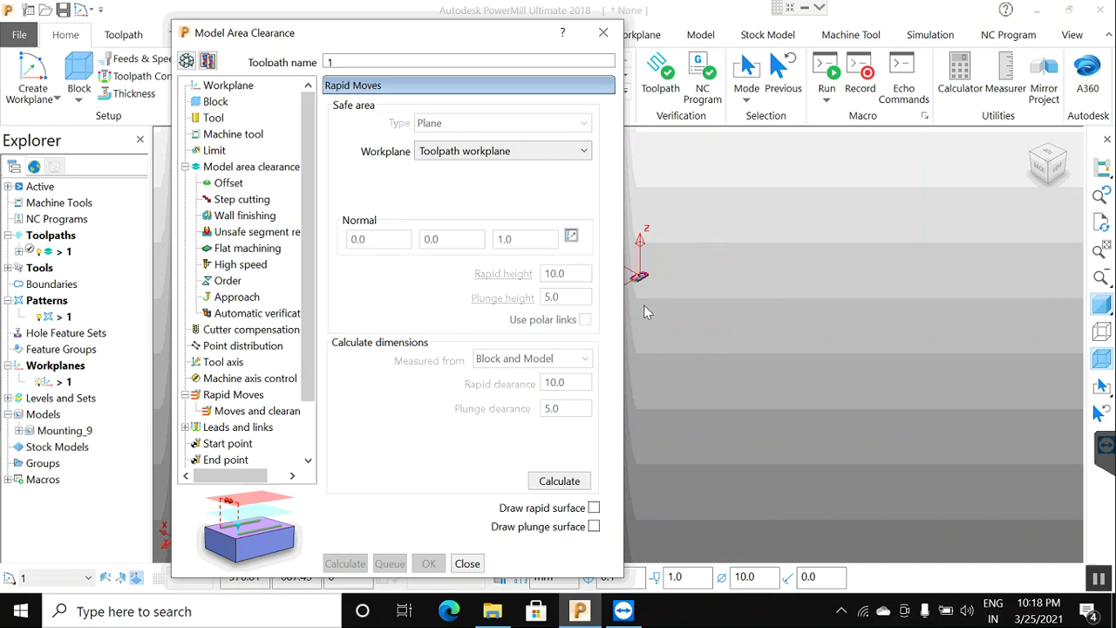
click(468, 564)
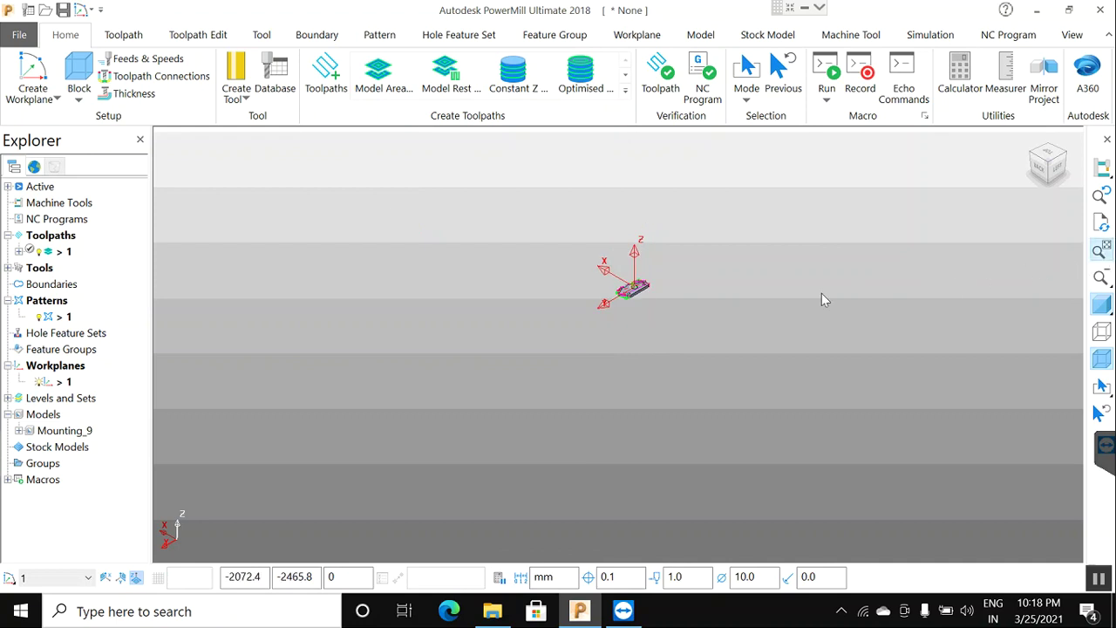
click(1106, 251)
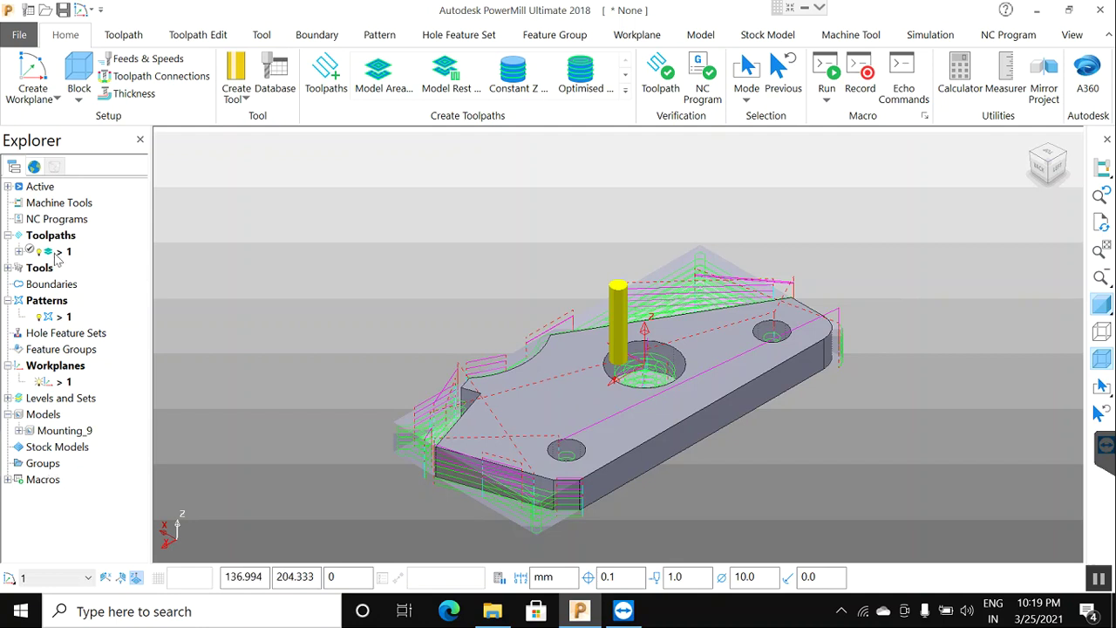
Reopen toolpath 1's settings for editing, set the thickness to 2 and enable a separate axial thickness
right_click(55, 253)
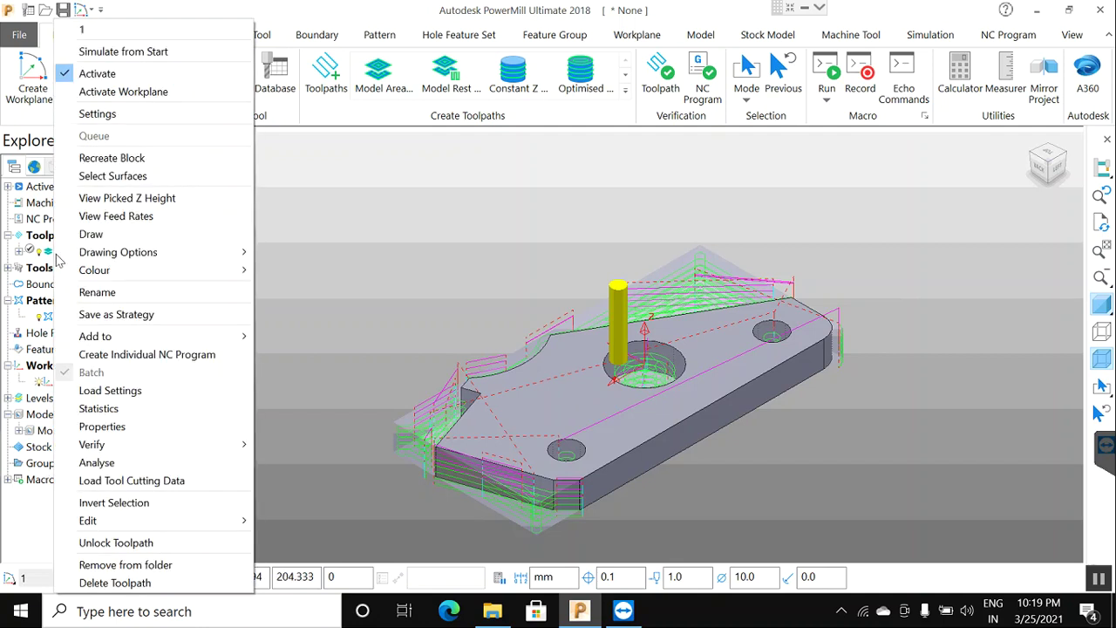
click(97, 114)
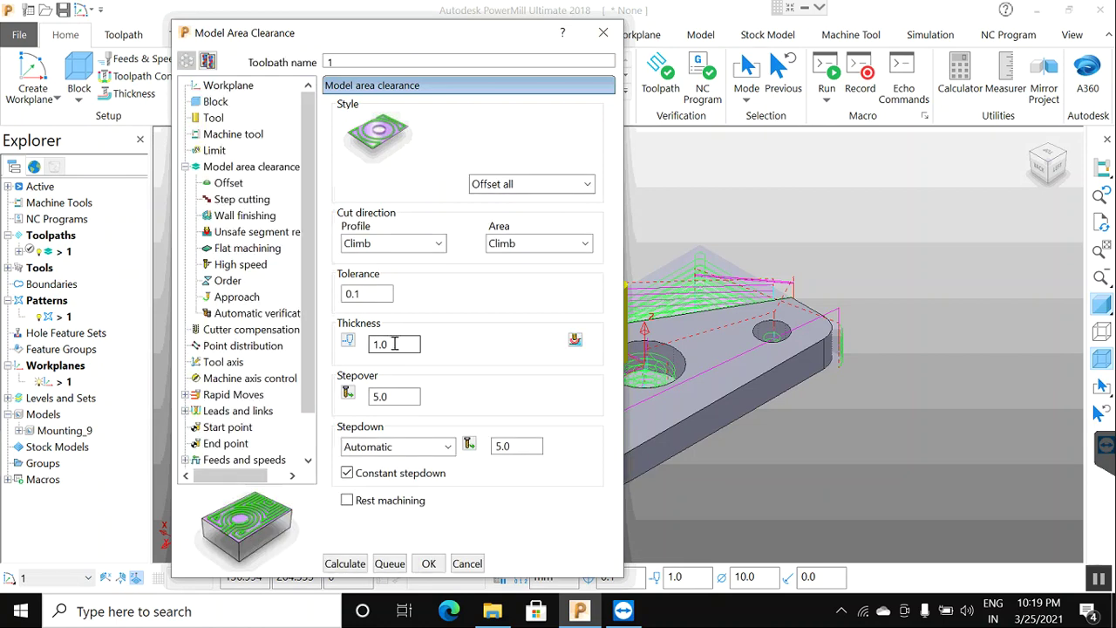
double_click(394, 343)
text(2)
click(348, 341)
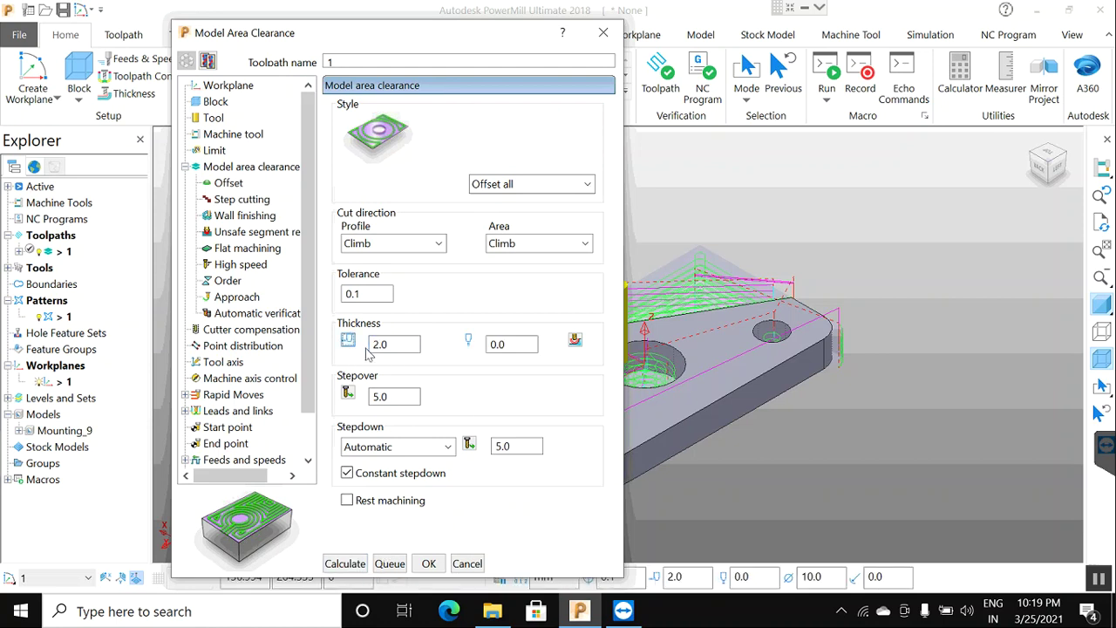
Turn off the separate axial thickness so toolpath 1 uses a single thickness of 2
click(497, 345)
click(349, 342)
click(405, 345)
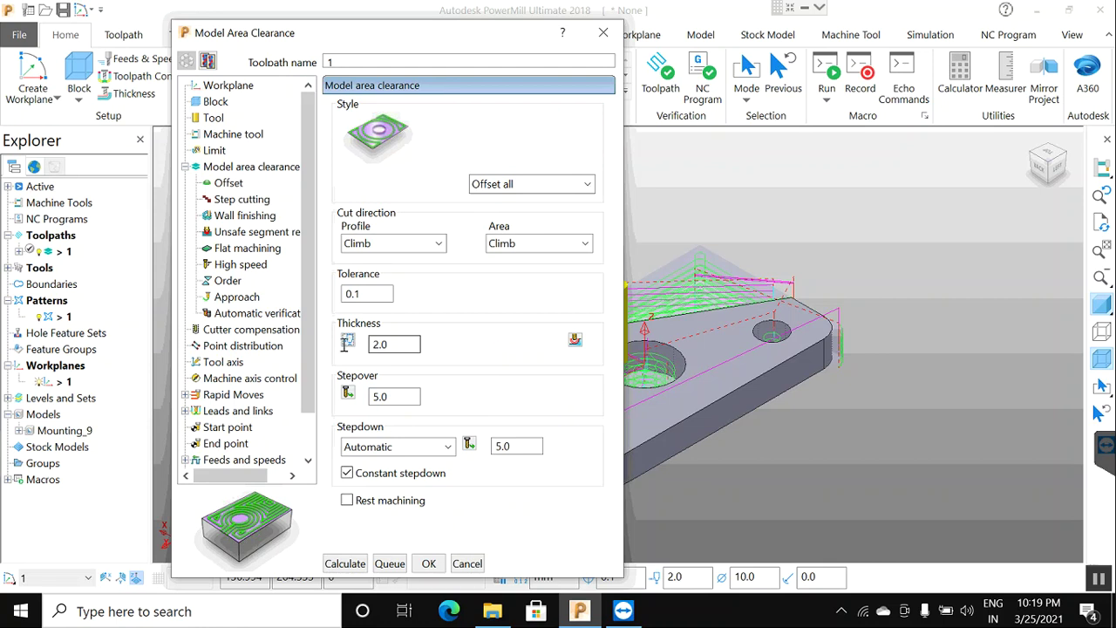
key(Tab)
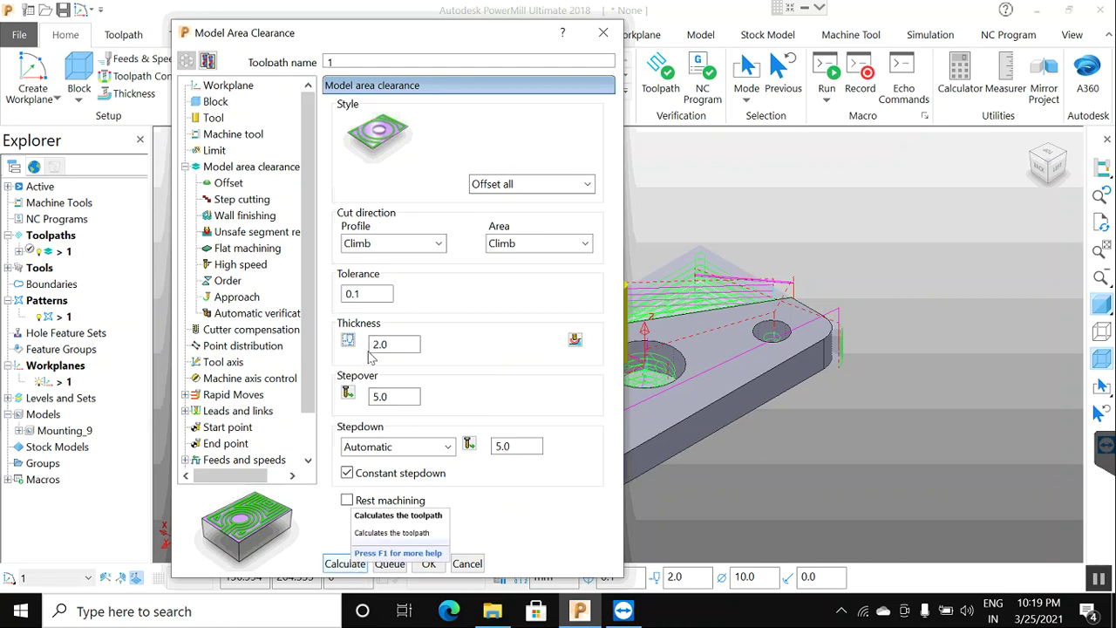
Recalculate toolpath 1 with the single thickness and close its settings
click(346, 564)
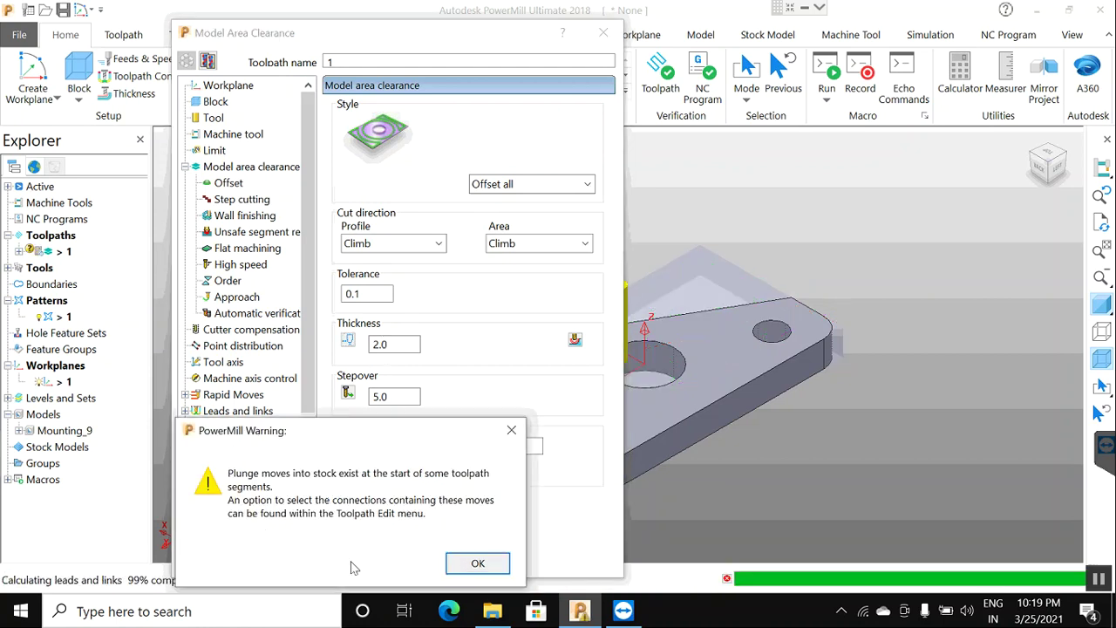
click(462, 566)
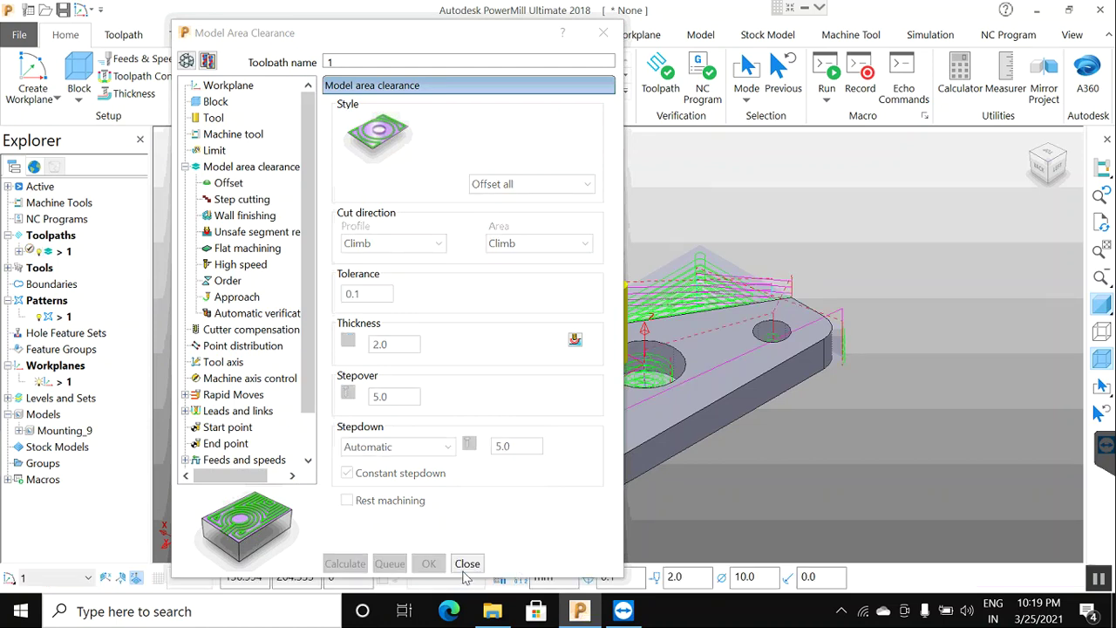
click(464, 568)
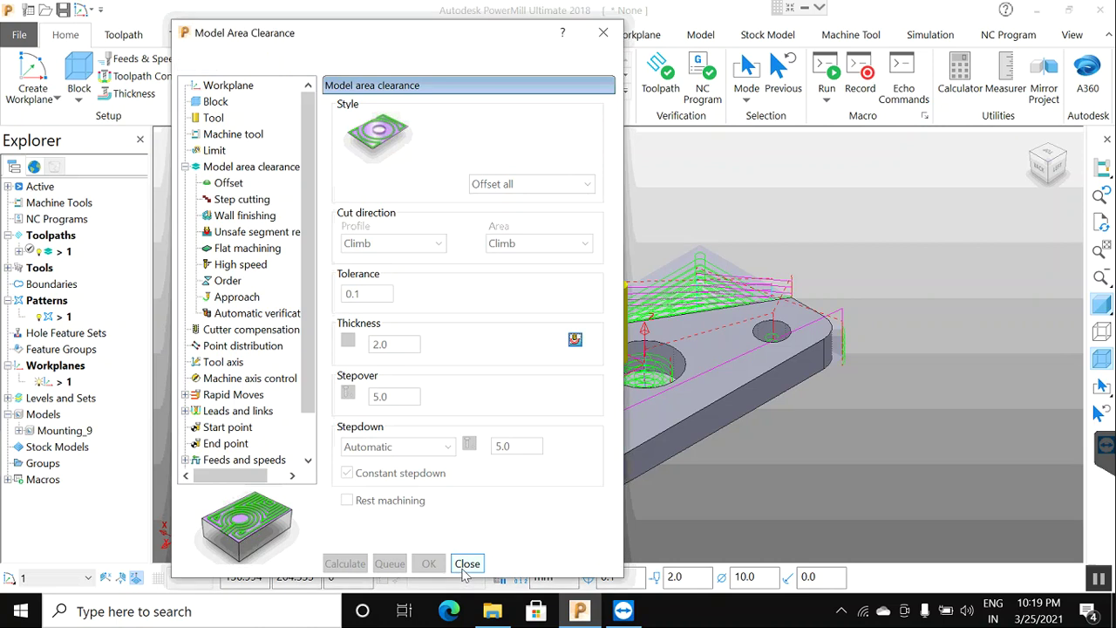
click(465, 565)
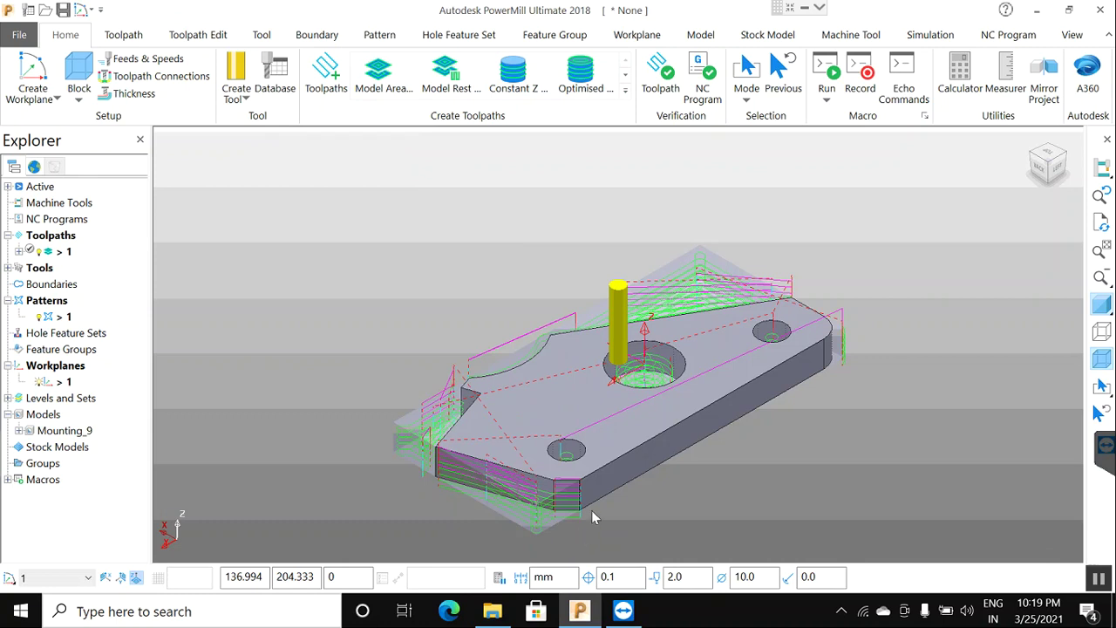
Create a stock model on workplane 1 with tolerance 0.1, stepover 2.0 and rest thickness 0.2, and list it in the Explorer
scroll(593, 517, up, 2)
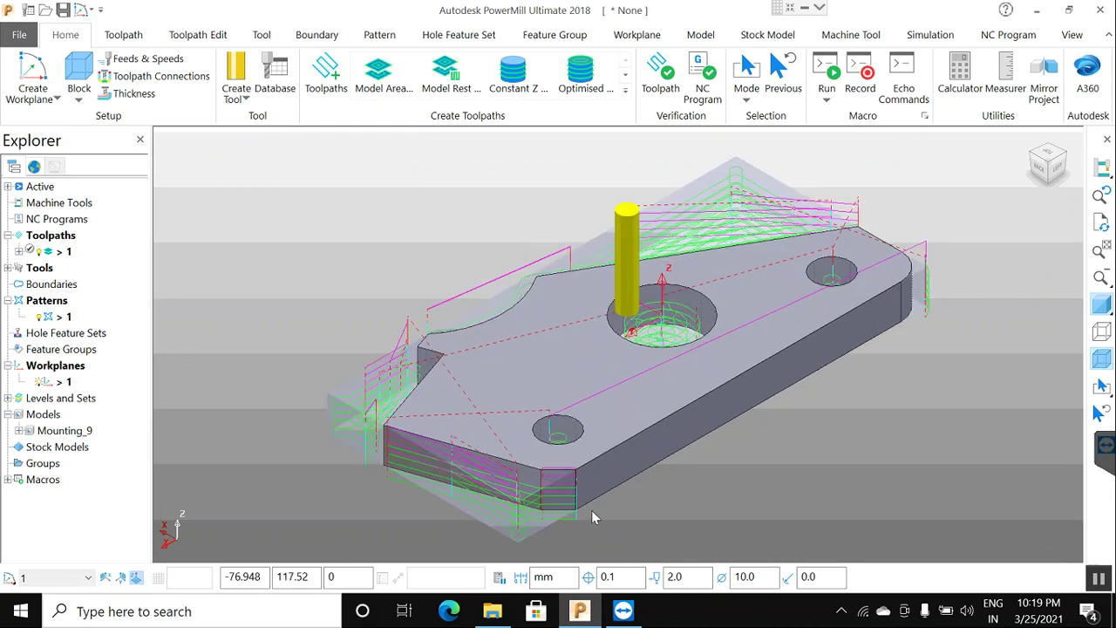
scroll(592, 517, up, 2)
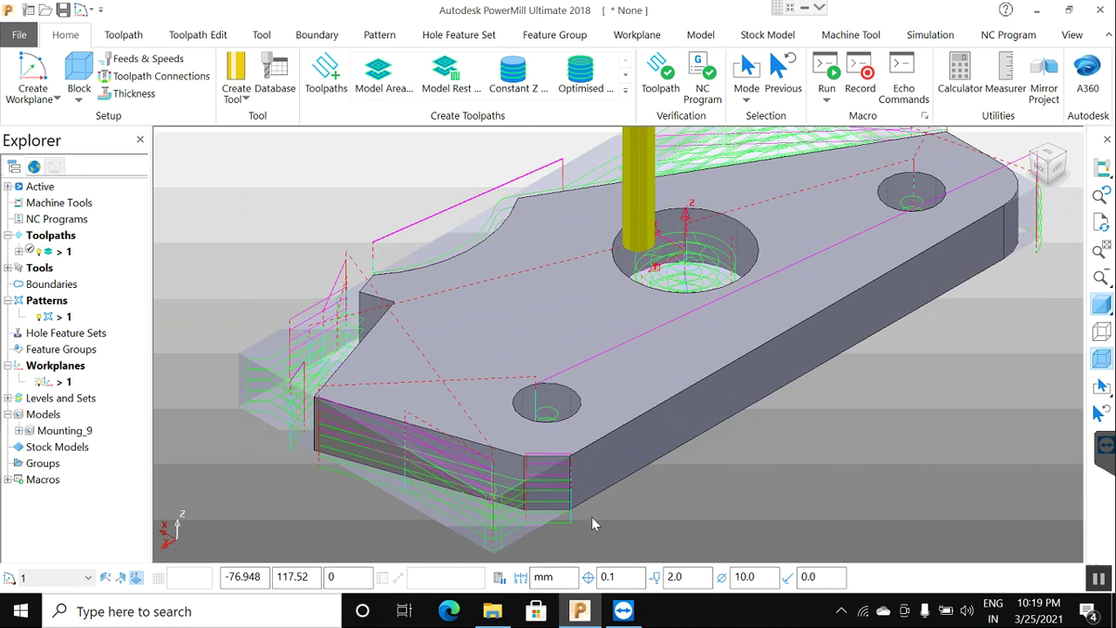
scroll(587, 523, down, 2)
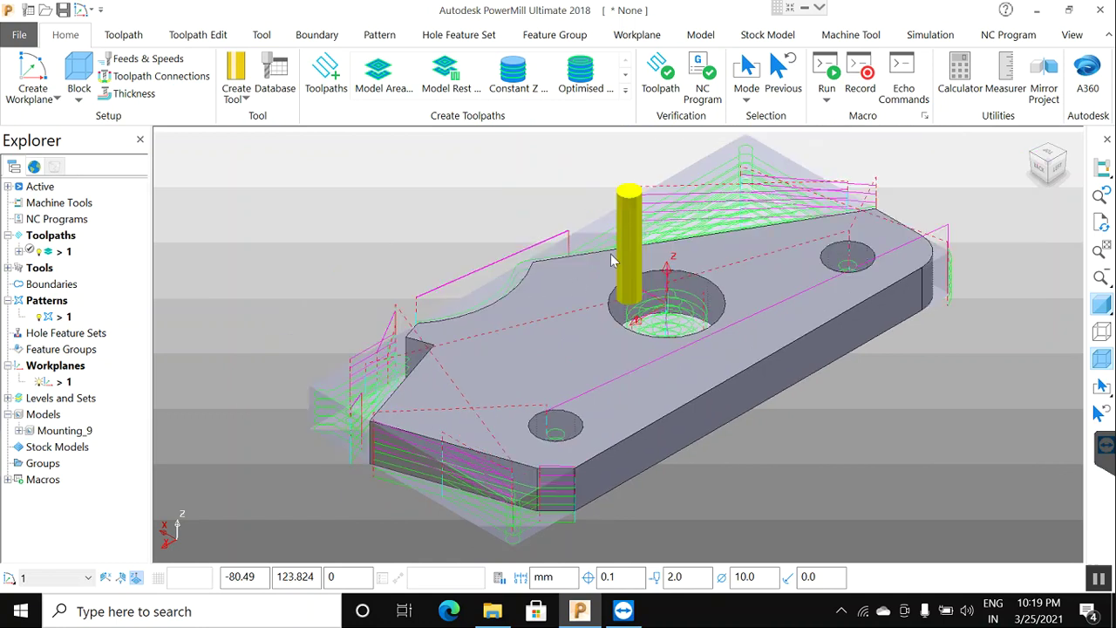
scroll(589, 251, down, 2)
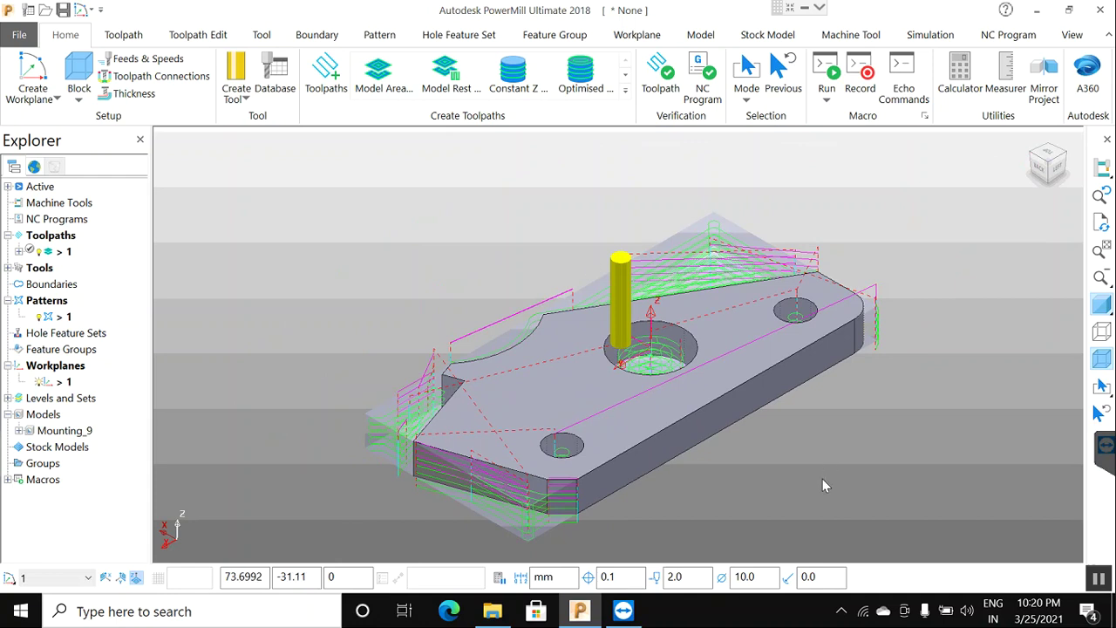
scroll(817, 486, up, 1)
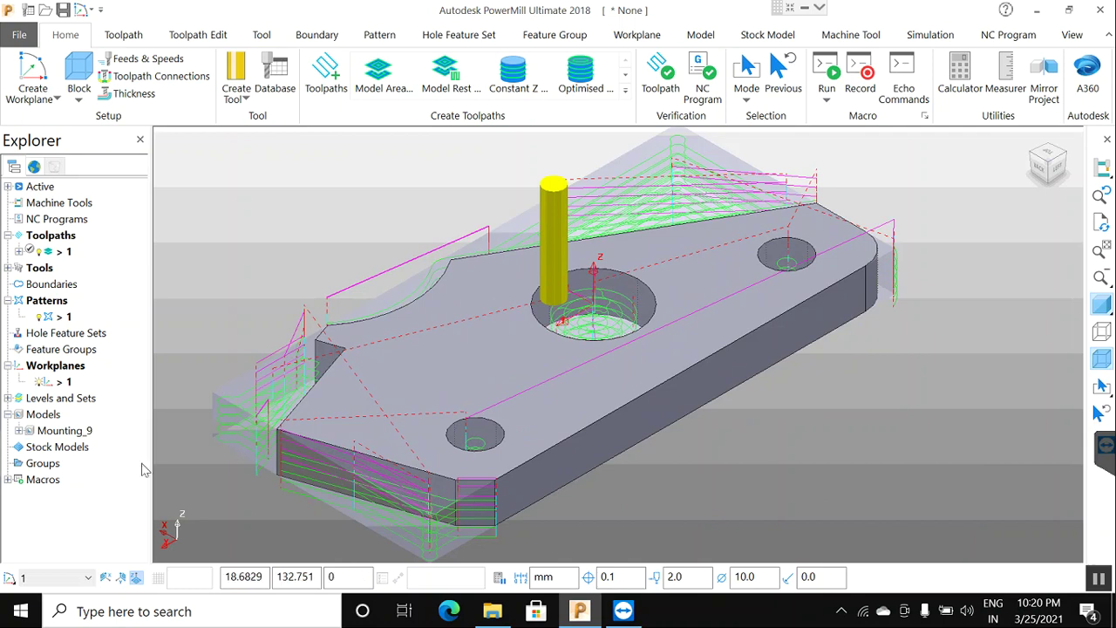
click(74, 448)
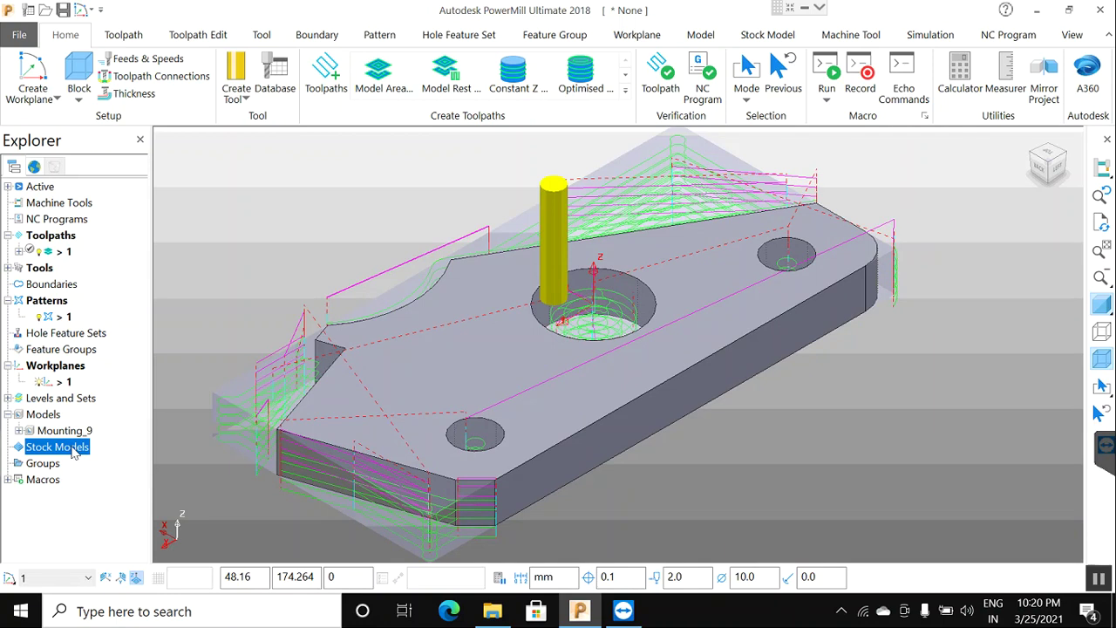
right_click(74, 448)
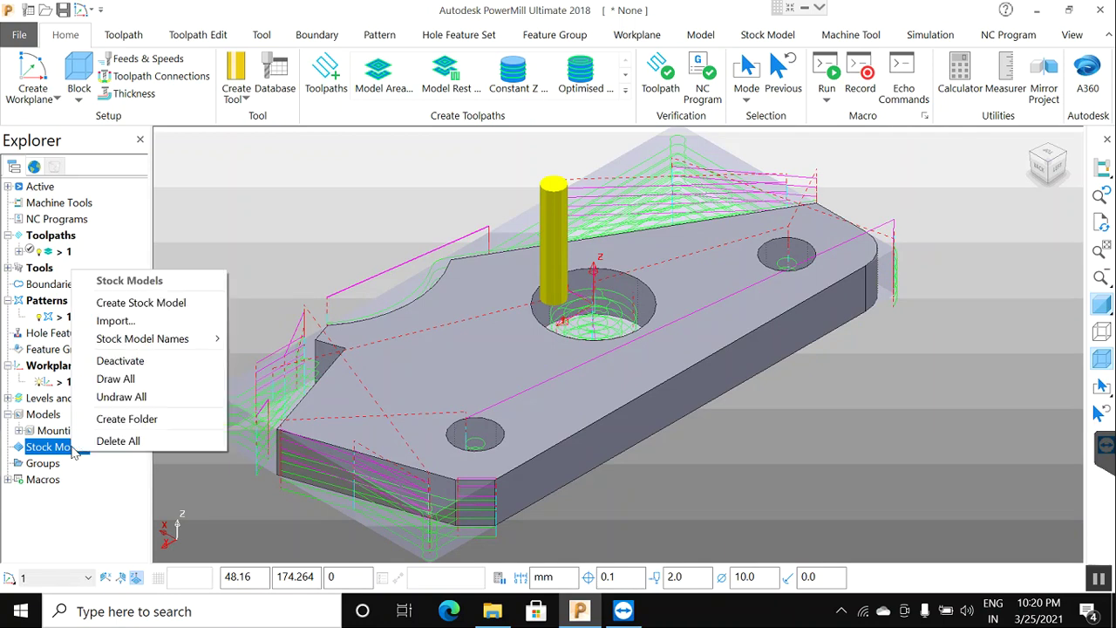
click(135, 302)
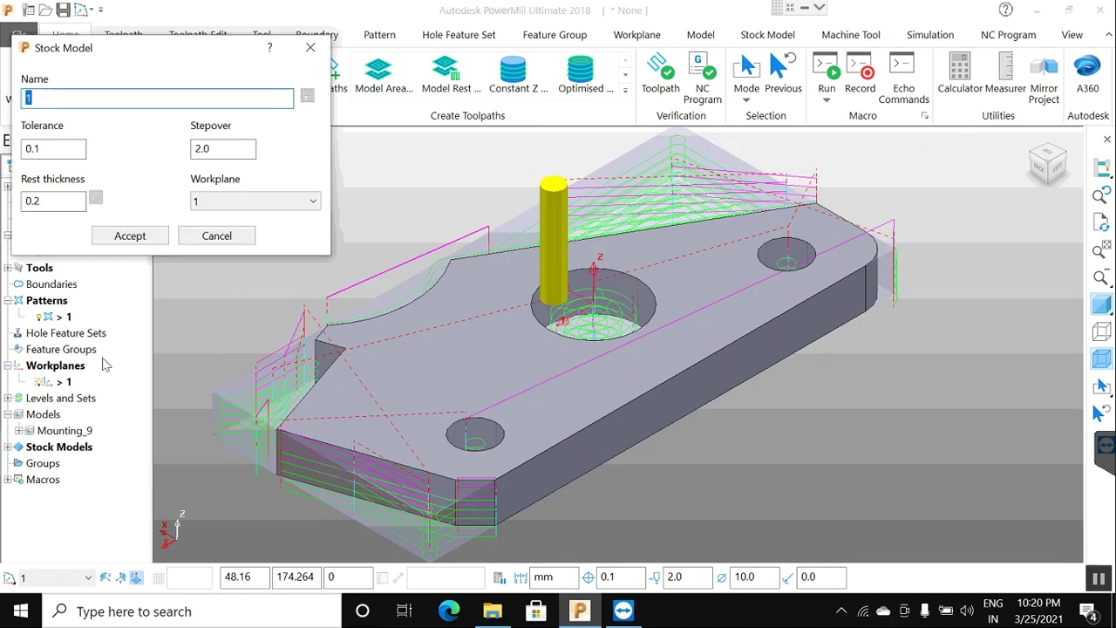
click(137, 241)
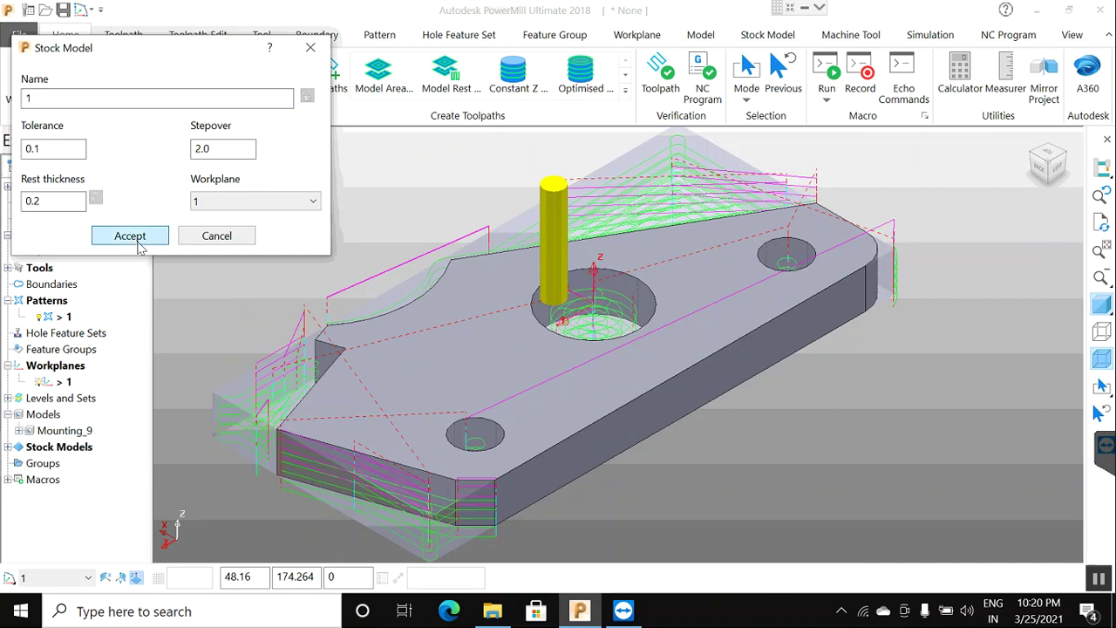
click(8, 447)
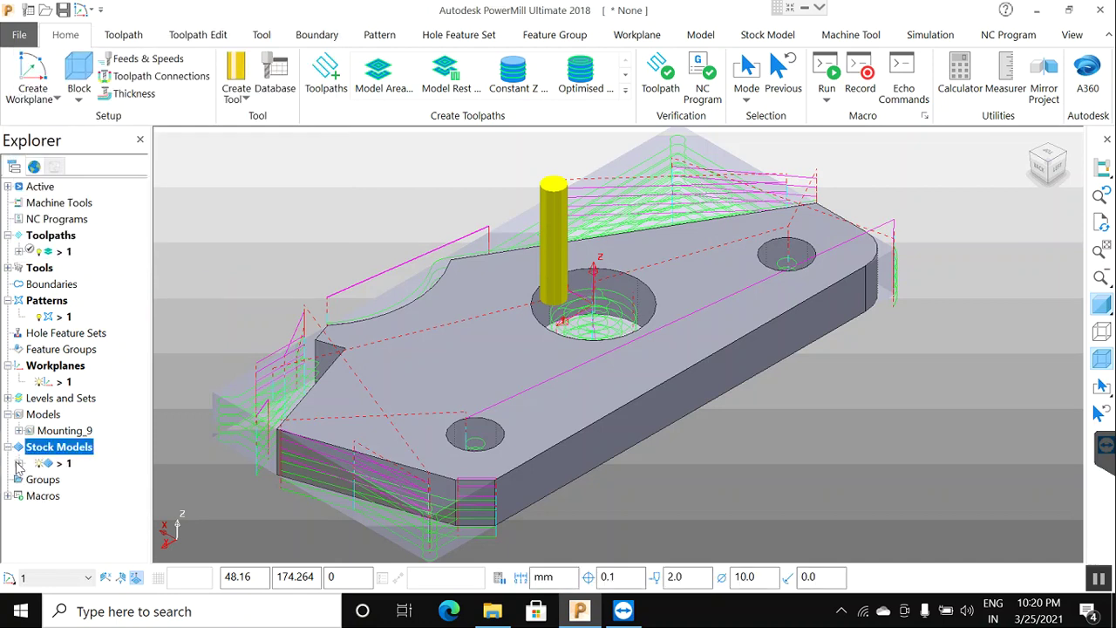
Add toolpath 1 to the stock model and calculate the stock model
right_click(66, 257)
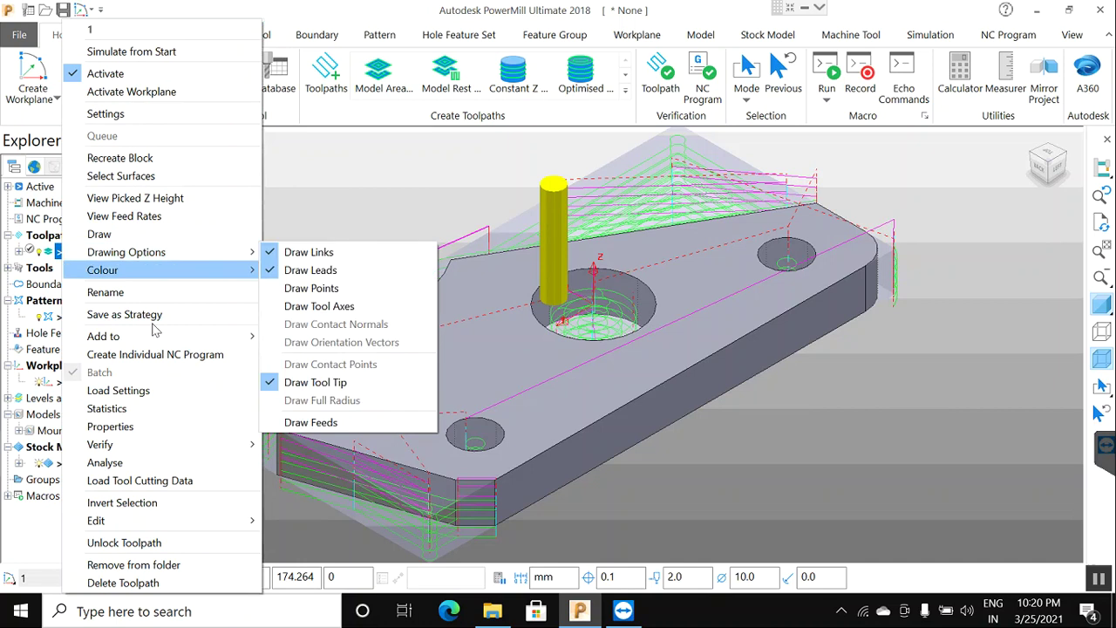
mouse_move(167, 337)
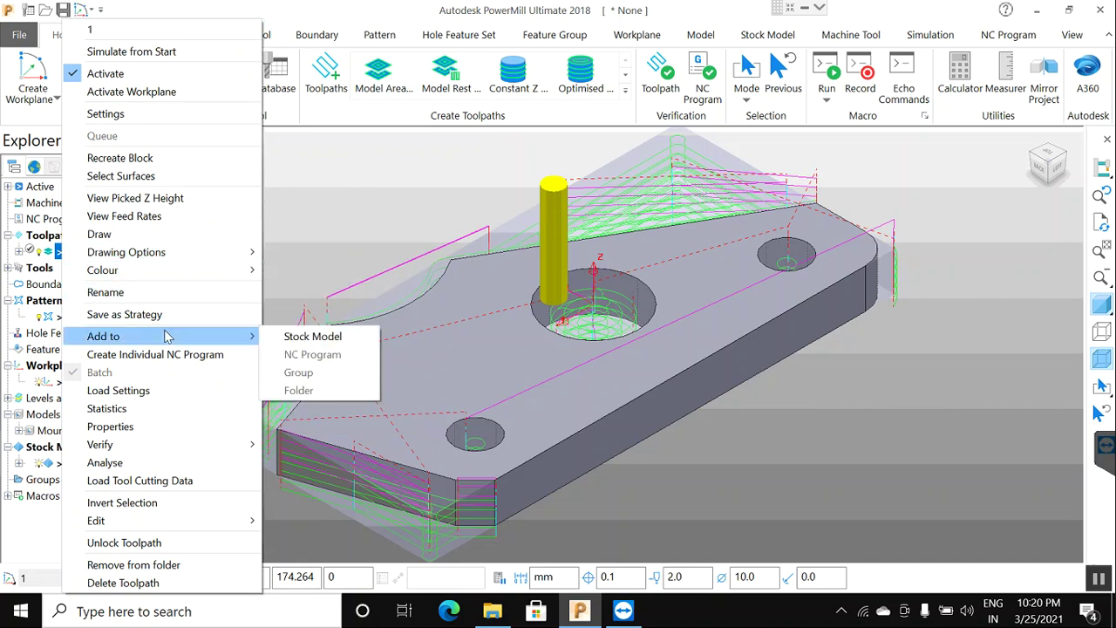
click(314, 336)
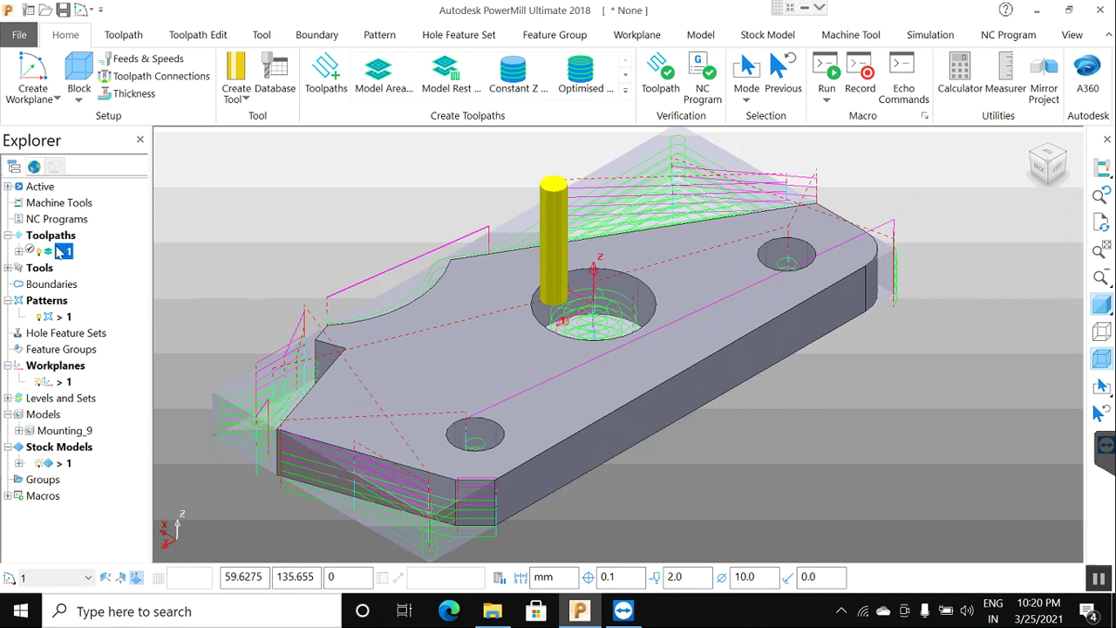
right_click(65, 469)
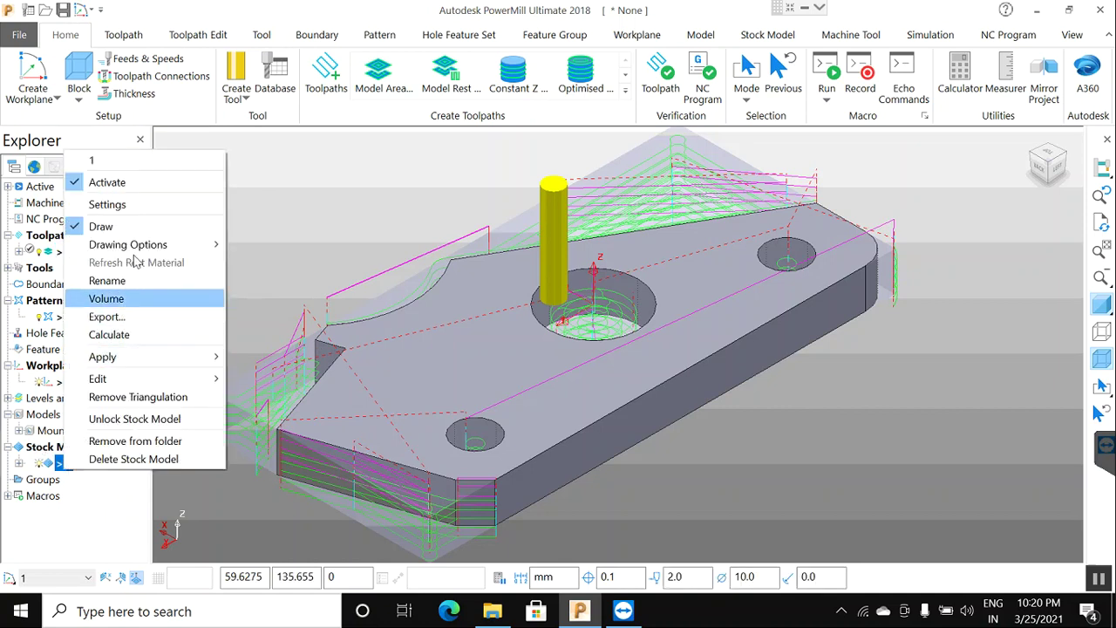
mouse_move(146, 246)
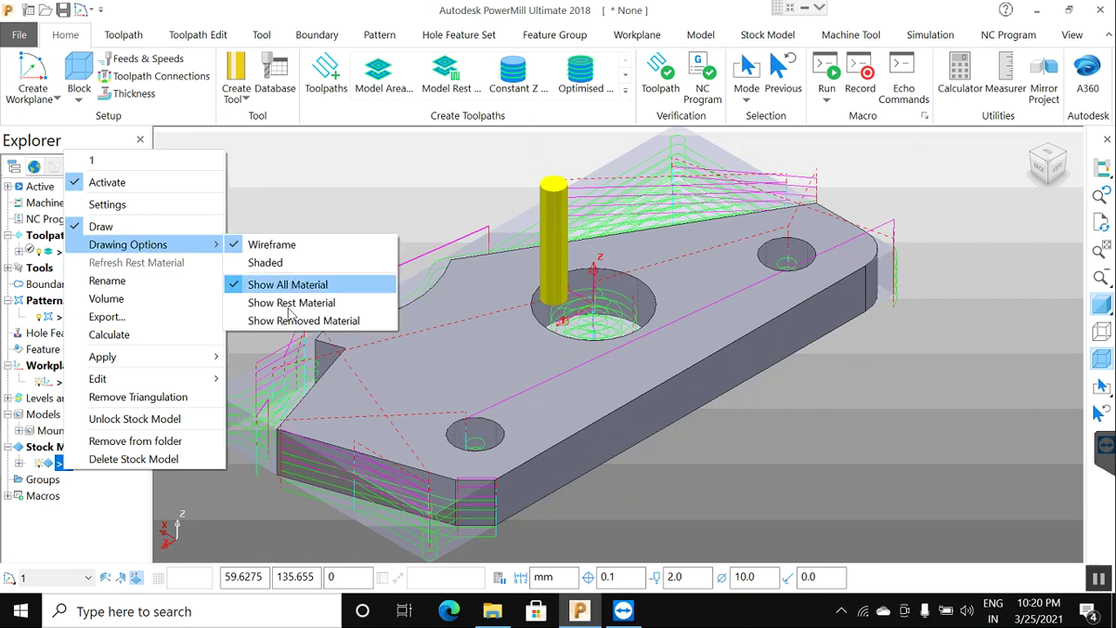
click(109, 335)
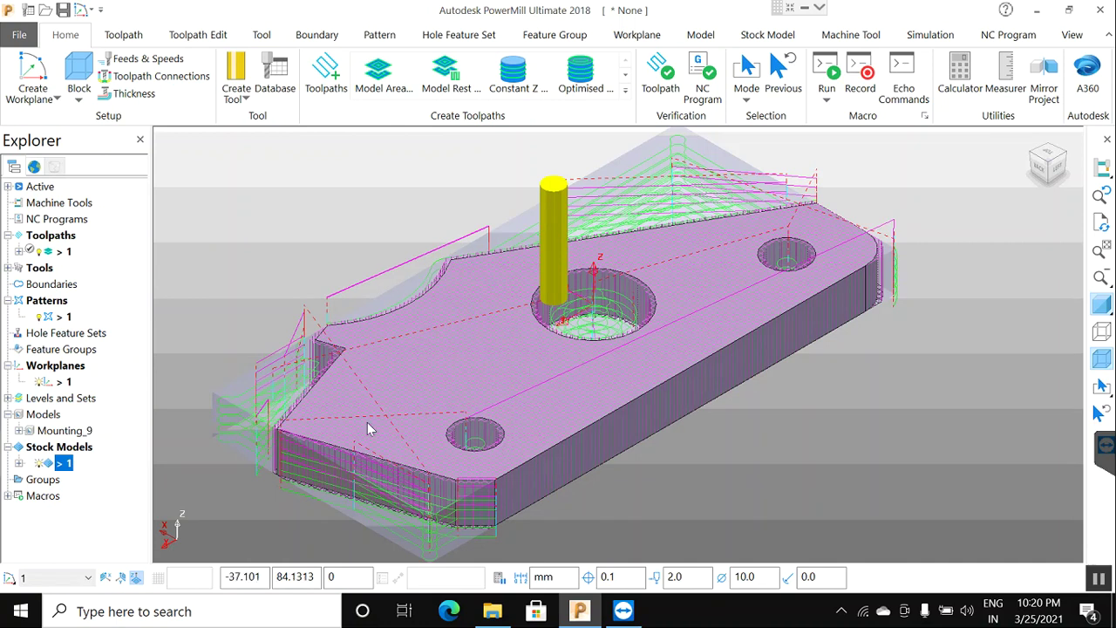
Display the calculated stock model as shaded instead of wireframe
right_click(61, 465)
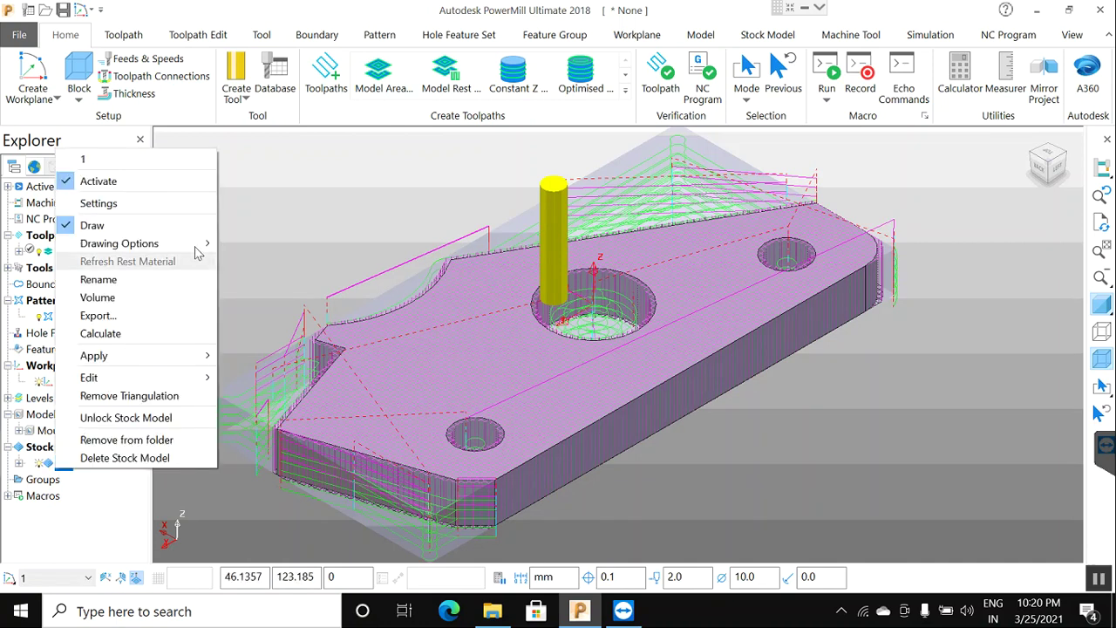
mouse_move(196, 247)
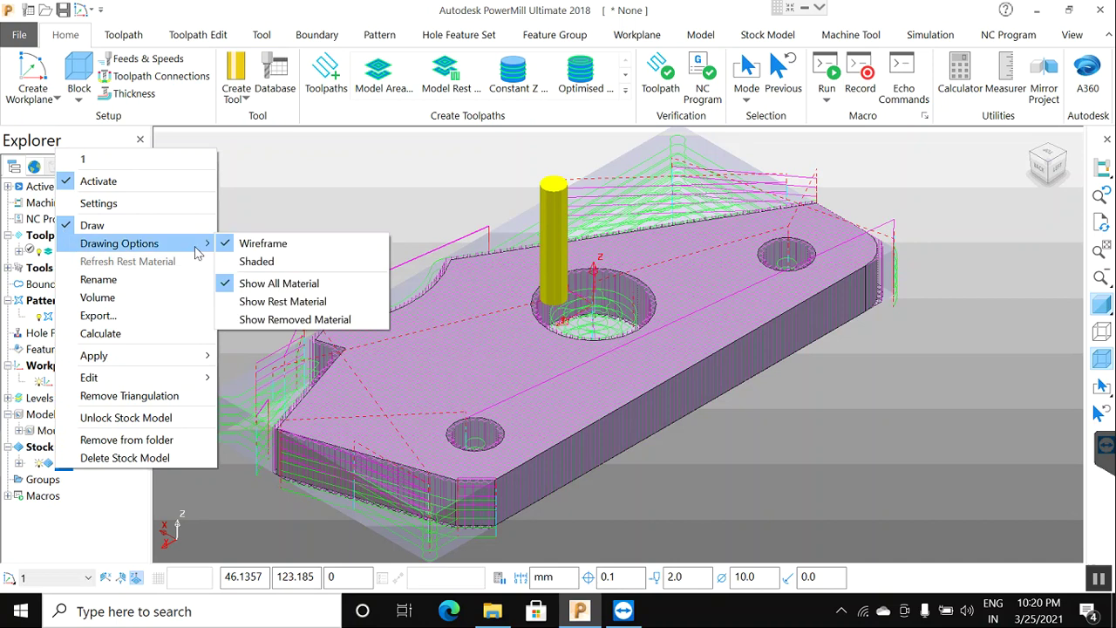
click(257, 262)
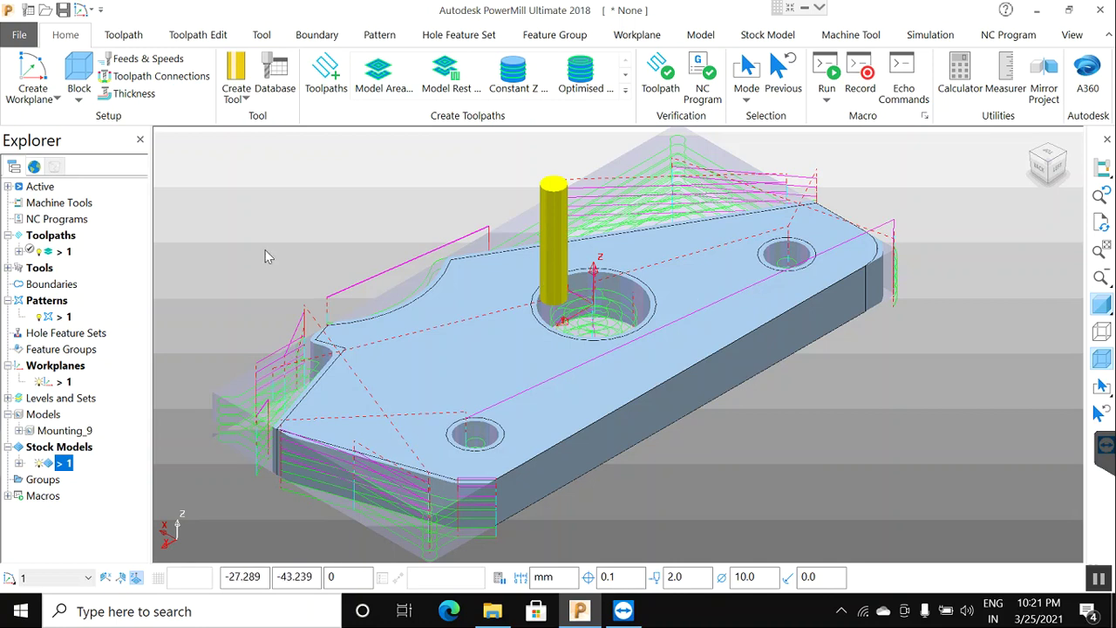
Create a copy of toolpath 1
right_click(70, 252)
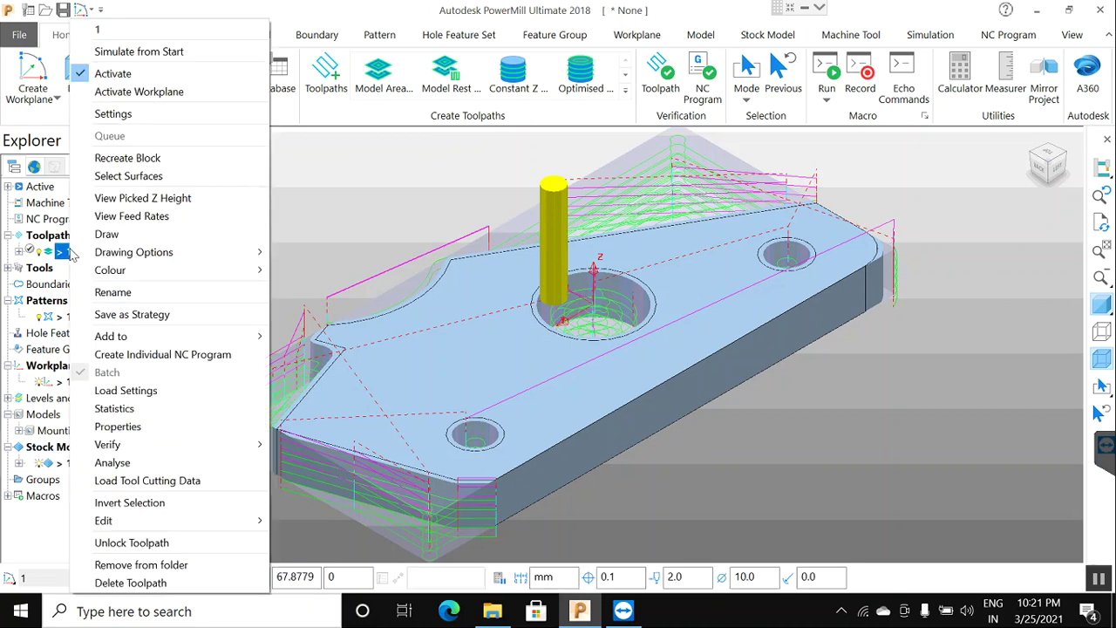
mouse_move(198, 523)
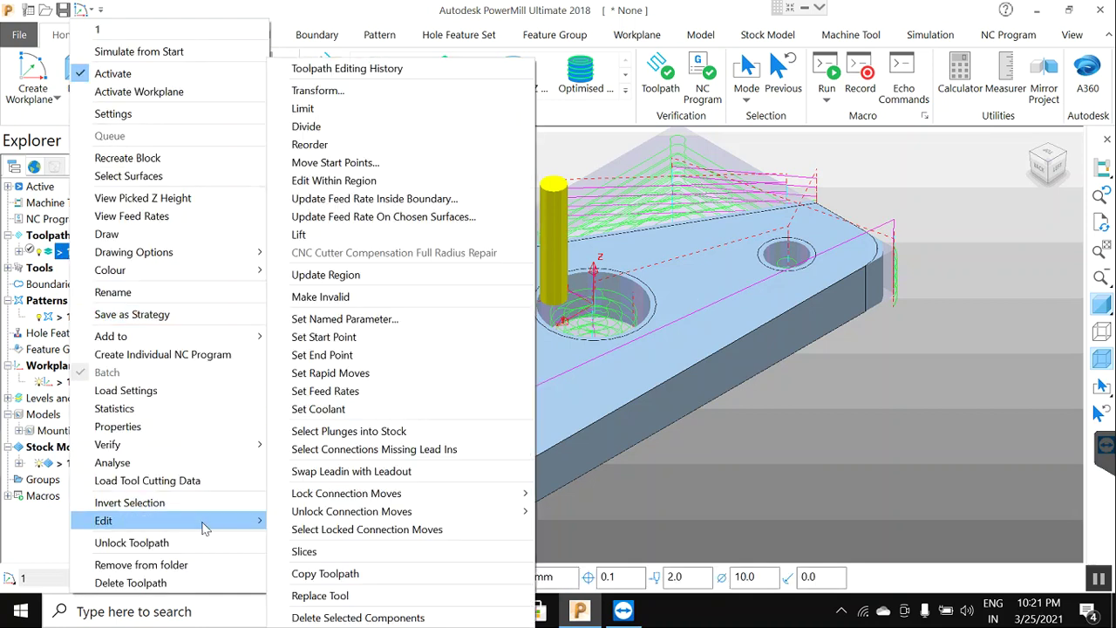
click(328, 578)
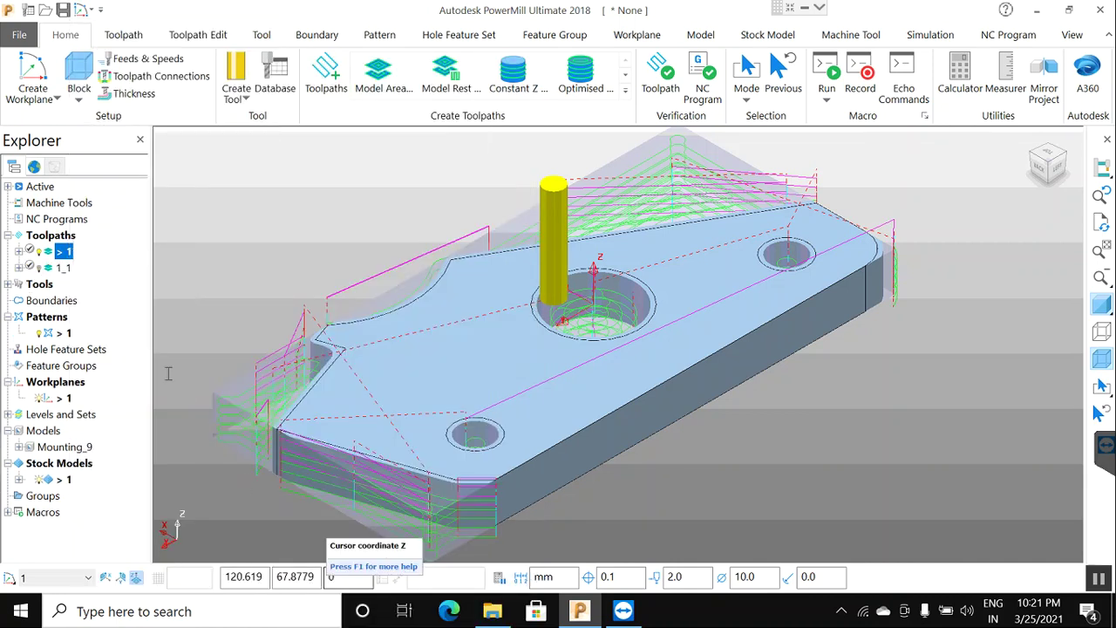
Open the copied toolpath's settings, make them editable and check its end mill tool
click(65, 269)
right_click(64, 268)
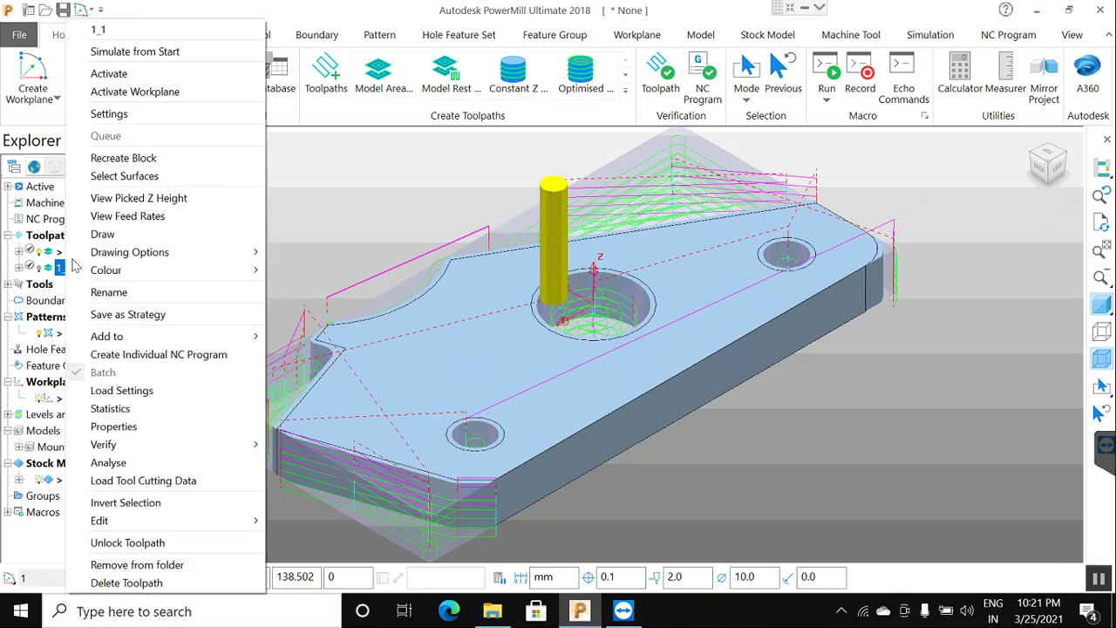
click(107, 121)
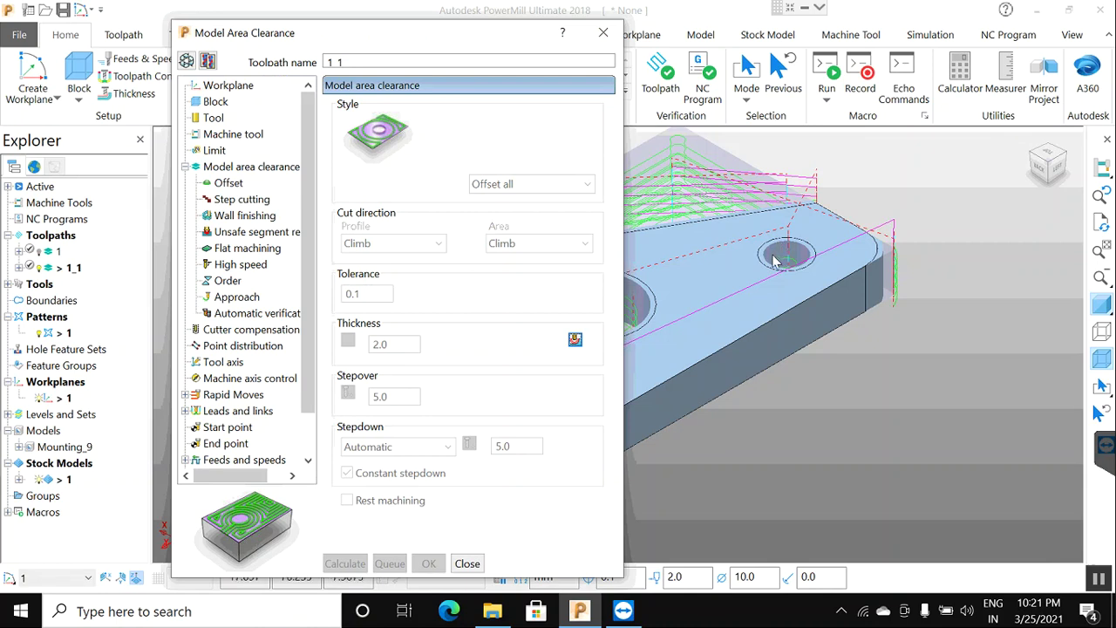
click(187, 63)
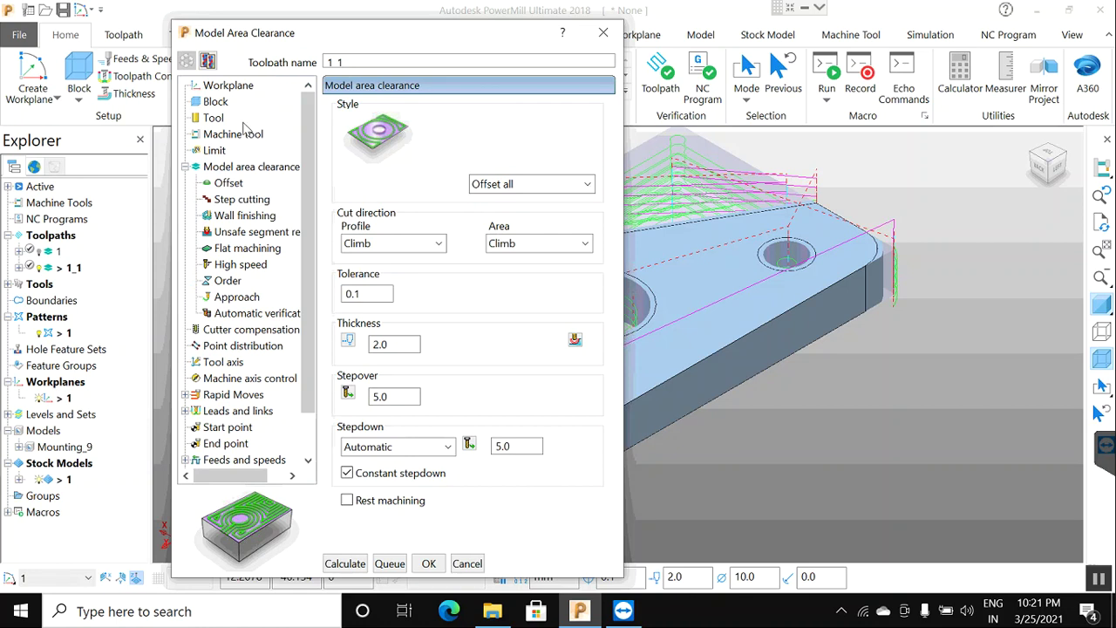
click(220, 118)
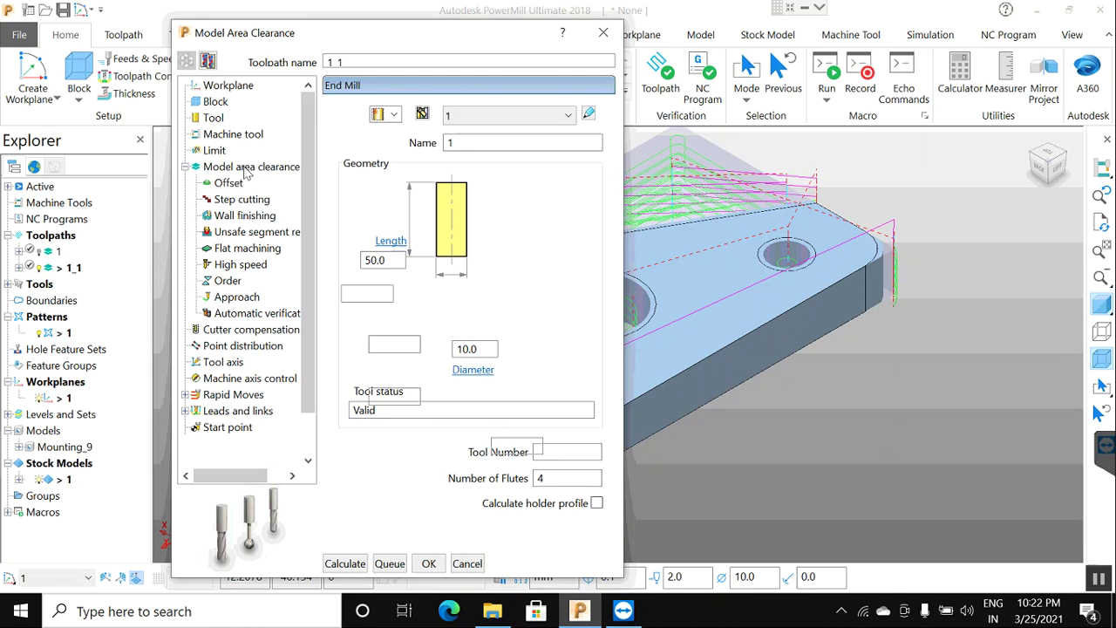
Set the copied toolpath's thickness to 0.1, enable rest machining and open the Rest settings
click(246, 168)
double_click(387, 344)
text(.1)
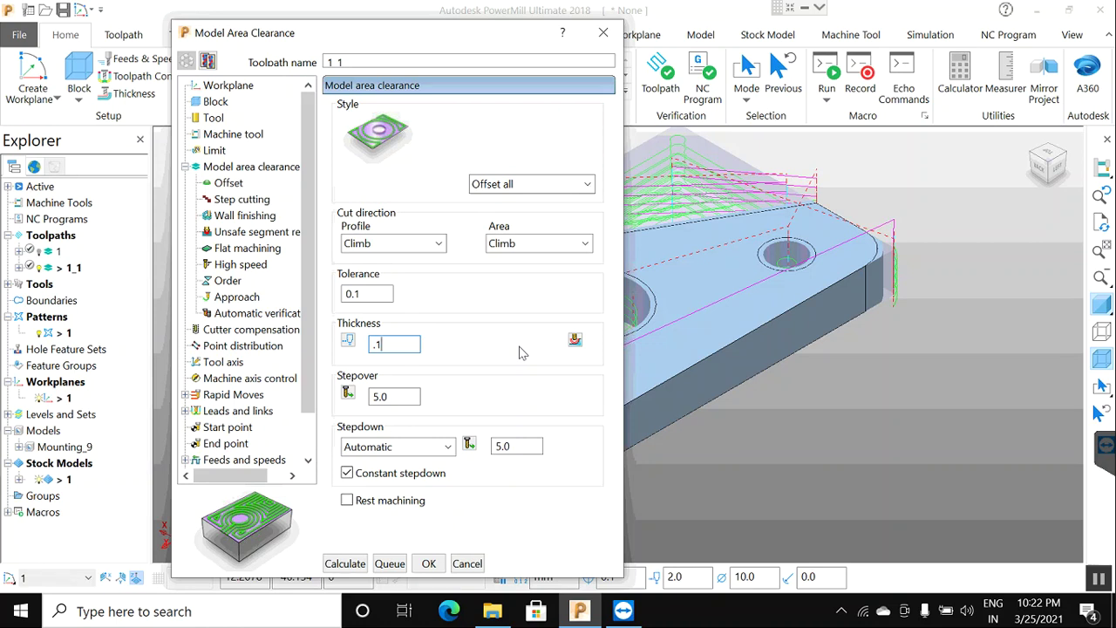
click(347, 500)
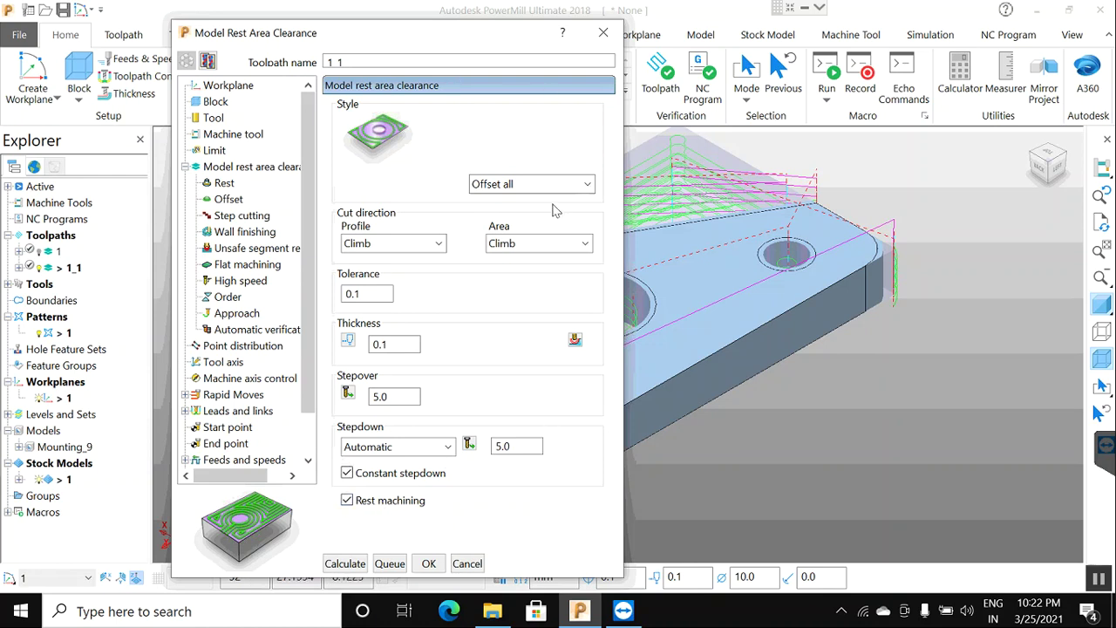
click(224, 184)
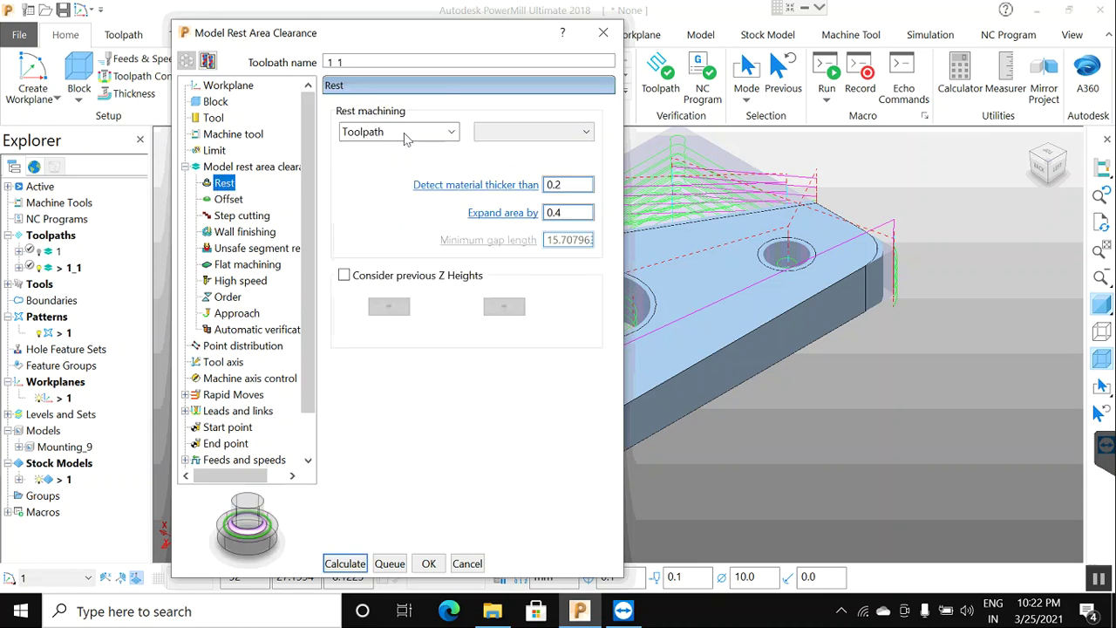
Set toolpath 1 as the rest machining reference, calculate toolpath 1_1 and close its settings
click(560, 138)
click(563, 138)
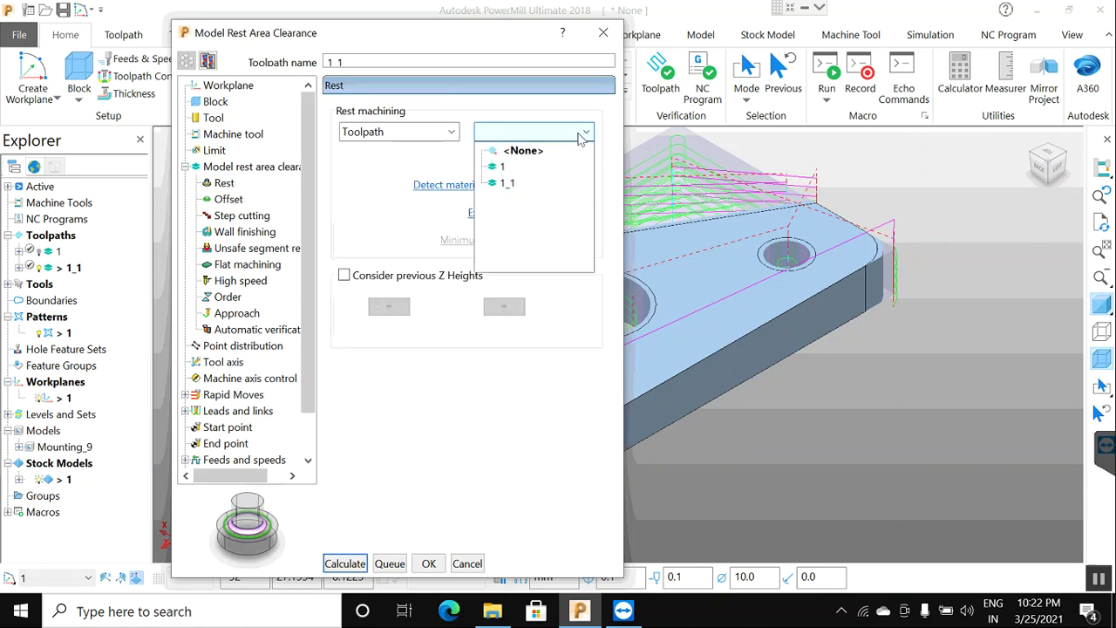
click(501, 166)
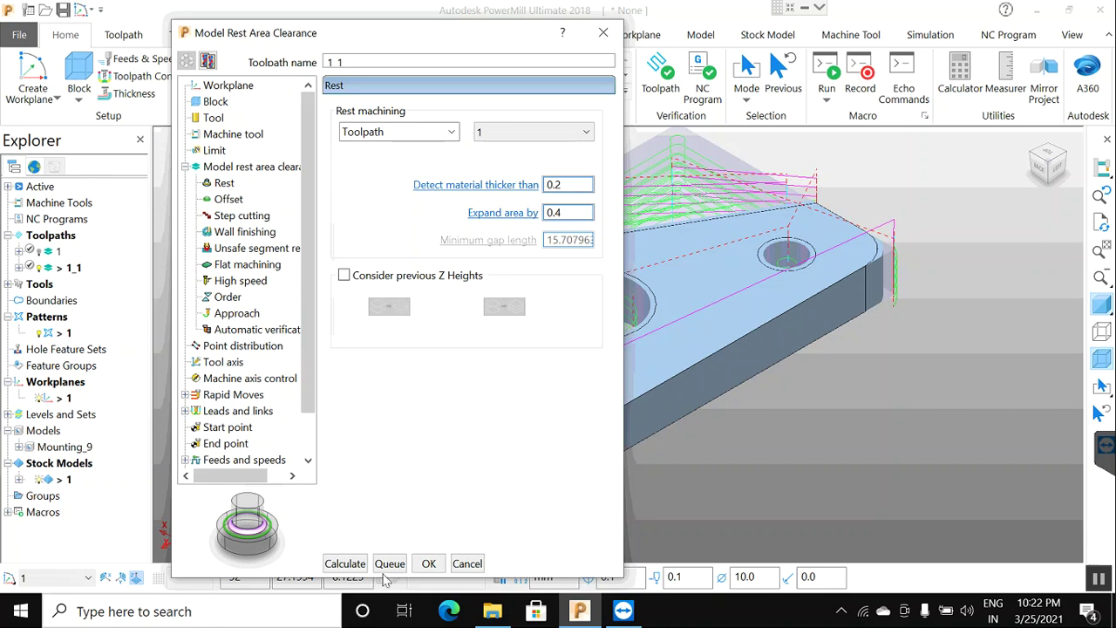
click(347, 565)
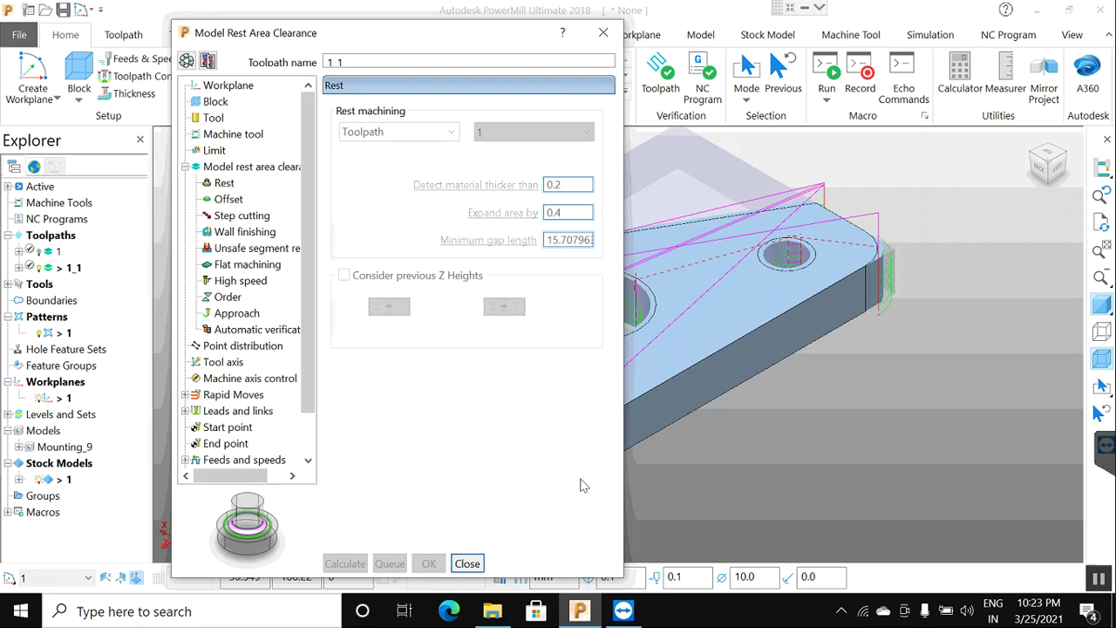
click(467, 564)
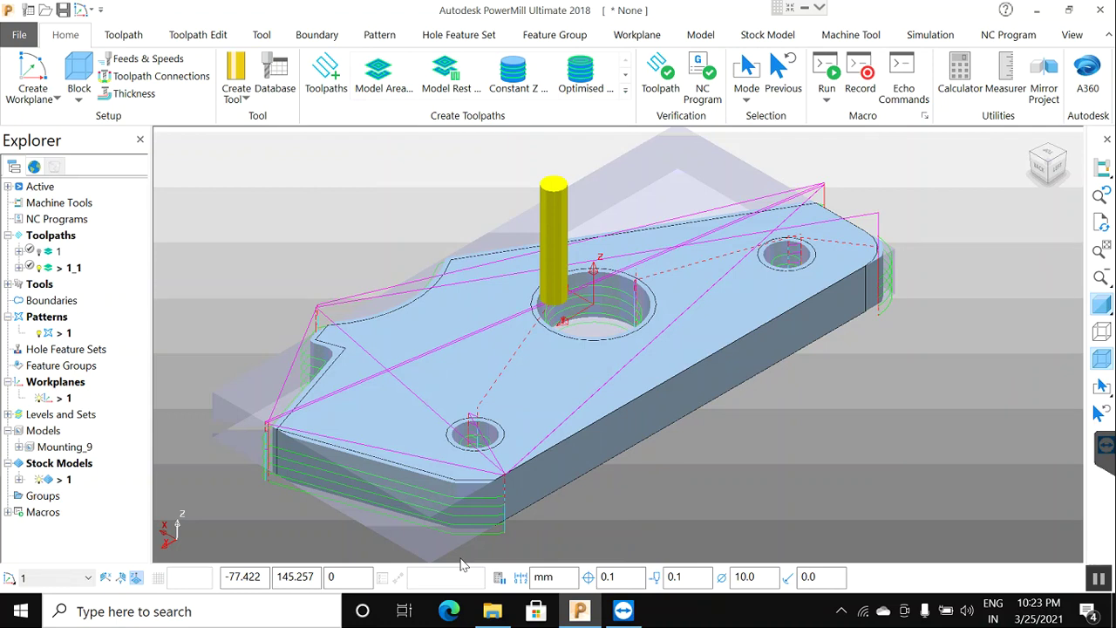
Reopen toolpath 1_1's settings for editing and set both the stepdown and the stepover to 1.0
right_click(75, 269)
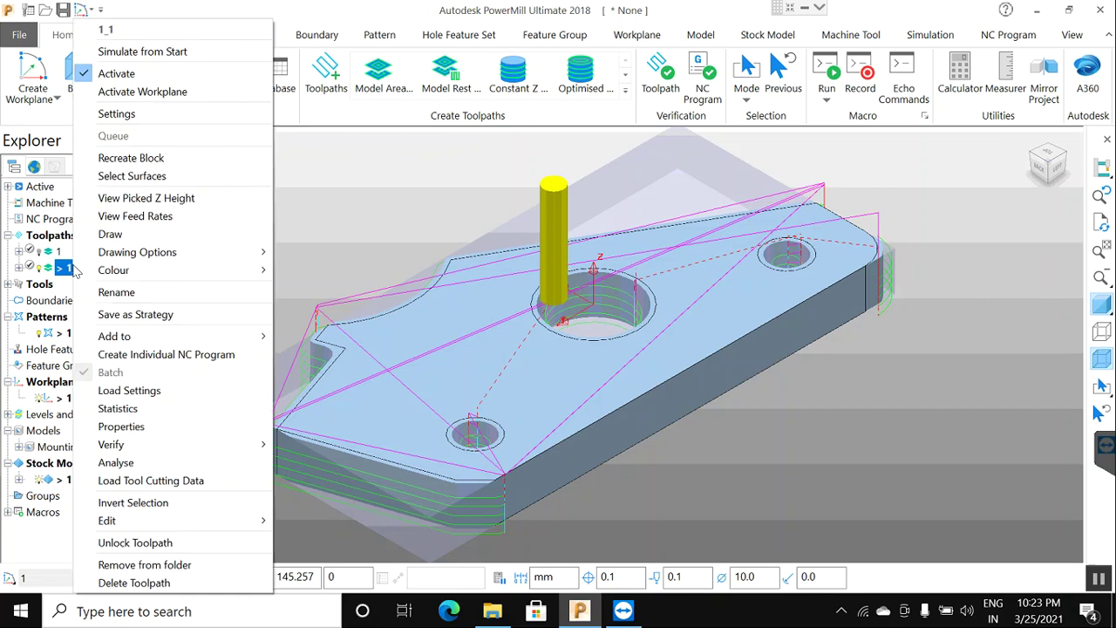
click(117, 114)
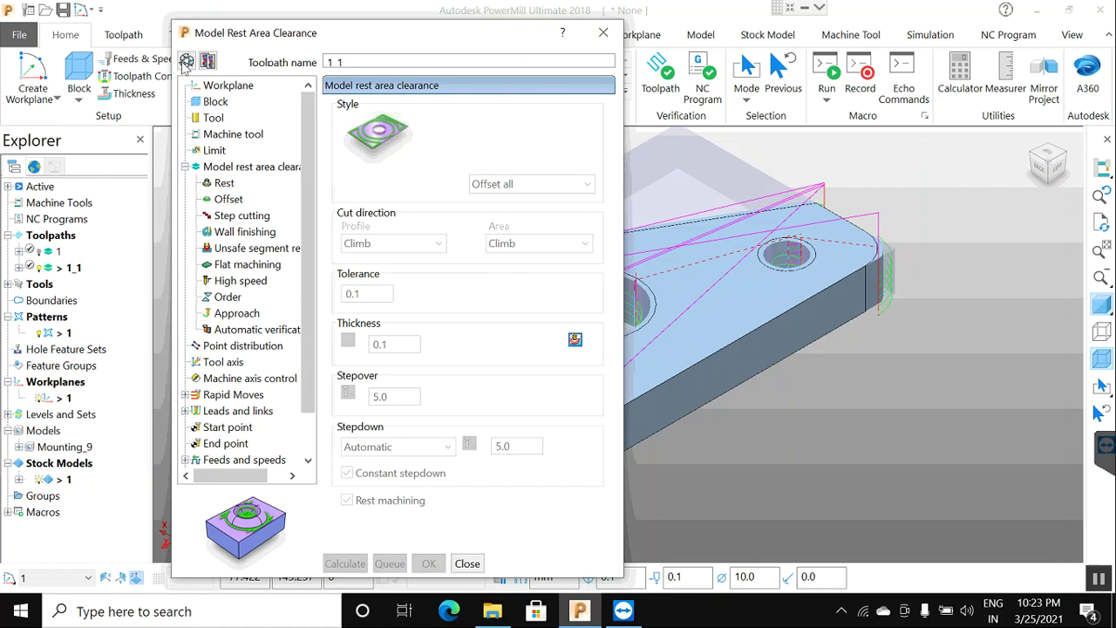
click(503, 445)
double_click(503, 445)
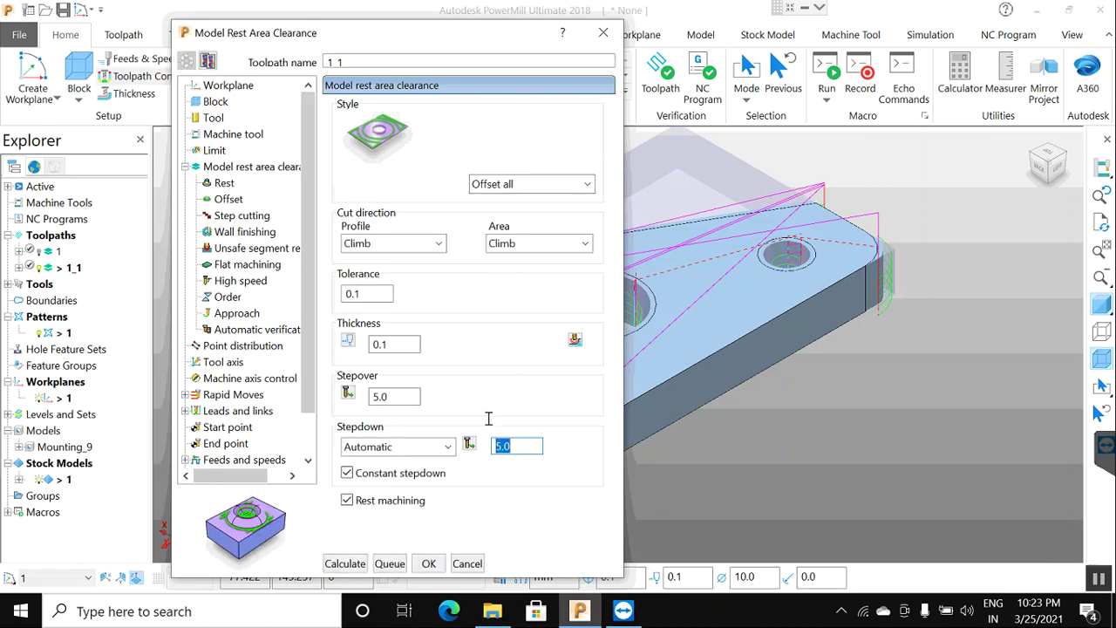
text(1)
click(402, 399)
double_click(402, 398)
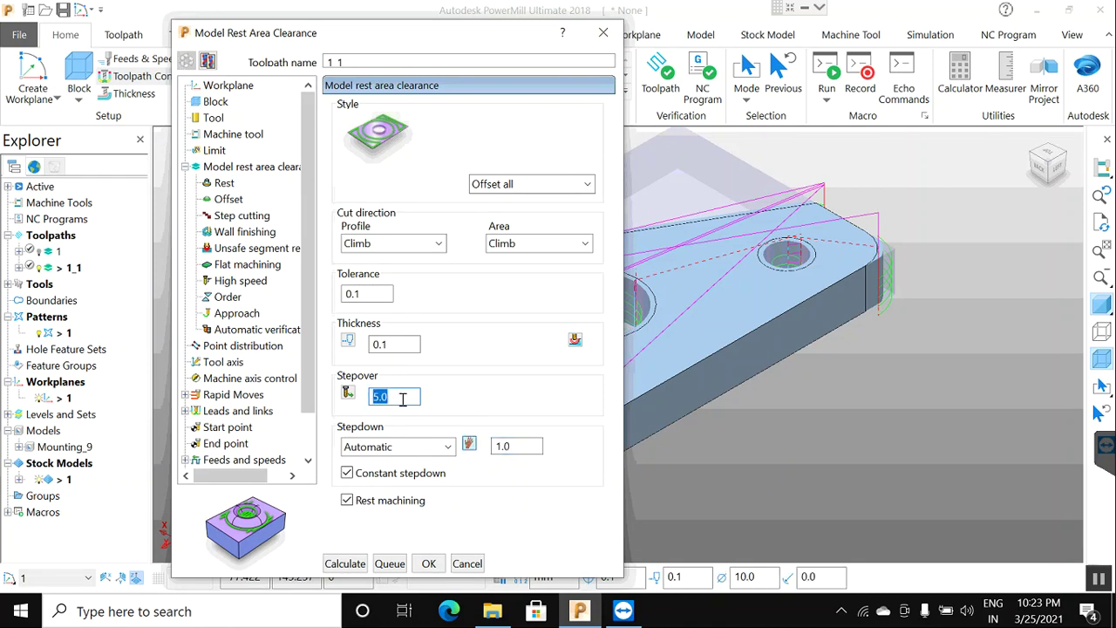
text(1)
Recalculate the rest area clearance toolpath, acknowledge the plunge warning and close the settings
click(347, 564)
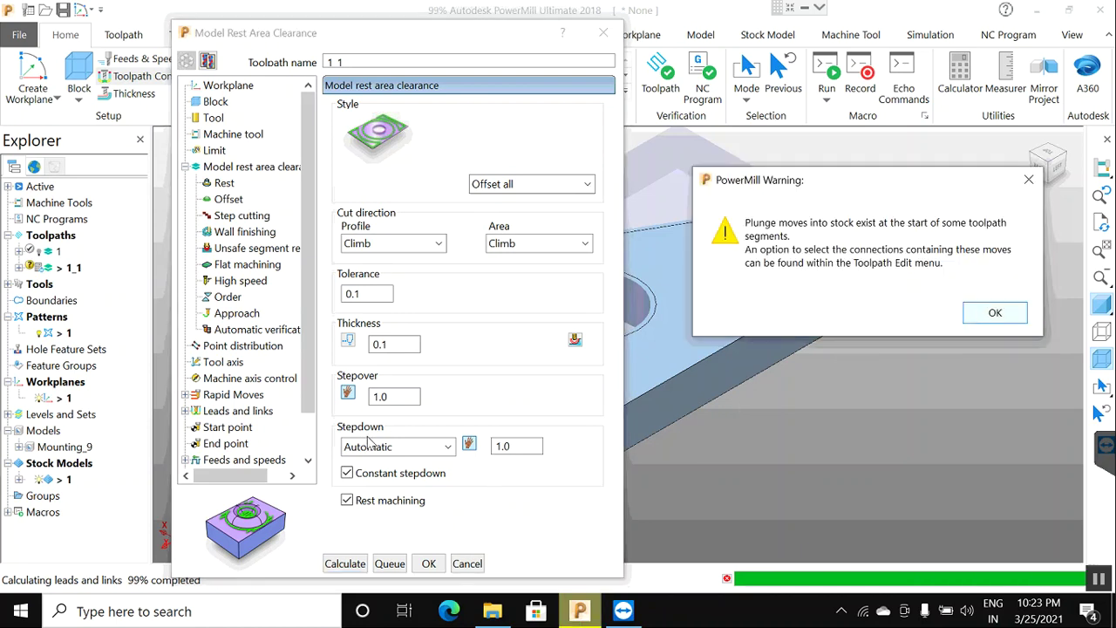
click(981, 315)
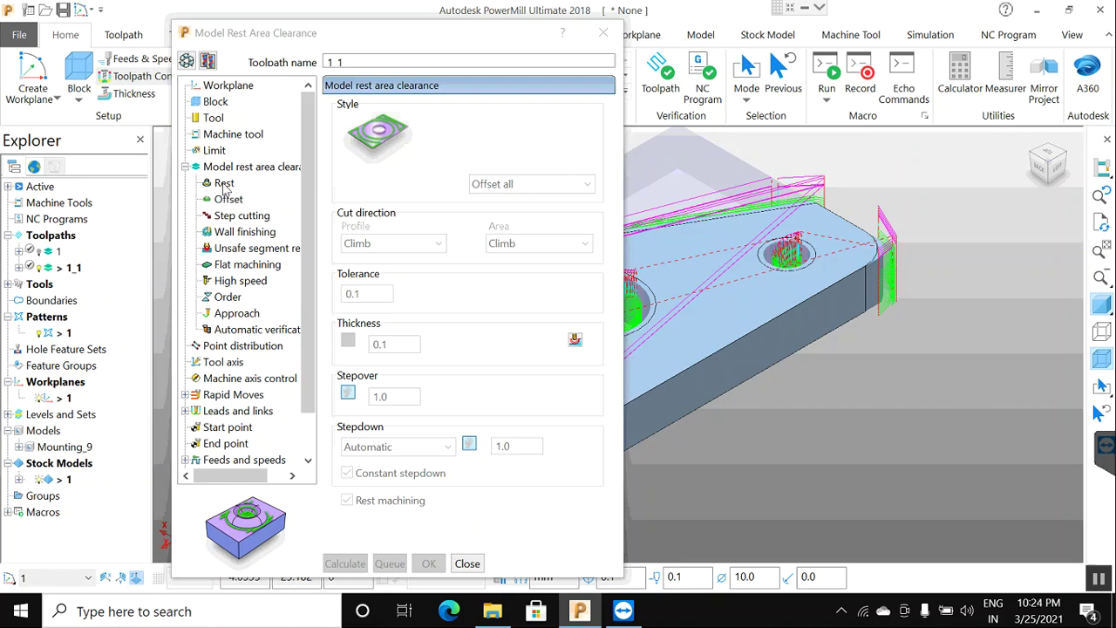
click(467, 565)
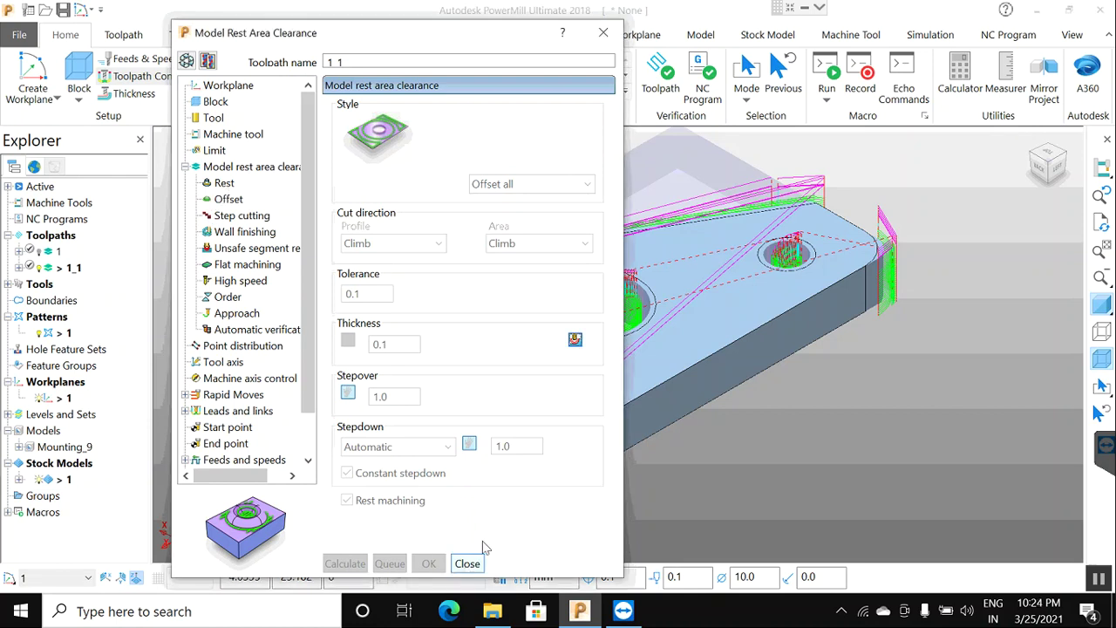
click(467, 563)
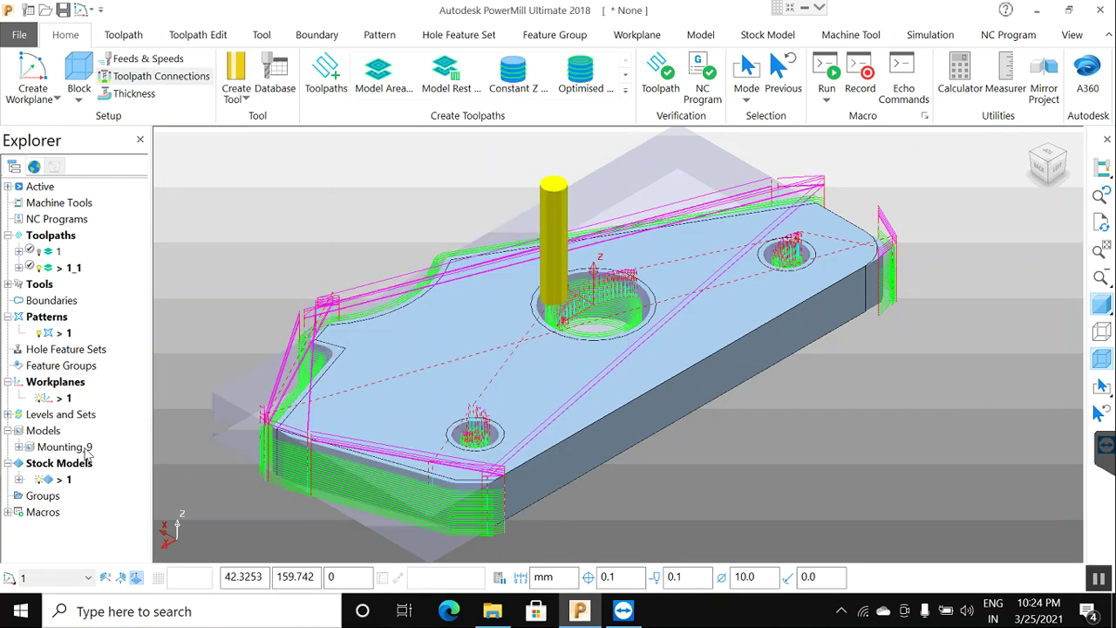
Create stock model 2 with tolerance 0.1, stepover 2.0, rest thickness 0.2 and workplane 1
right_click(82, 469)
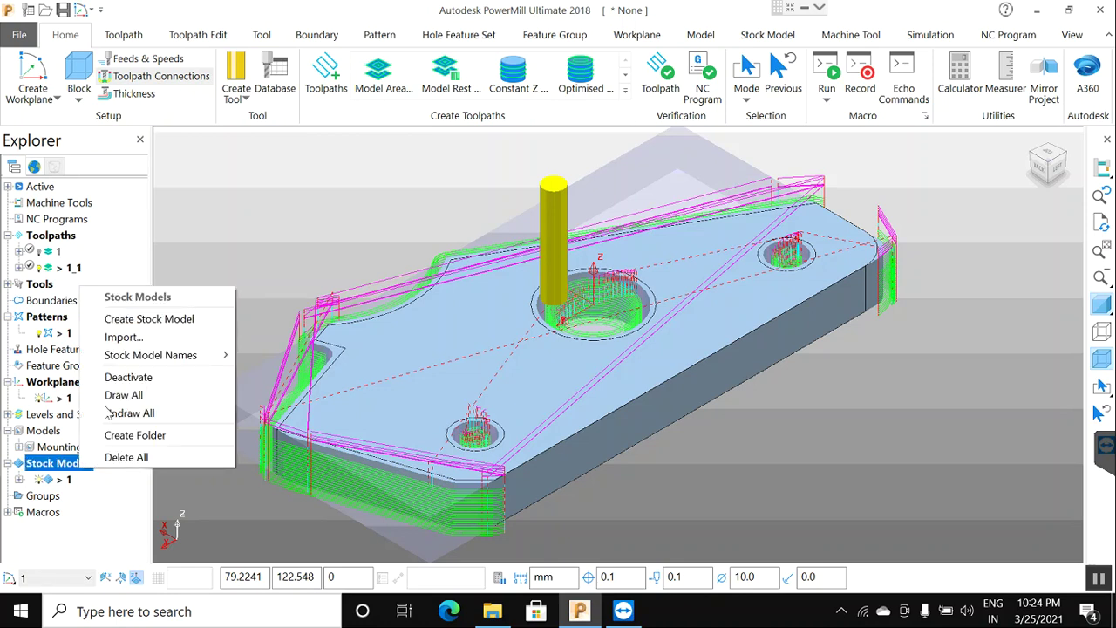
click(139, 319)
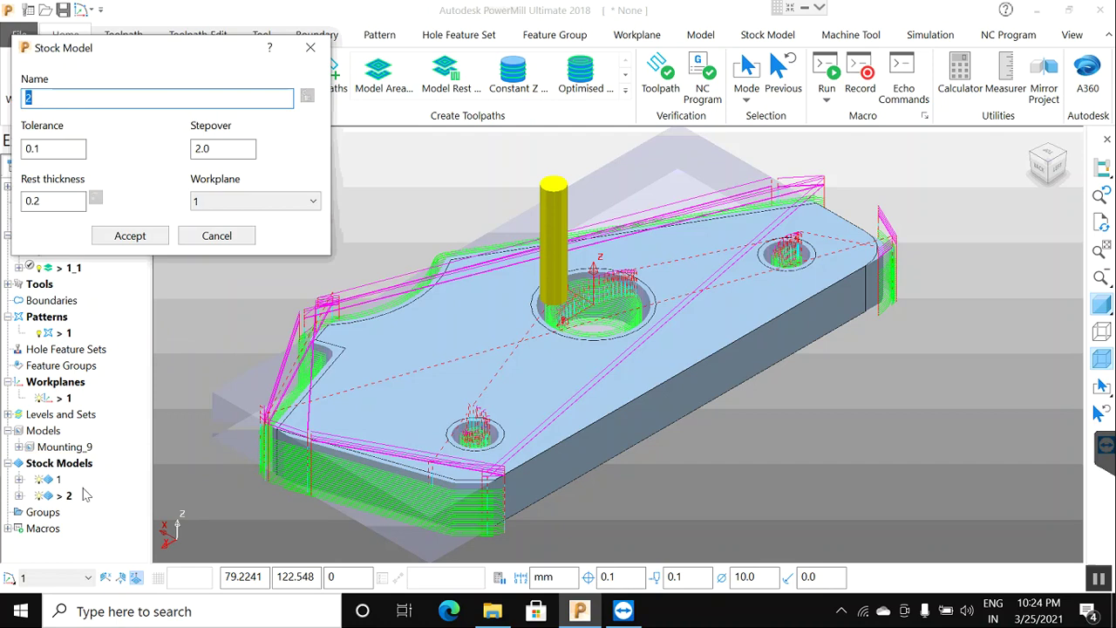
click(130, 236)
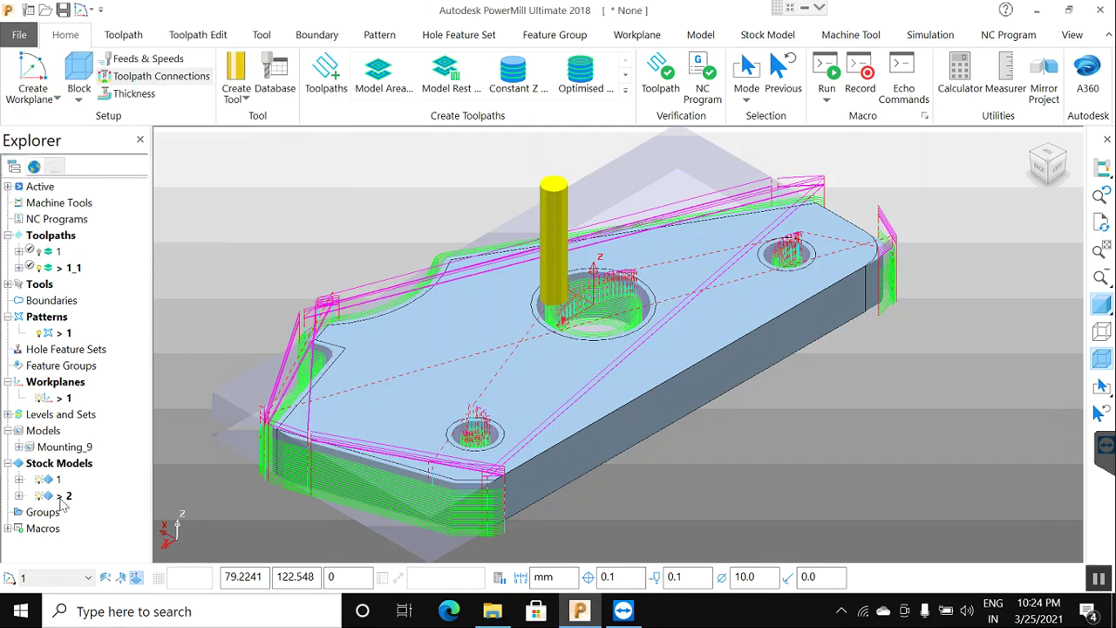
Add toolpath 1_1 to the active stock model 2 and calculate that stock model
right_click(73, 274)
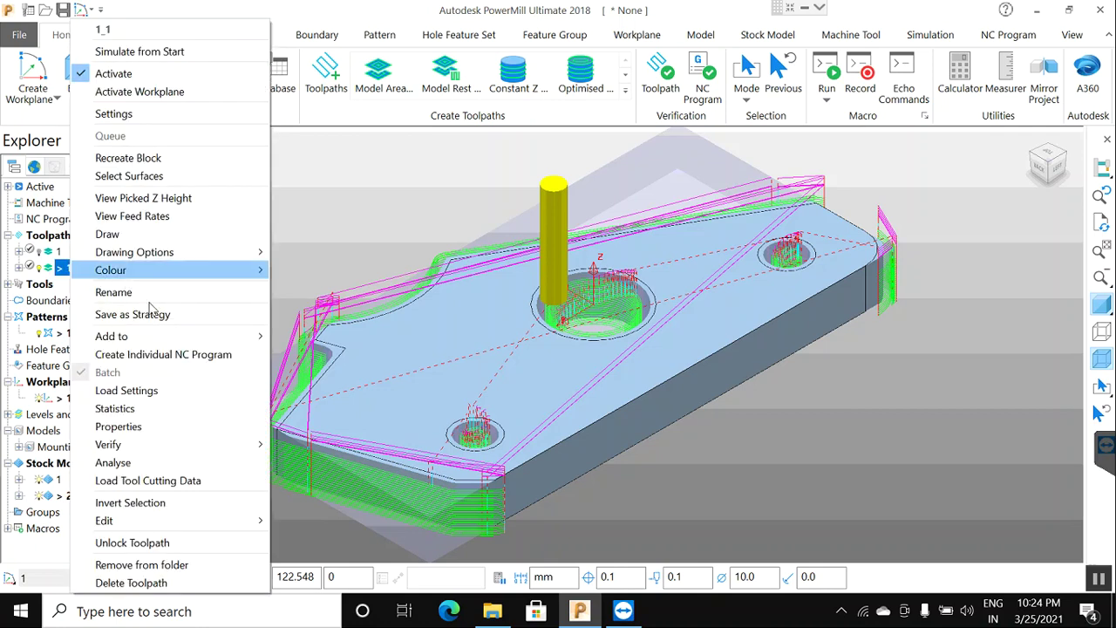
mouse_move(263, 339)
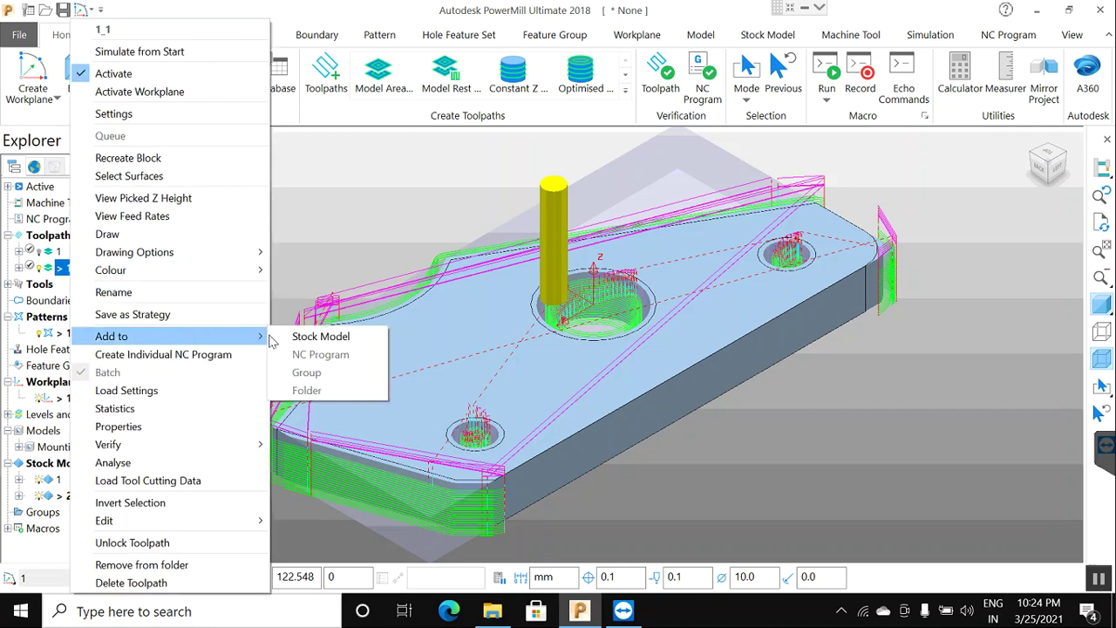
click(303, 338)
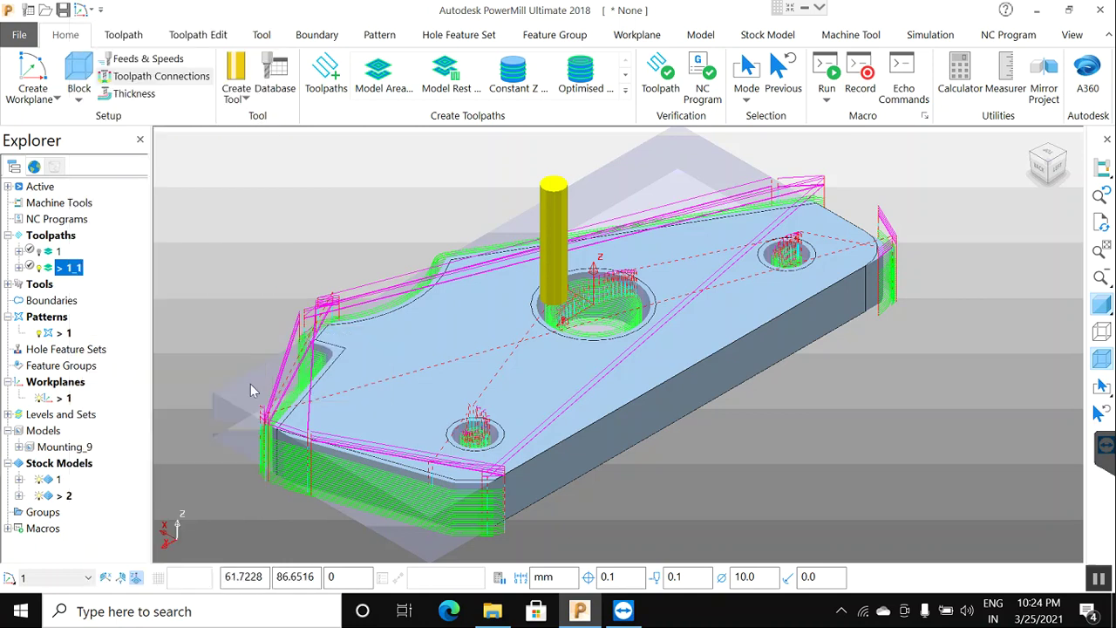
right_click(61, 504)
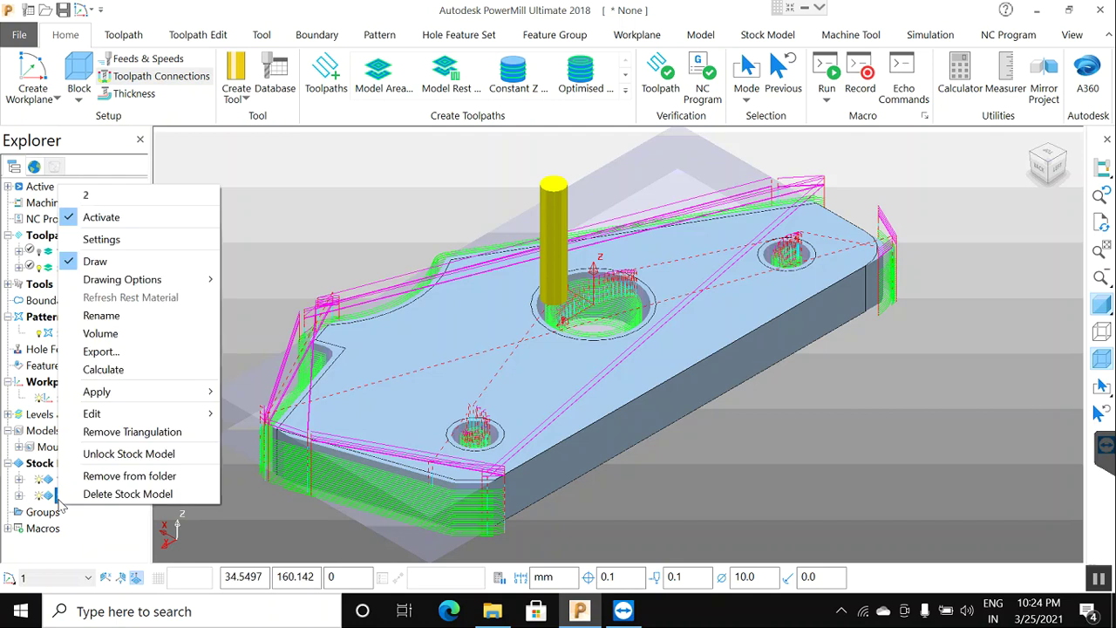
click(98, 373)
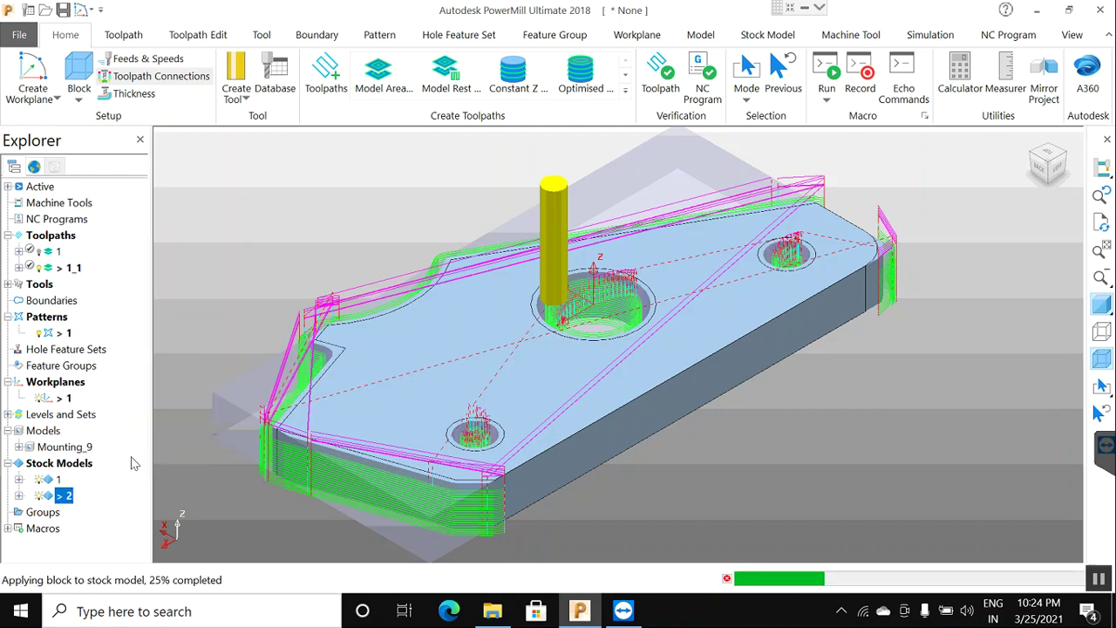
mouse_move(60, 276)
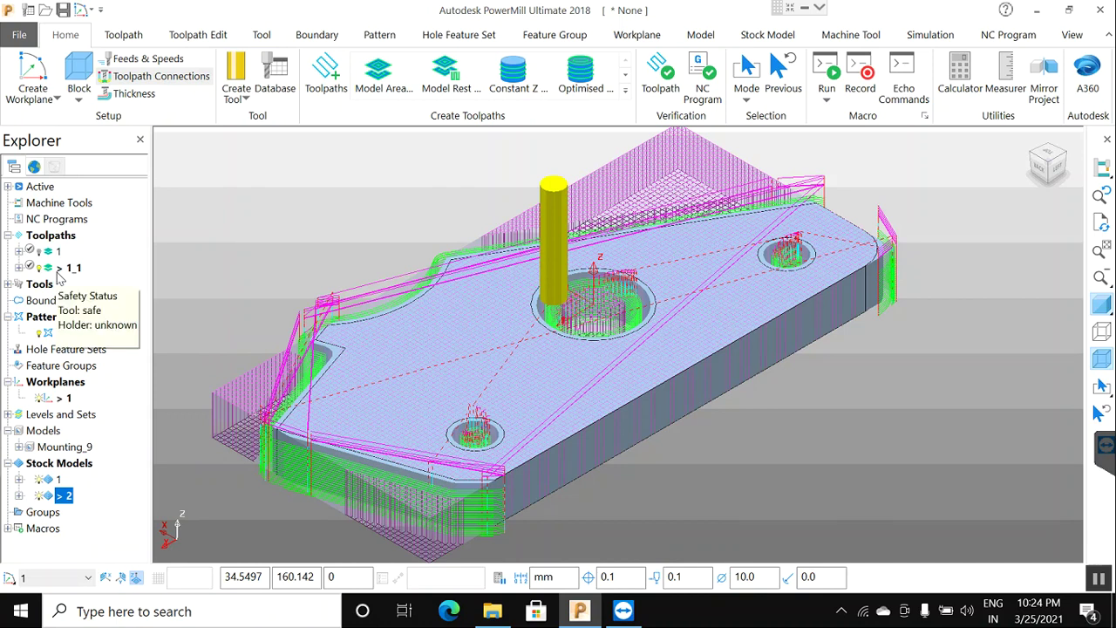
Display stock model 2 as shaded instead of wireframe
right_click(66, 495)
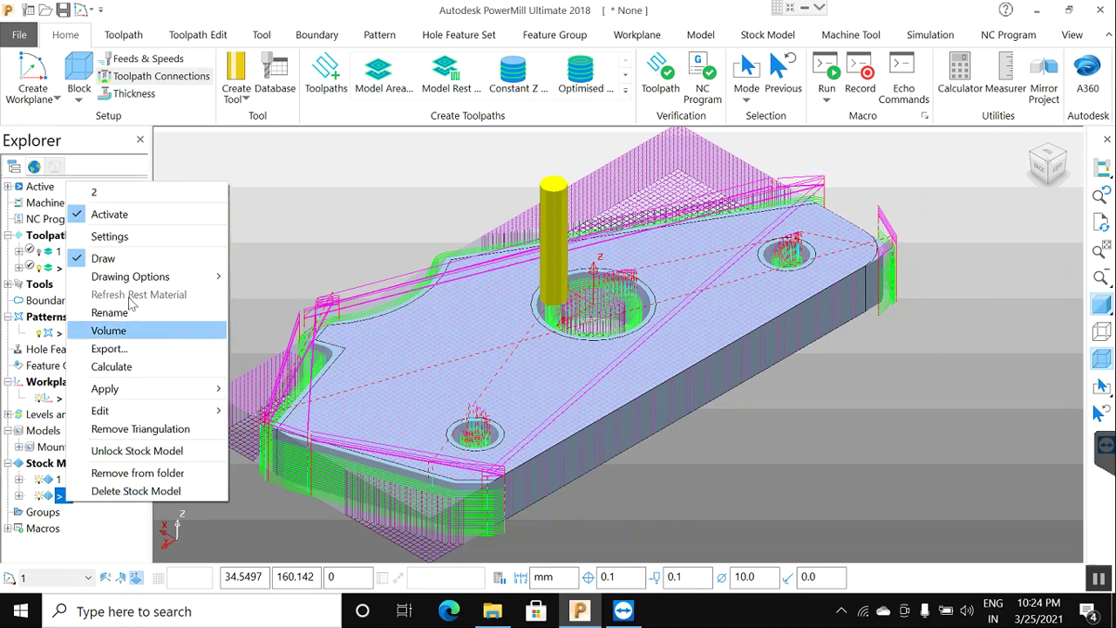
mouse_move(170, 285)
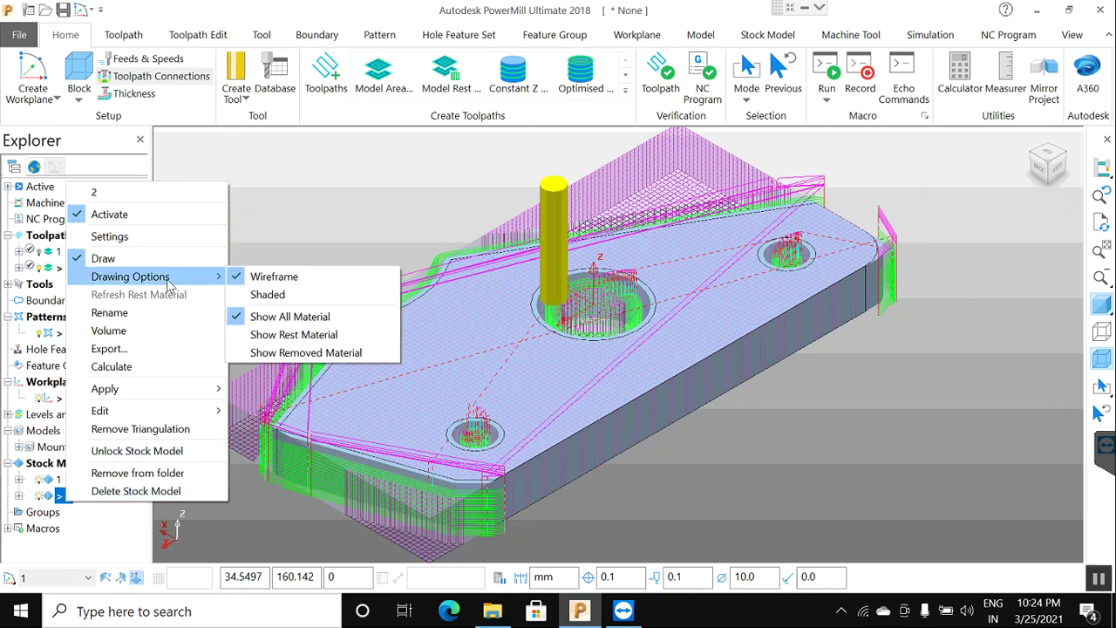
click(266, 296)
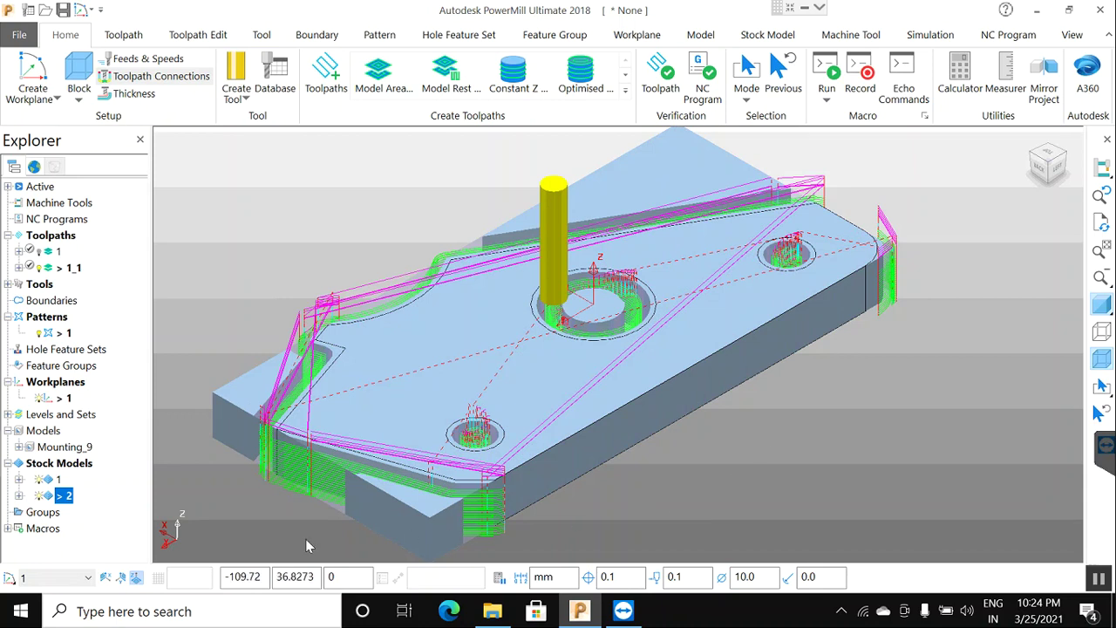
Hide toolpath 1_1 and stock model 1 in the graphics view
click(40, 270)
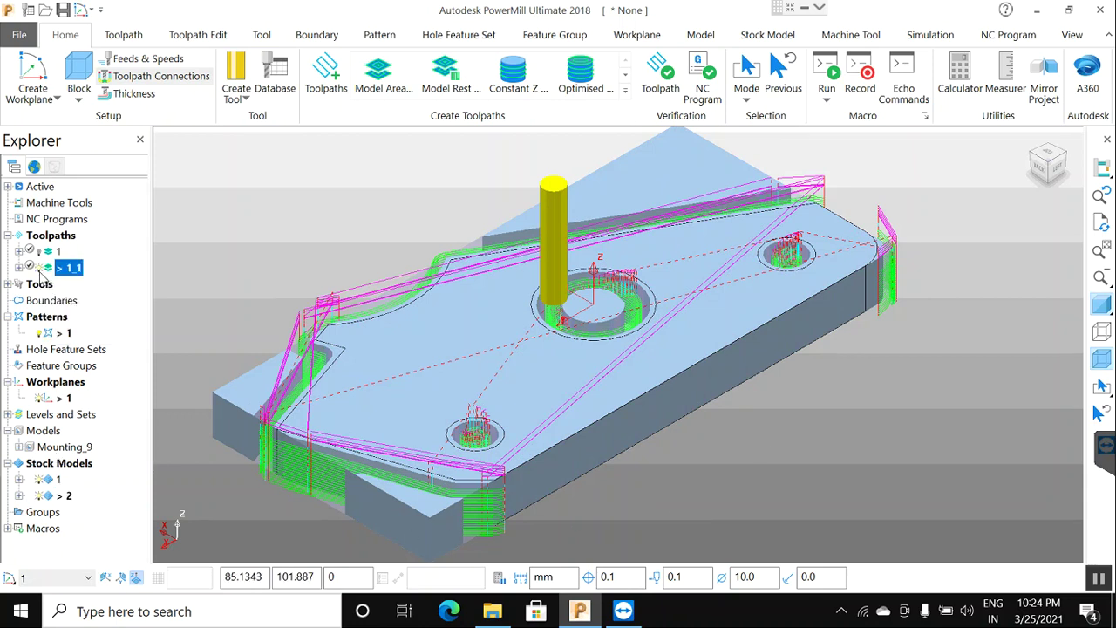
click(38, 269)
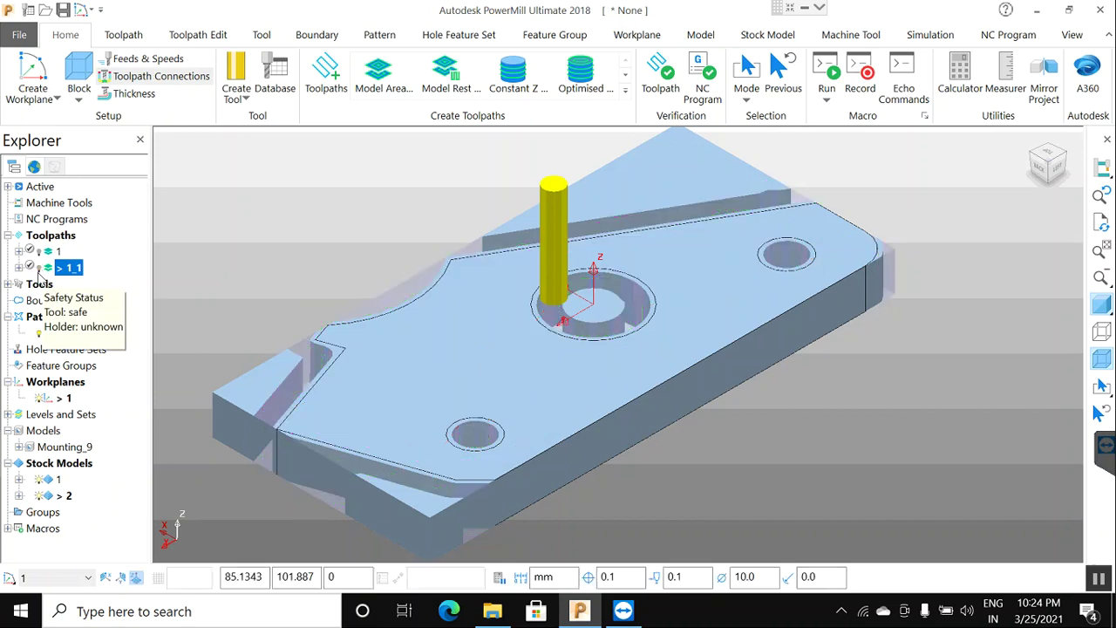
click(39, 482)
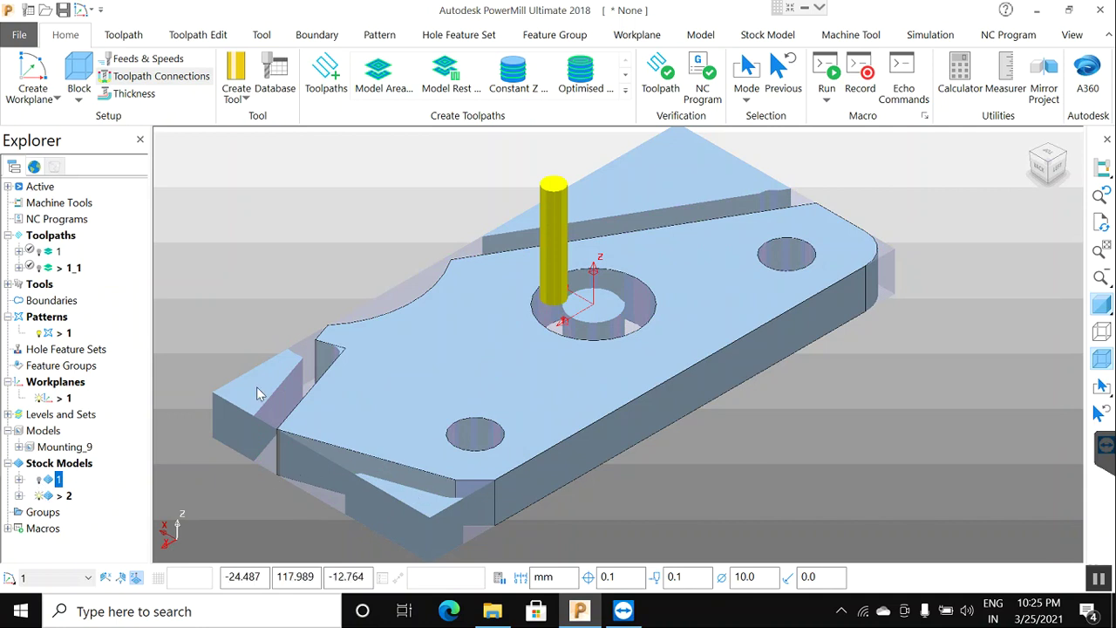
Show only the rest material of stock model 2, and switch its display to the removed material
right_click(61, 503)
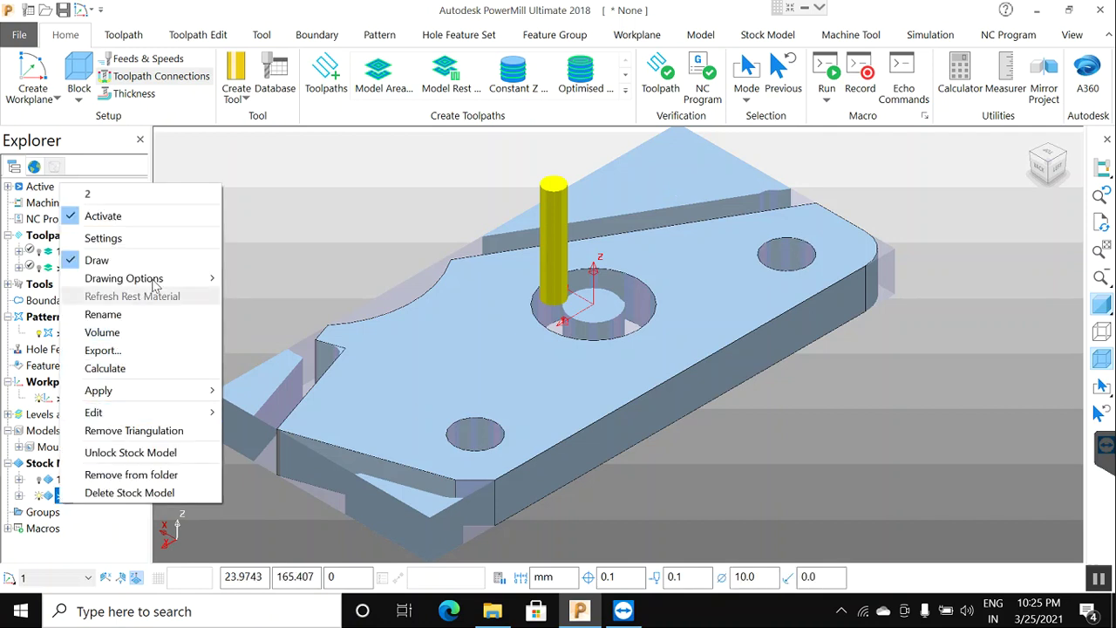
mouse_move(155, 284)
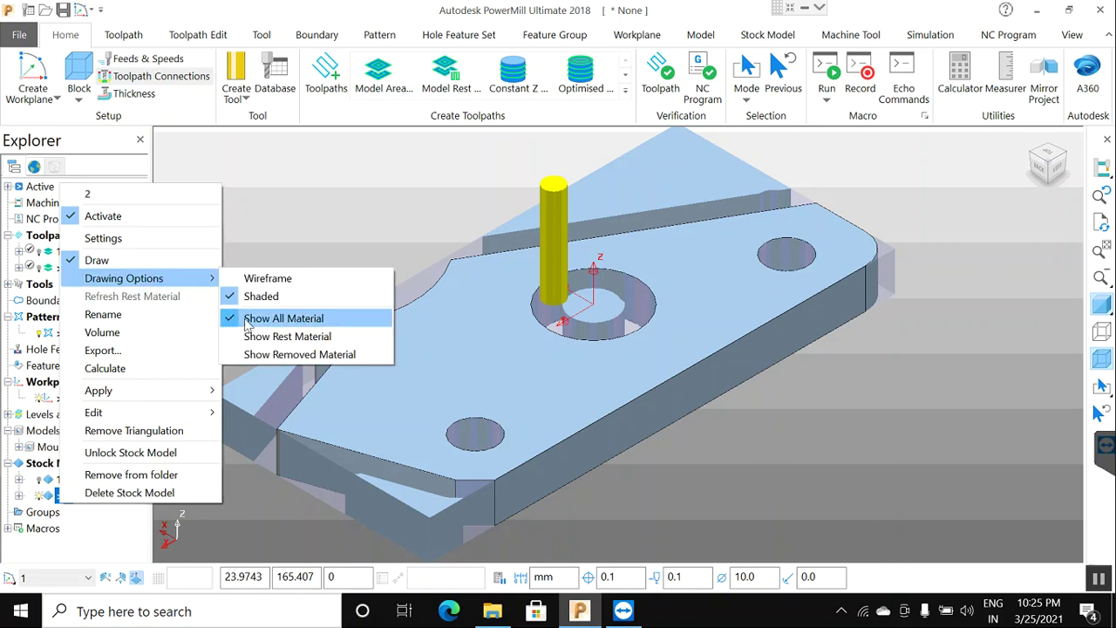
click(288, 337)
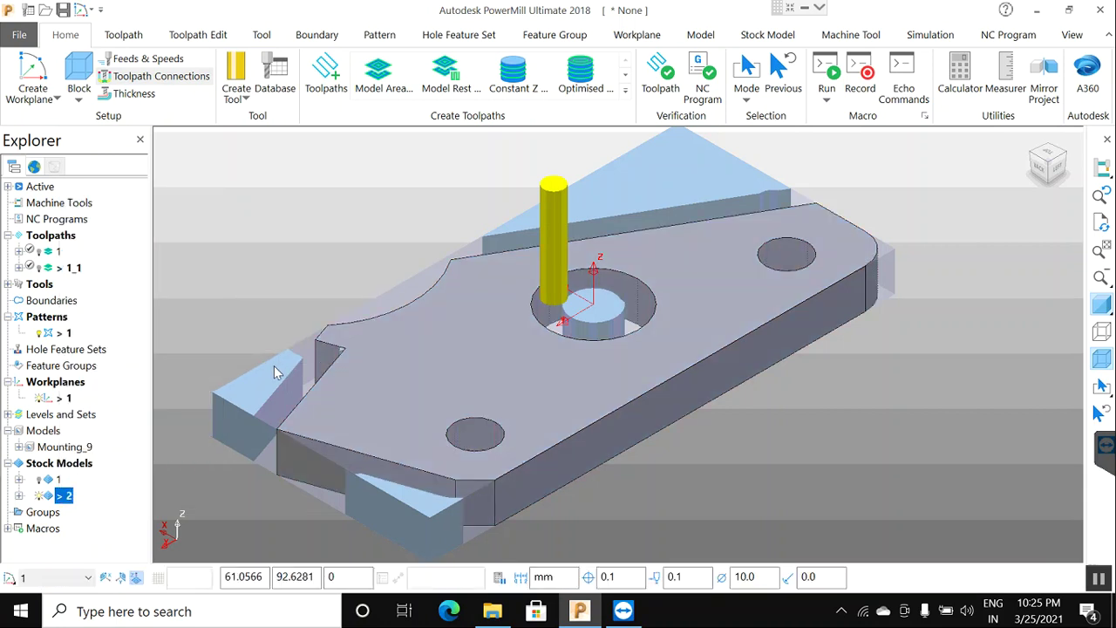
right_click(63, 497)
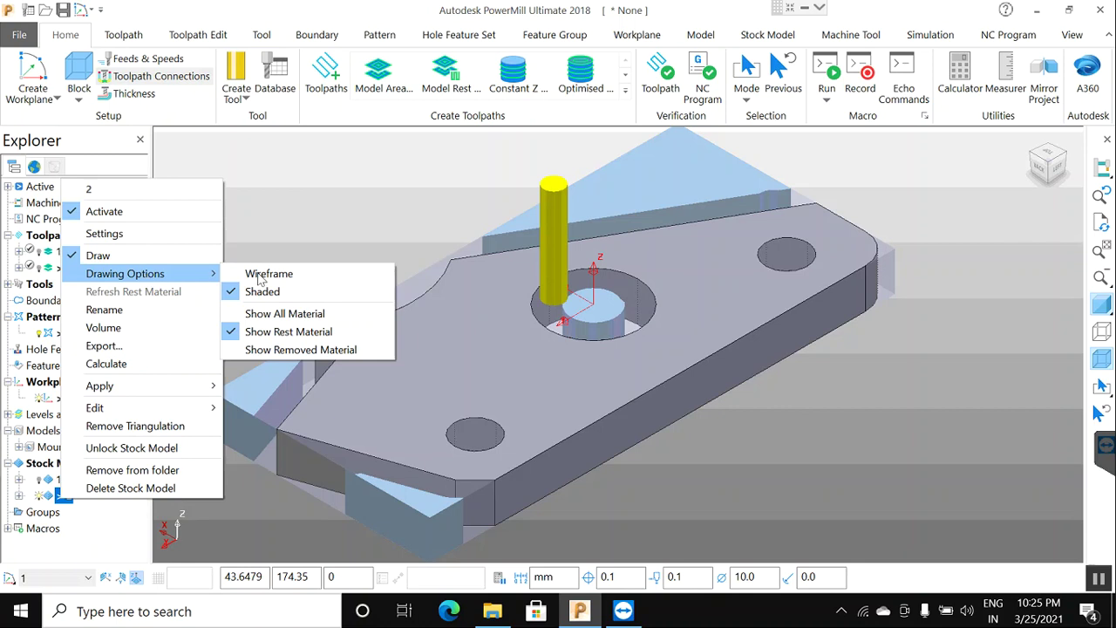
click(255, 352)
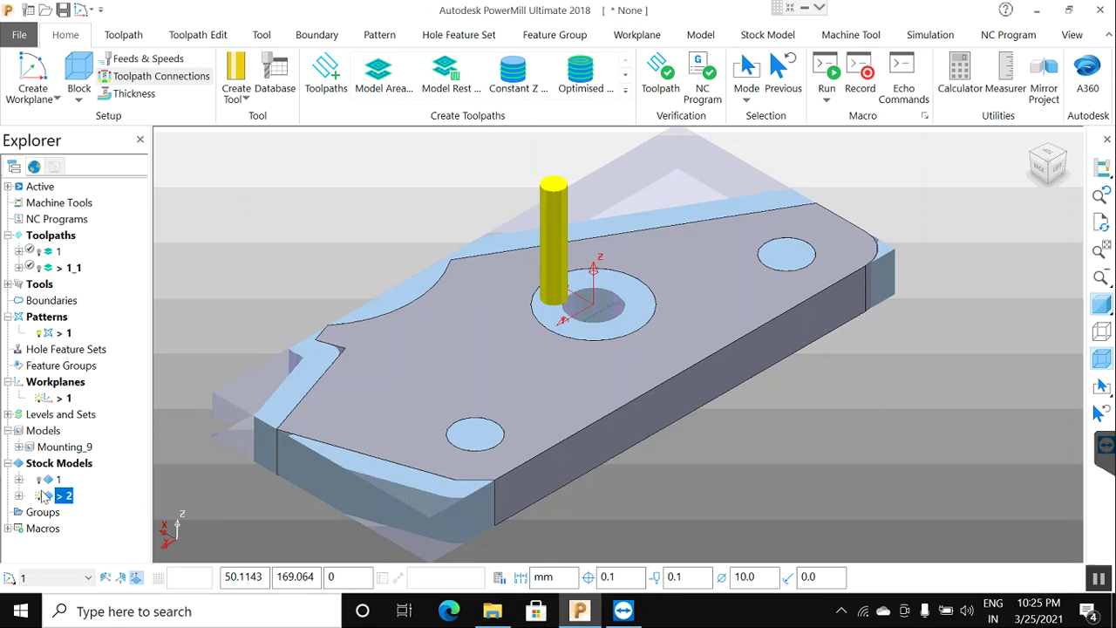
Hide stock model 2, display stock model 1 and make stock model 1 active
click(40, 496)
click(41, 497)
click(41, 497)
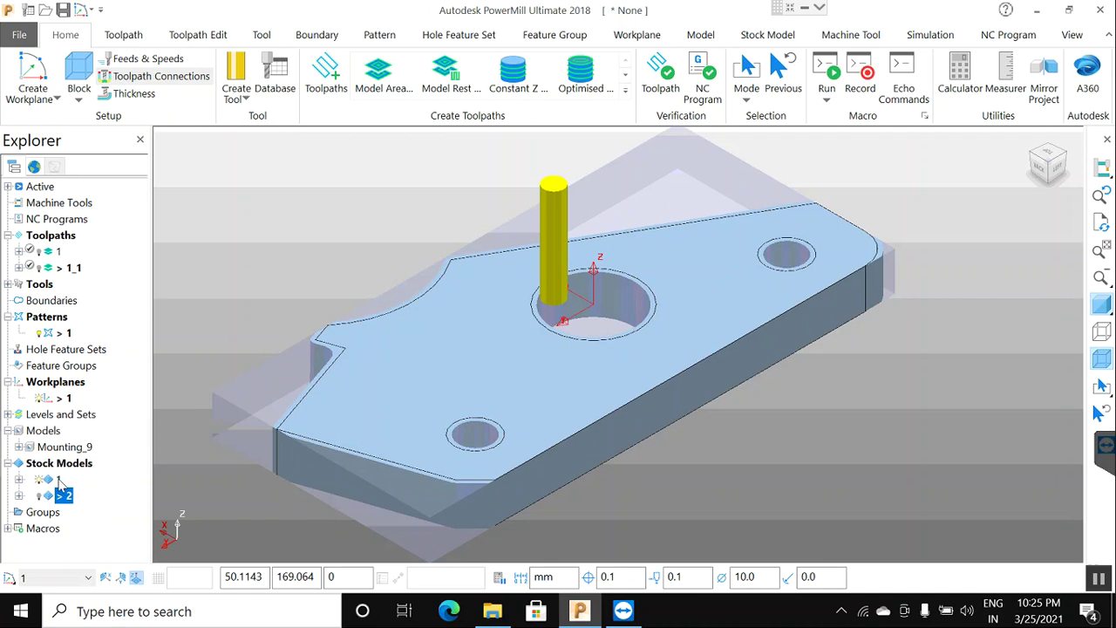
right_click(60, 481)
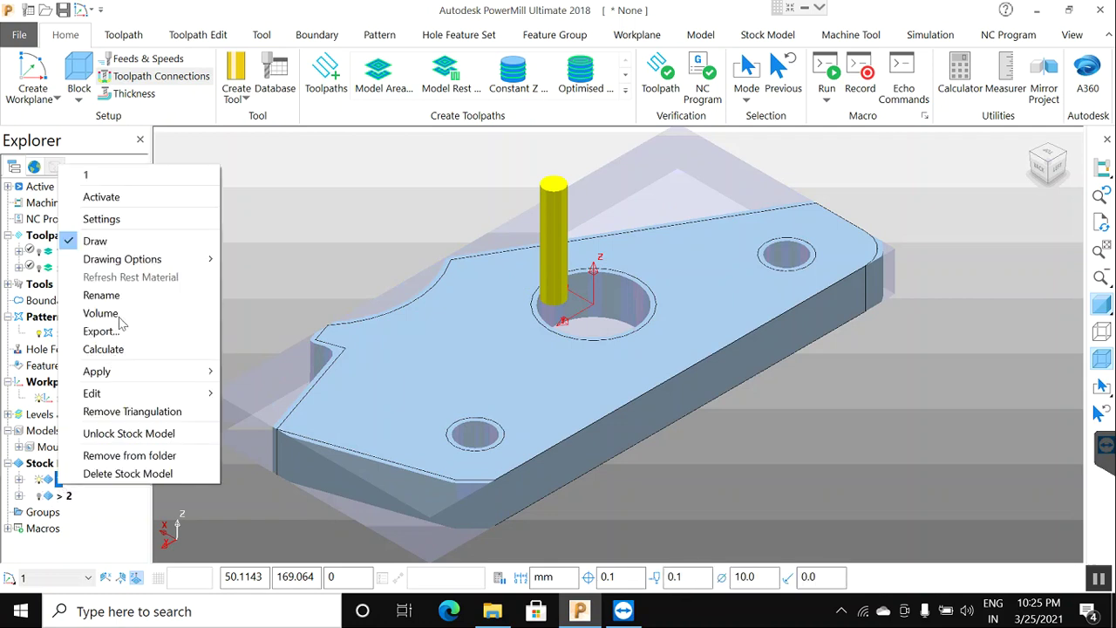
click(103, 198)
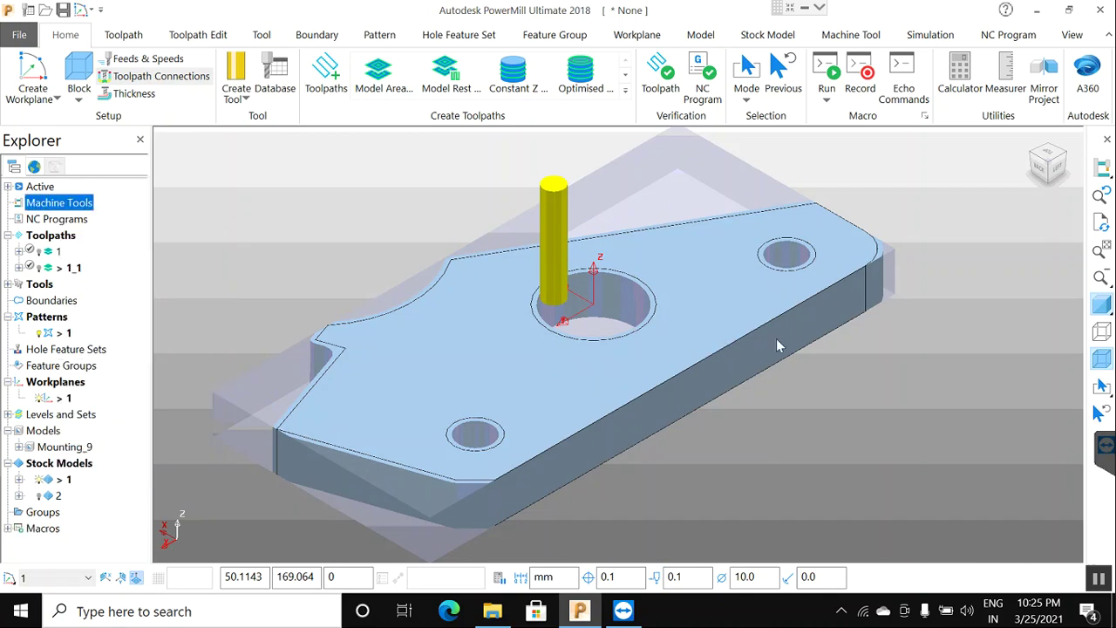
Show only the rest material of stock model 1, and switch its display to the removed material
right_click(64, 480)
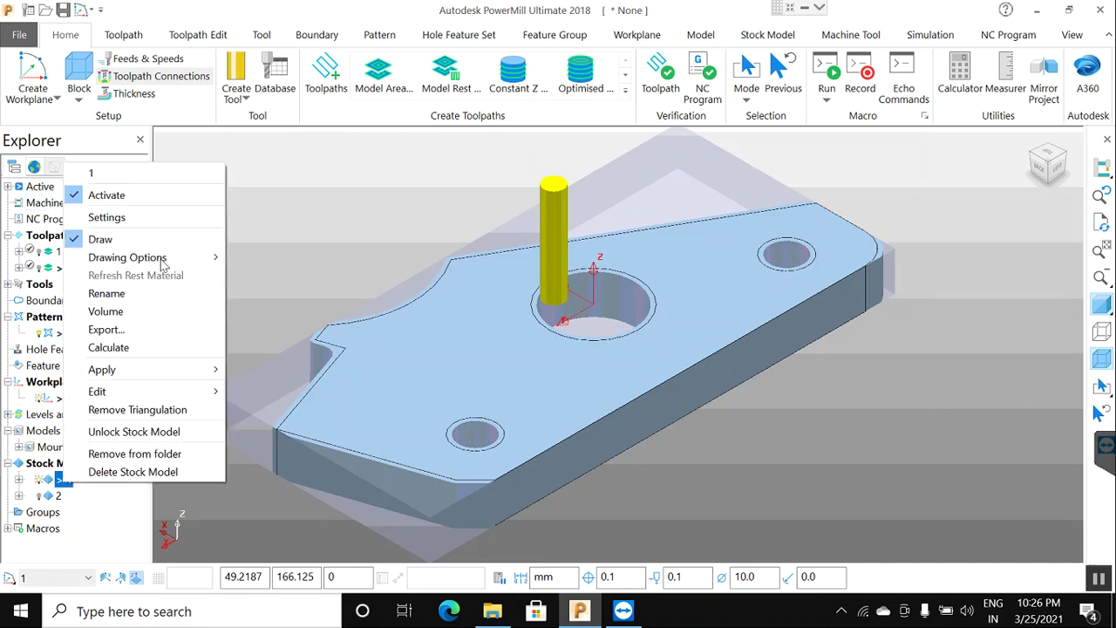
mouse_move(160, 262)
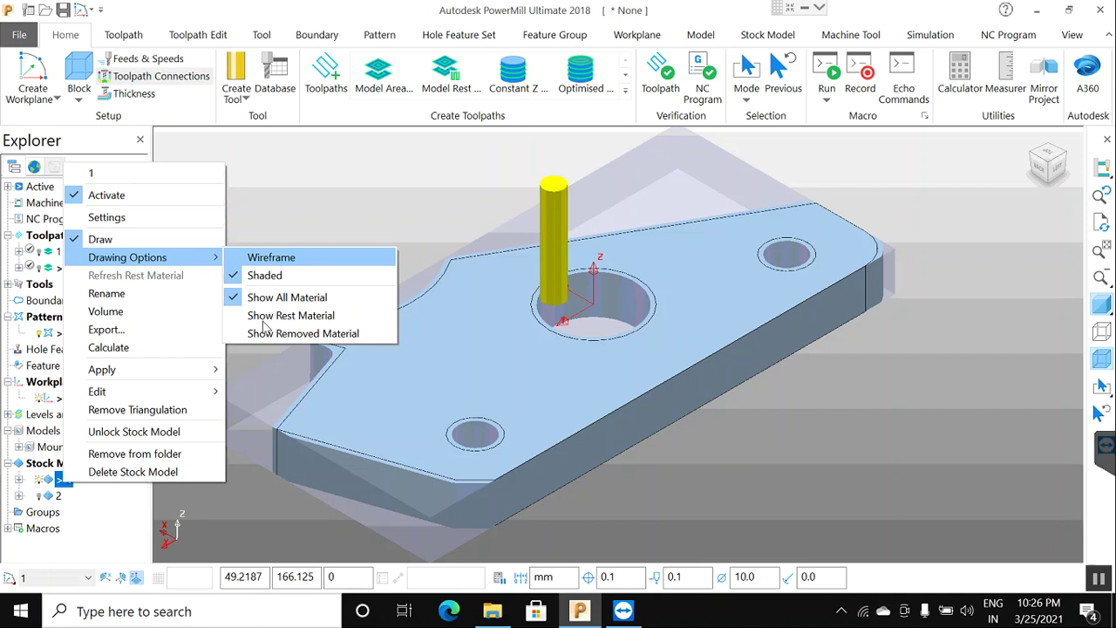
key(Down)
key(Down)
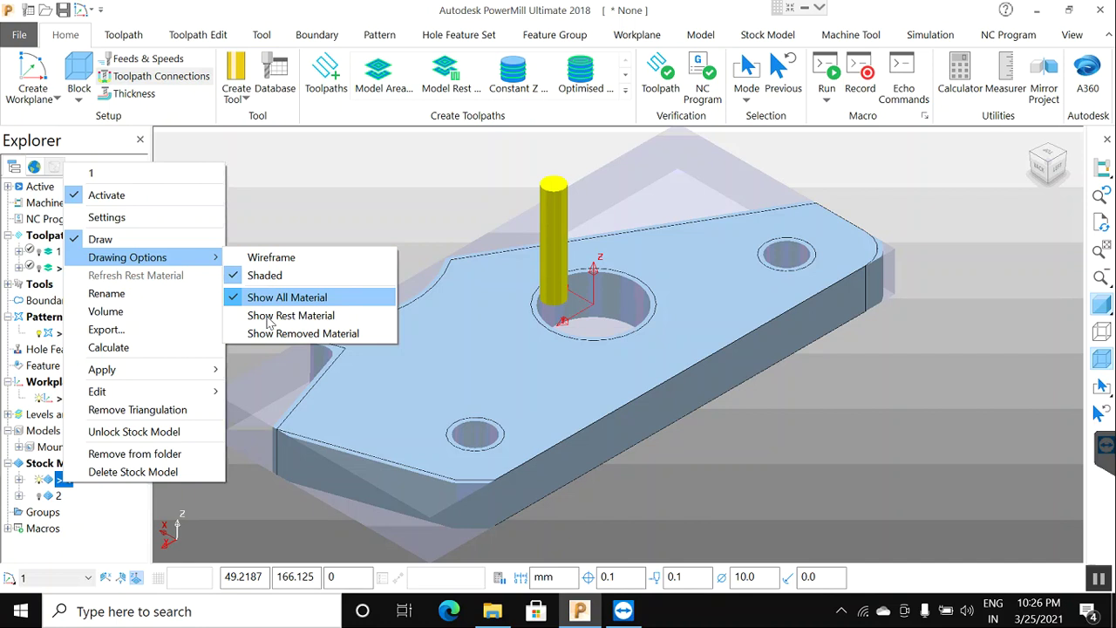
click(269, 319)
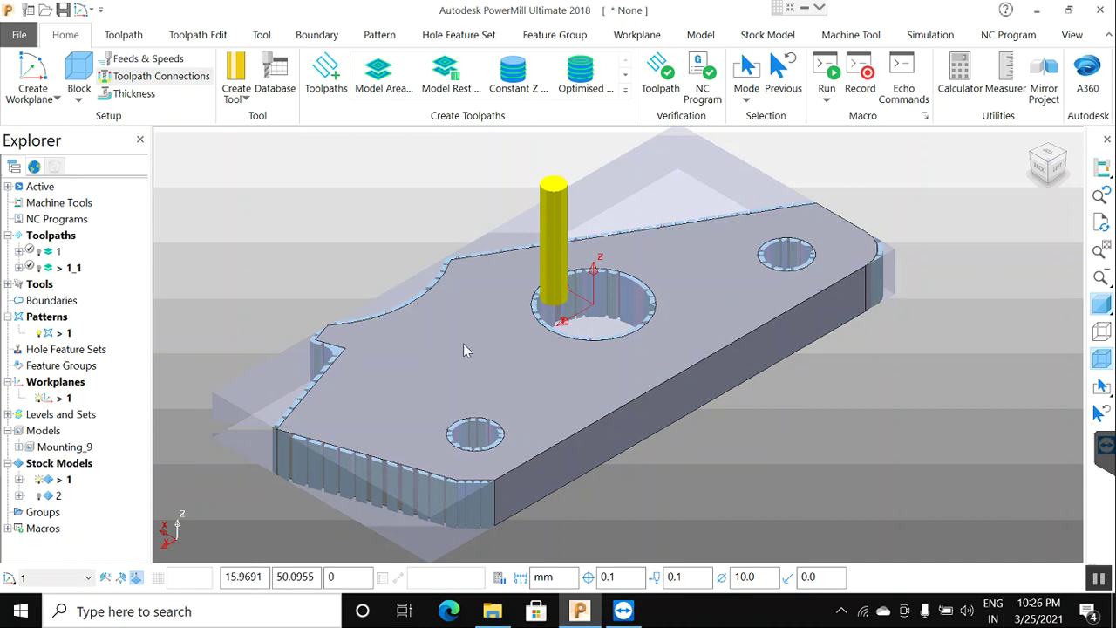
right_click(61, 483)
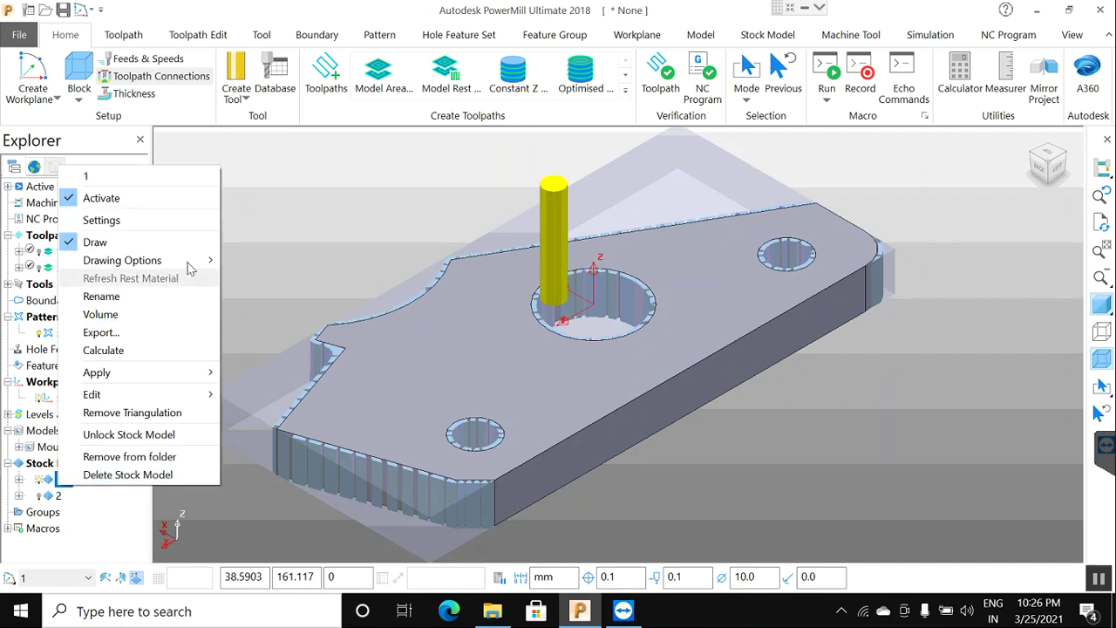
click(273, 337)
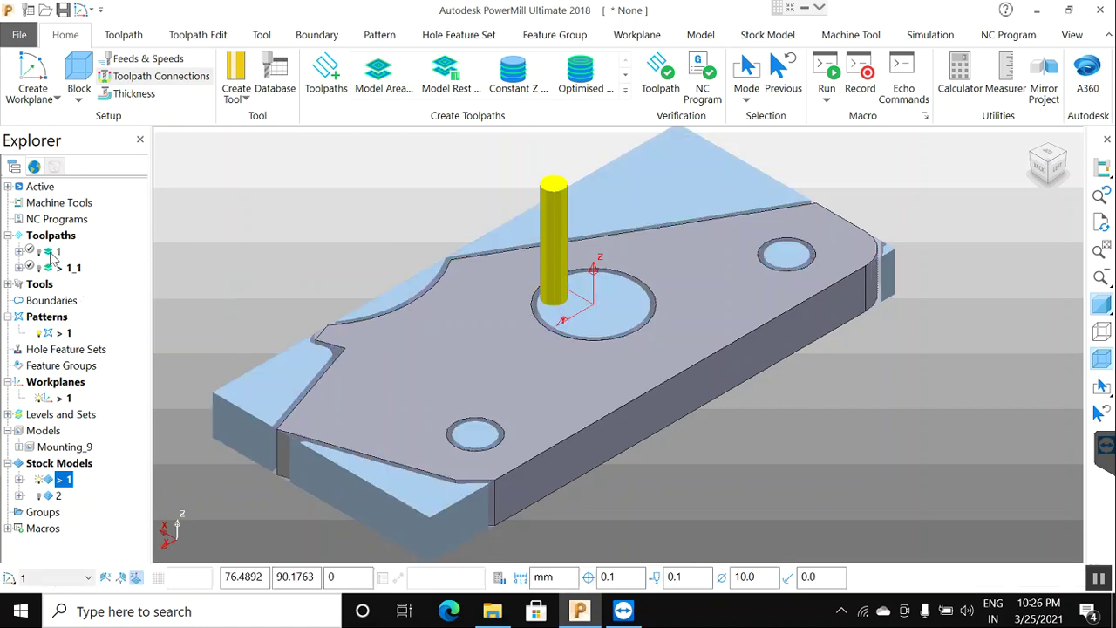
mouse_move(51, 254)
Check the volume of stock model 1 and close the information window
right_click(69, 489)
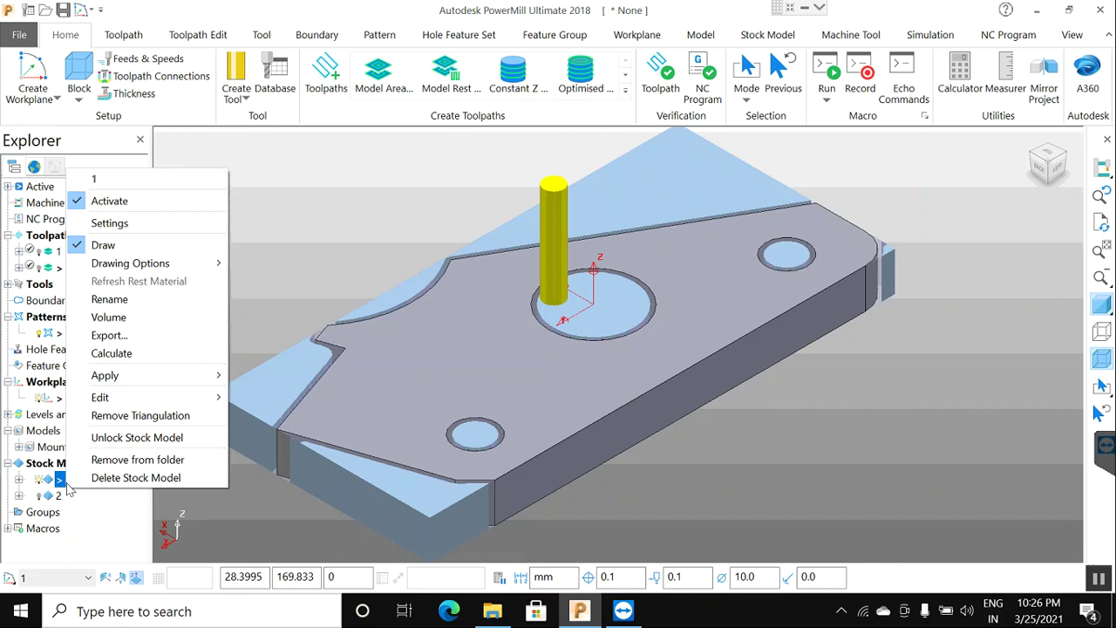
click(108, 321)
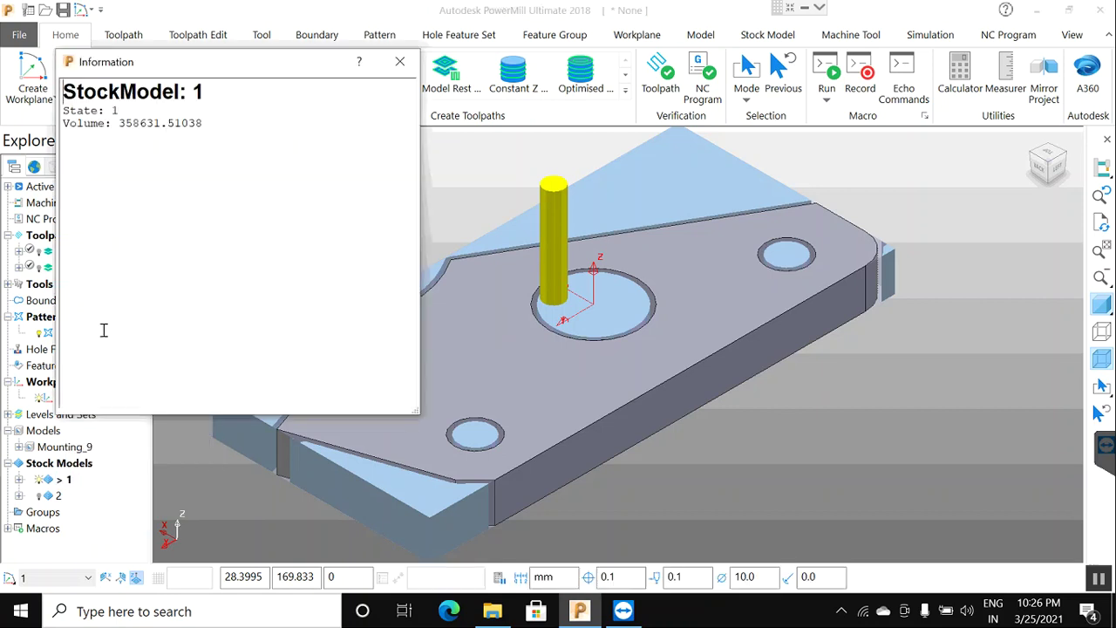
drag(124, 127, 207, 128)
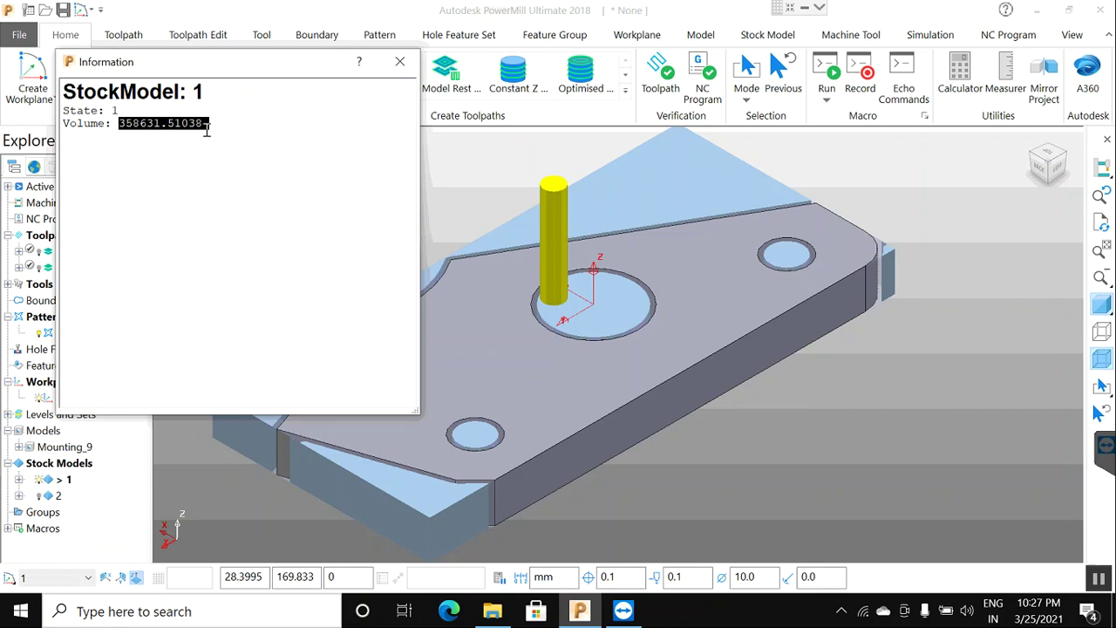
click(167, 125)
double_click(168, 125)
click(268, 135)
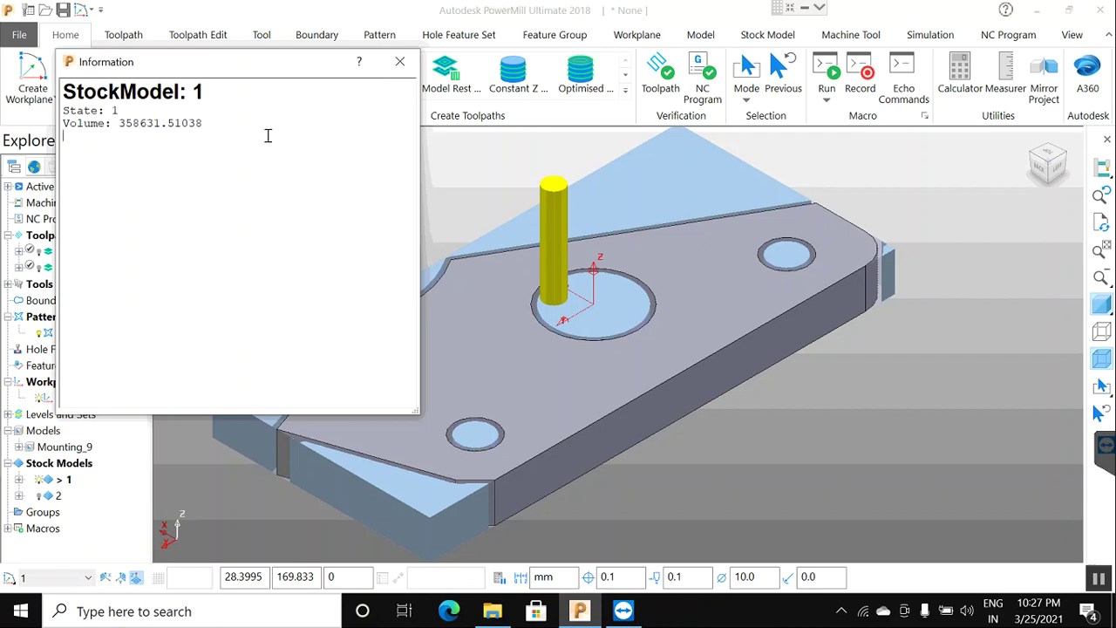
click(398, 62)
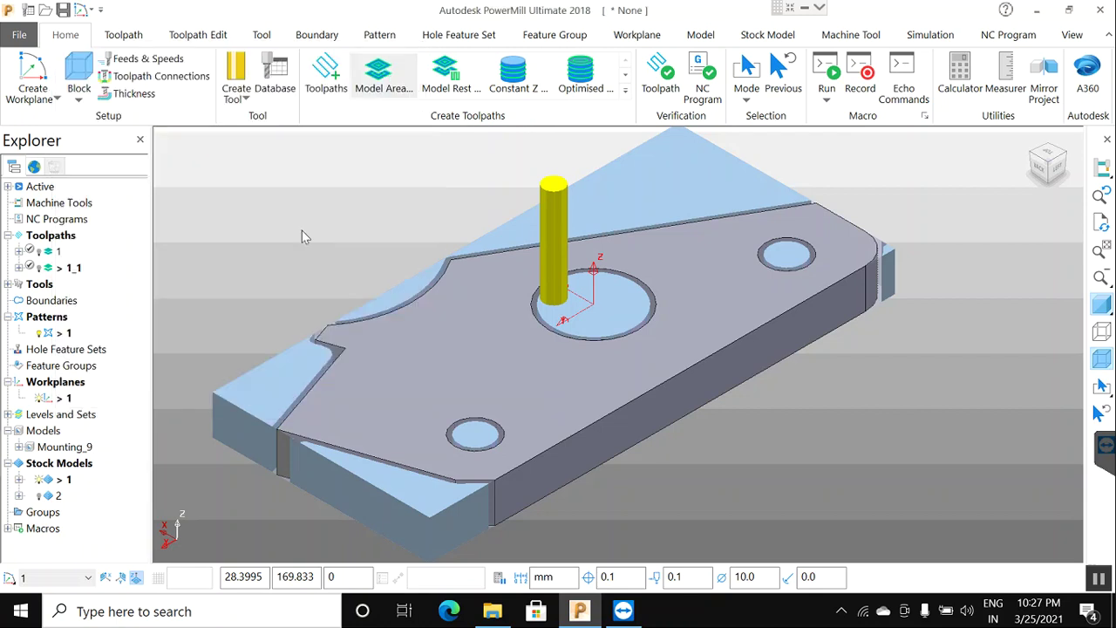
Switch stock model 1 back to showing its rest material and turn off the shaded display of the plate model
right_click(67, 479)
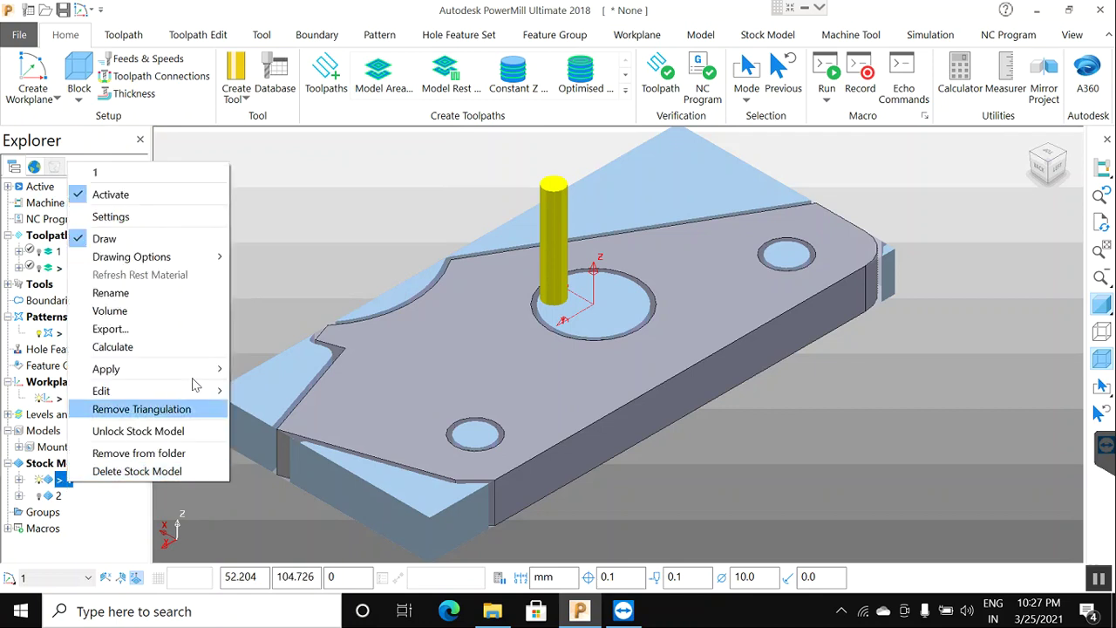
mouse_move(196, 380)
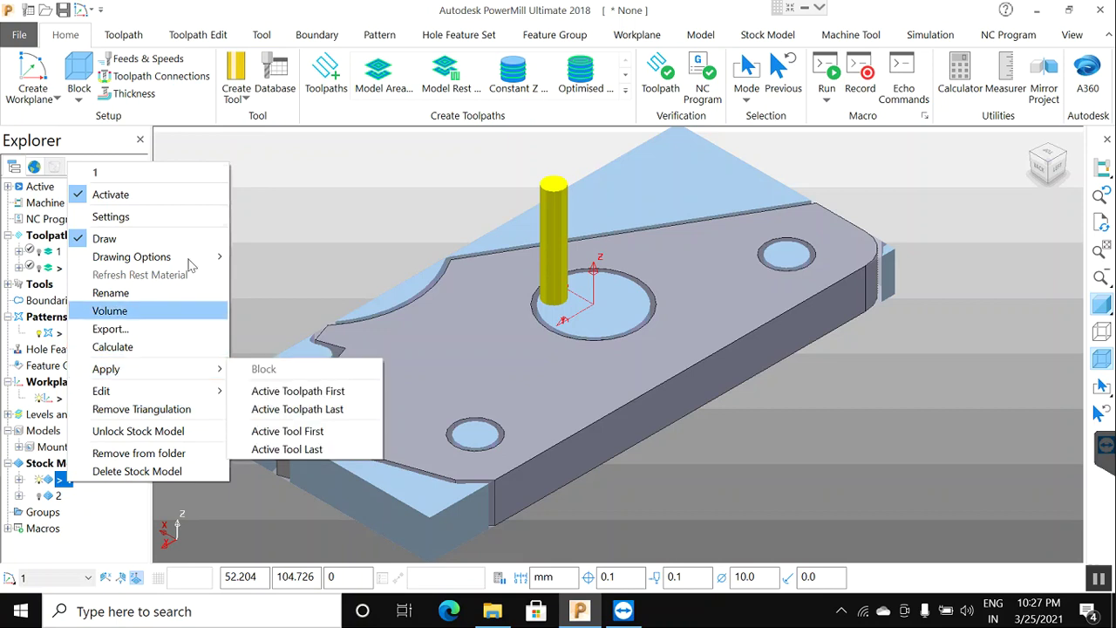
mouse_move(193, 262)
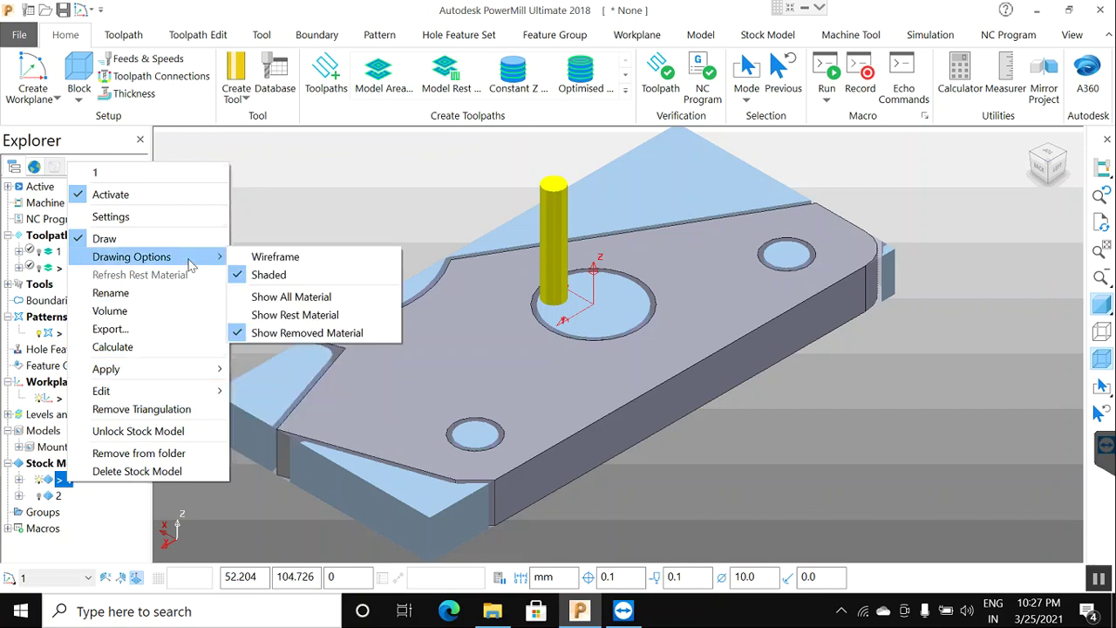
click(297, 315)
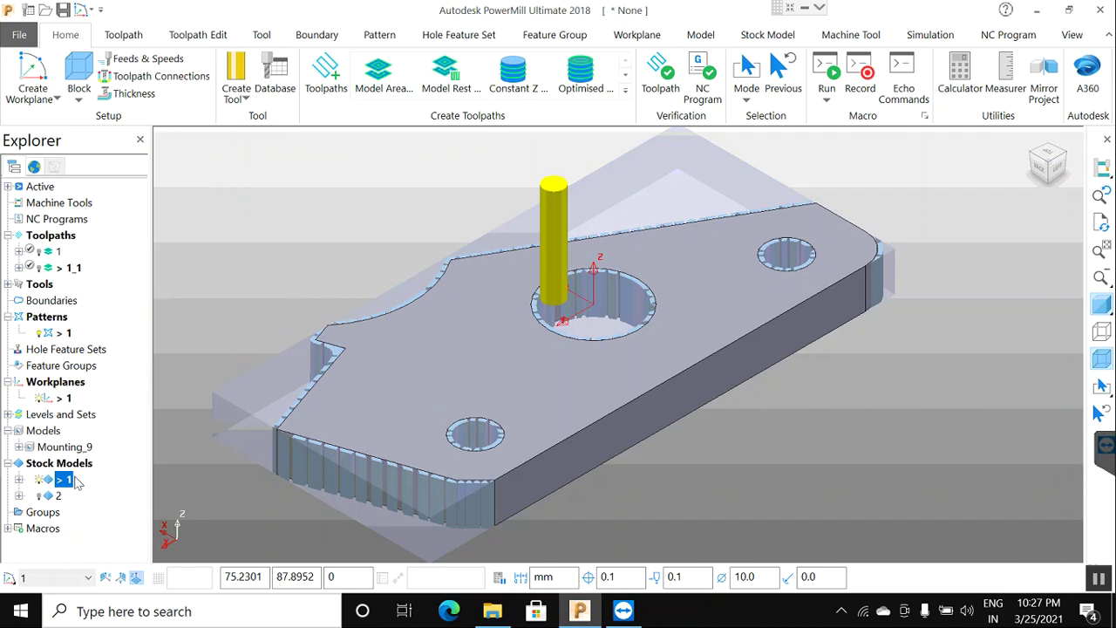
click(1096, 315)
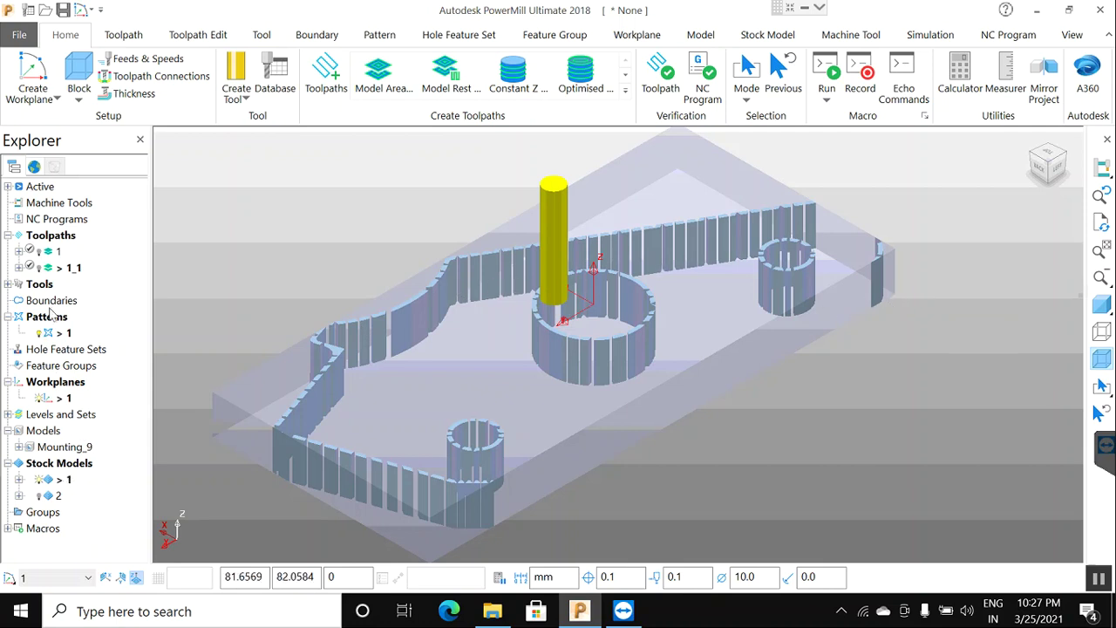
Set the display of stock model 1 to show all material
double_click(55, 267)
double_click(55, 267)
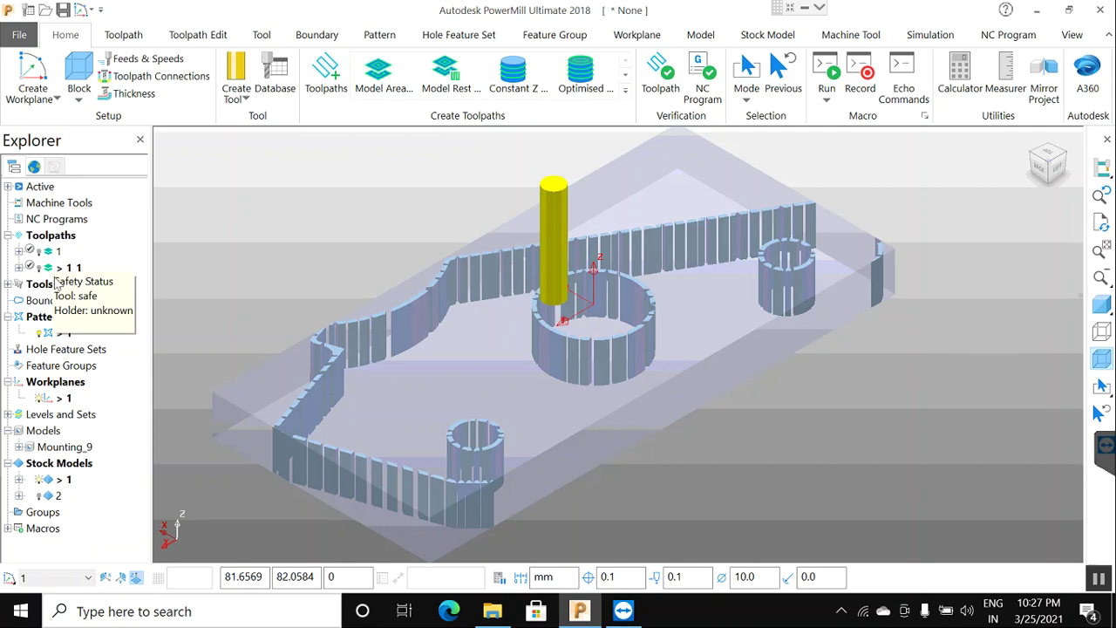
right_click(69, 484)
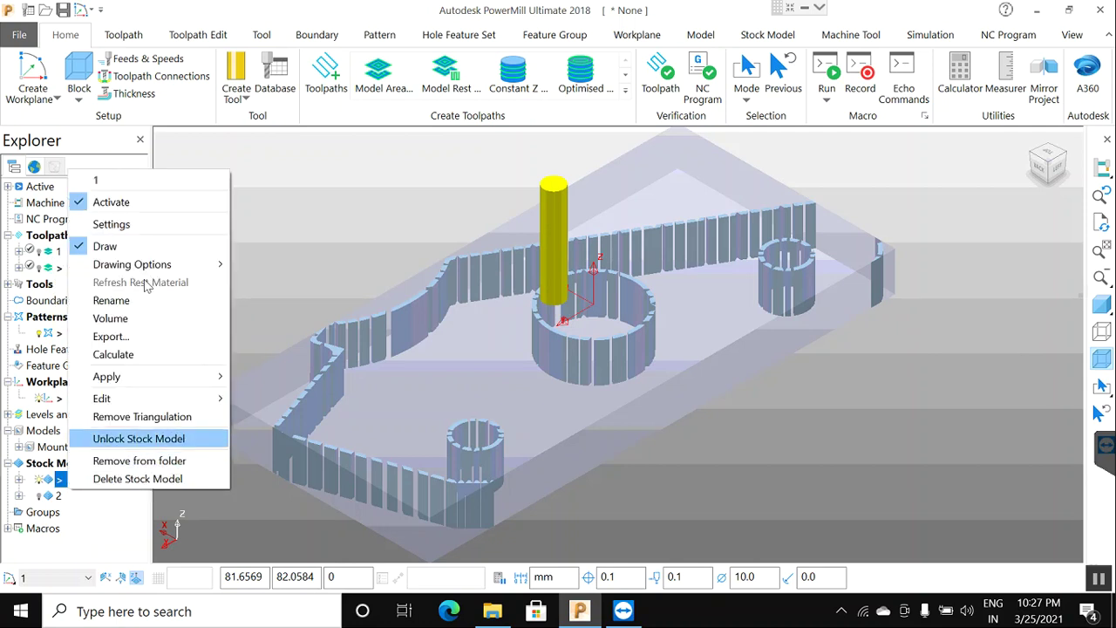
mouse_move(162, 270)
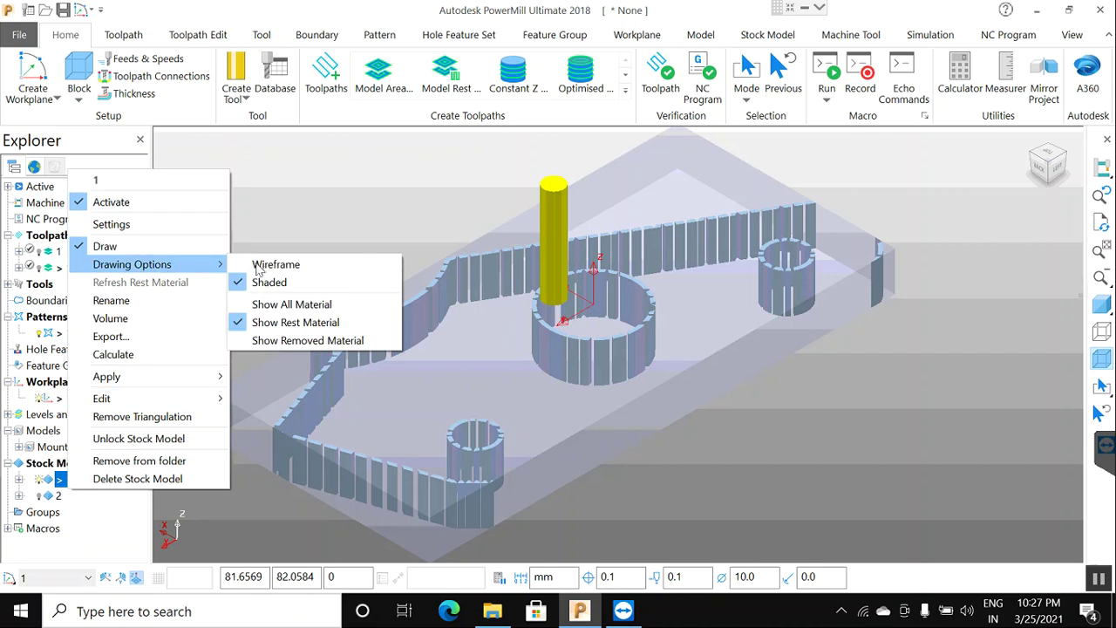
click(282, 306)
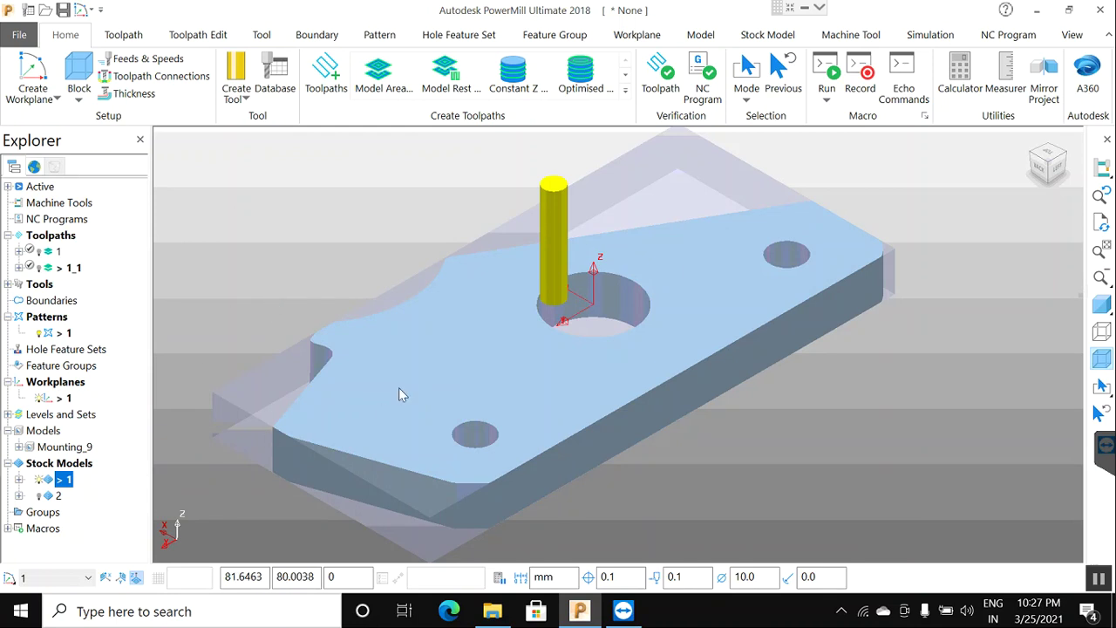
Export stock model 1 to the Models folder as x1 in the Stock Model (*.stkmd) format
right_click(62, 482)
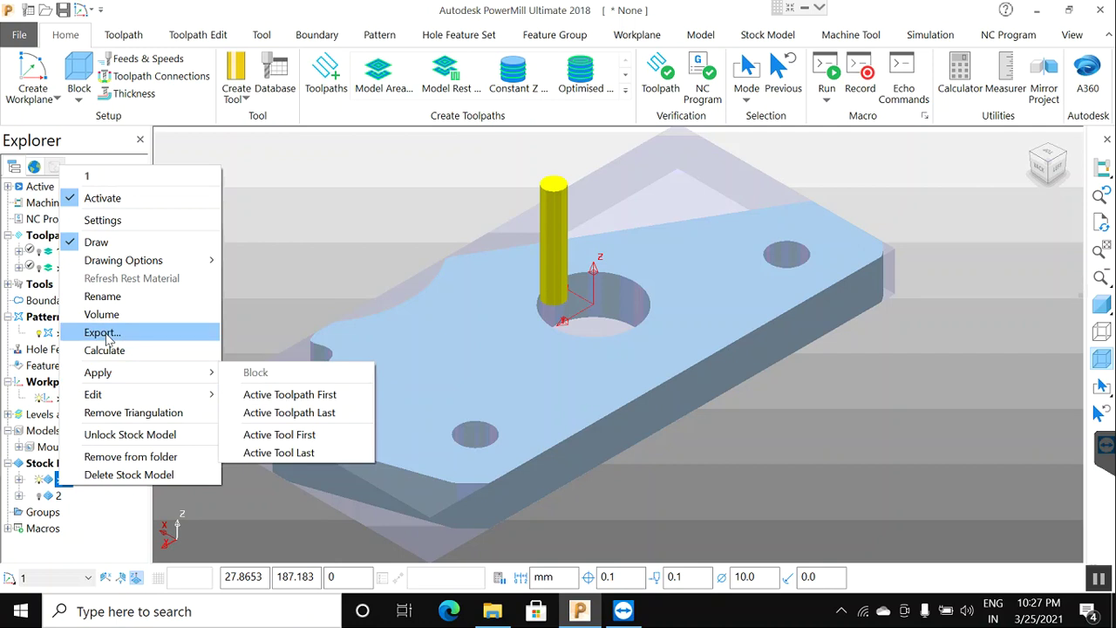
click(105, 334)
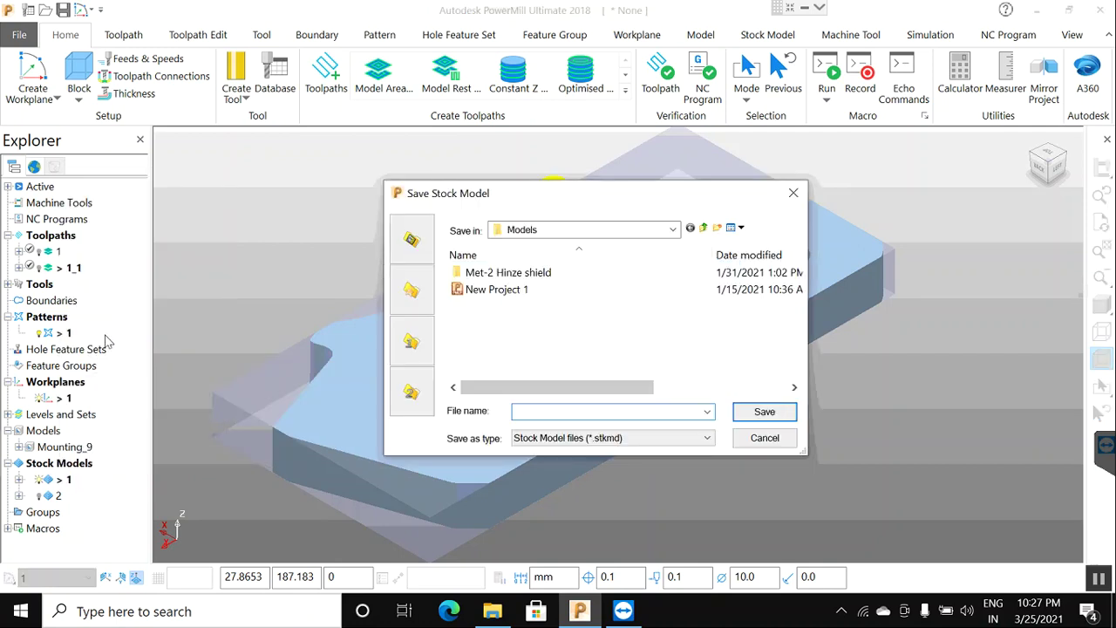
click(583, 439)
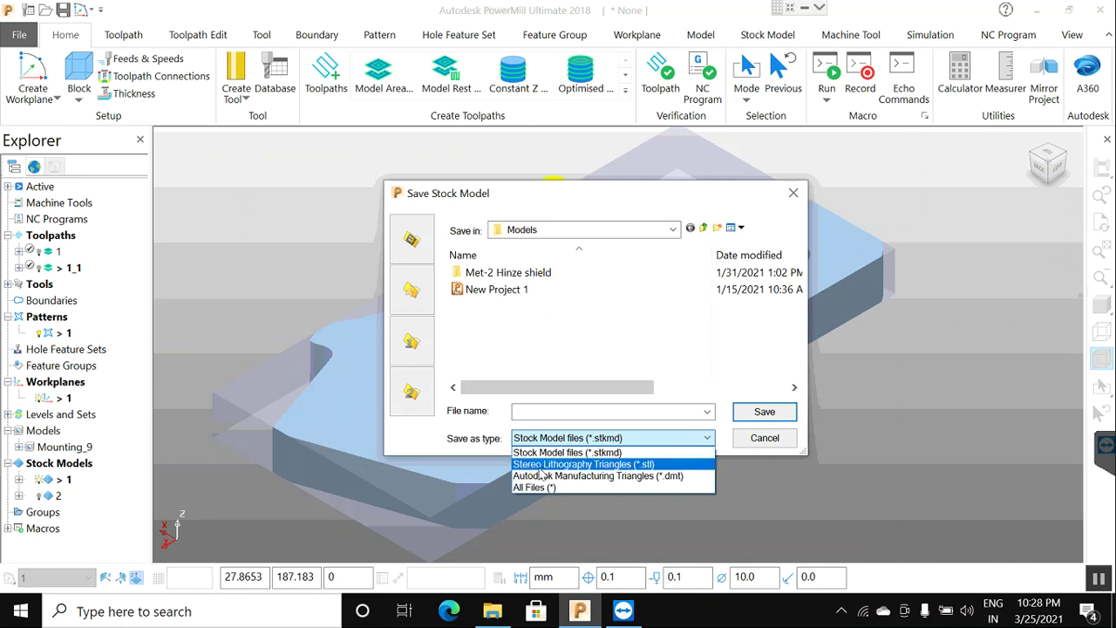
click(537, 419)
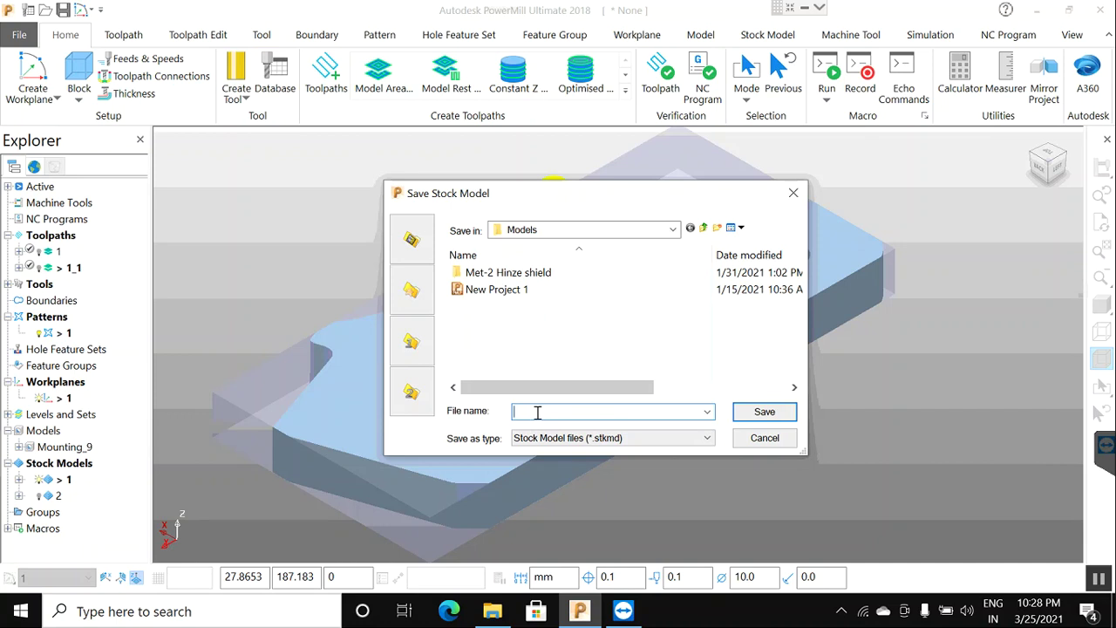
text(1)
click(755, 420)
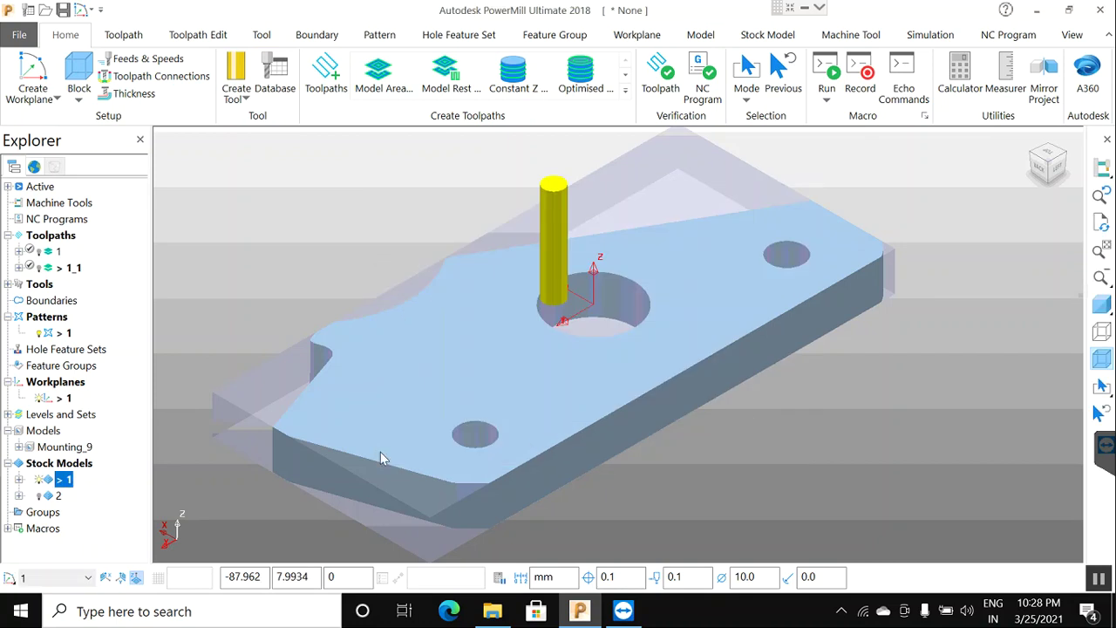
Export stock model 1 again as x2 in the Stereo Lithography Triangles (*.stl) format
right_click(72, 483)
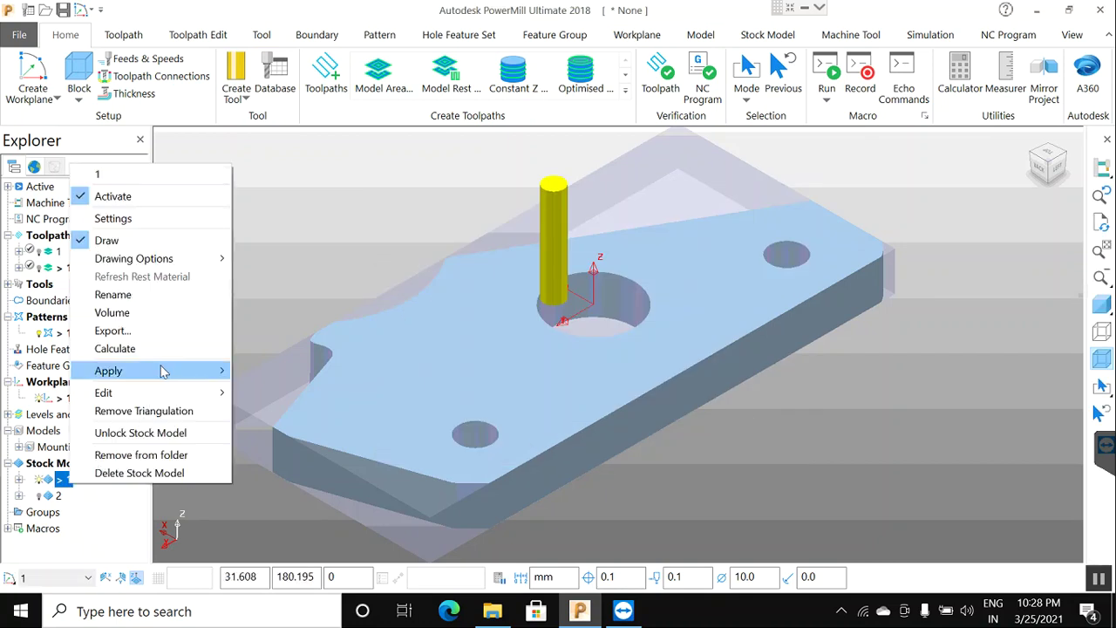
mouse_move(163, 373)
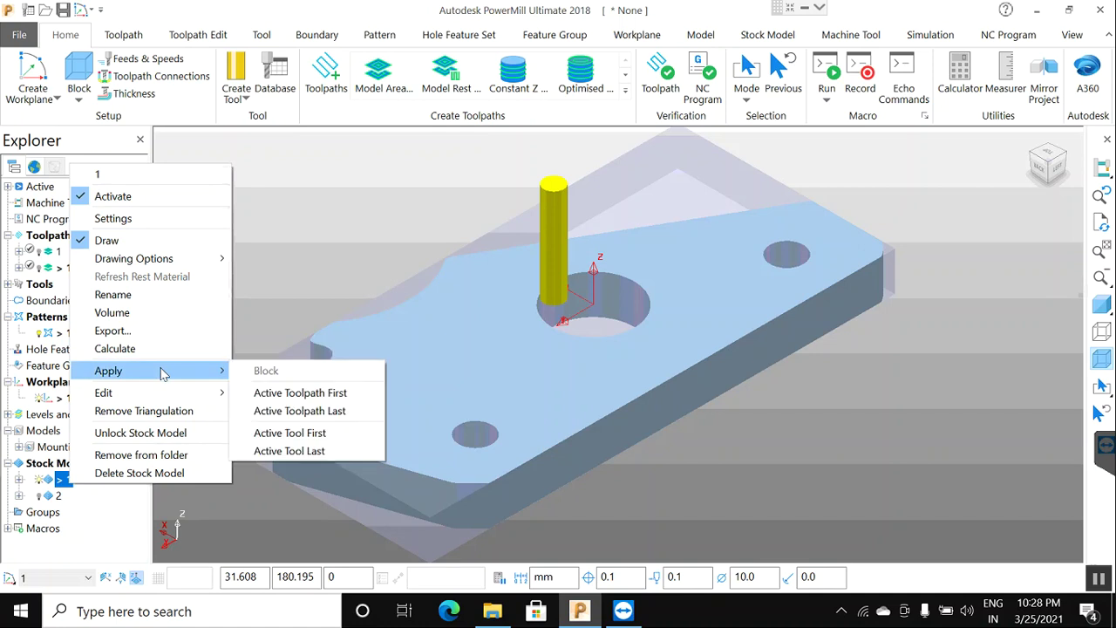
click(127, 335)
click(682, 439)
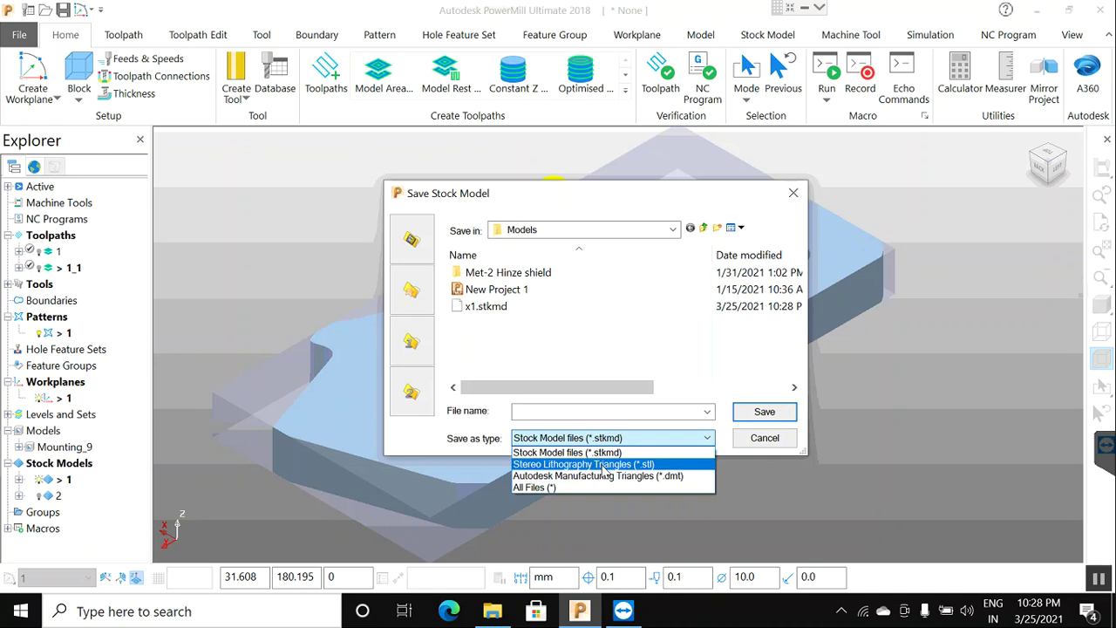
click(603, 464)
click(553, 413)
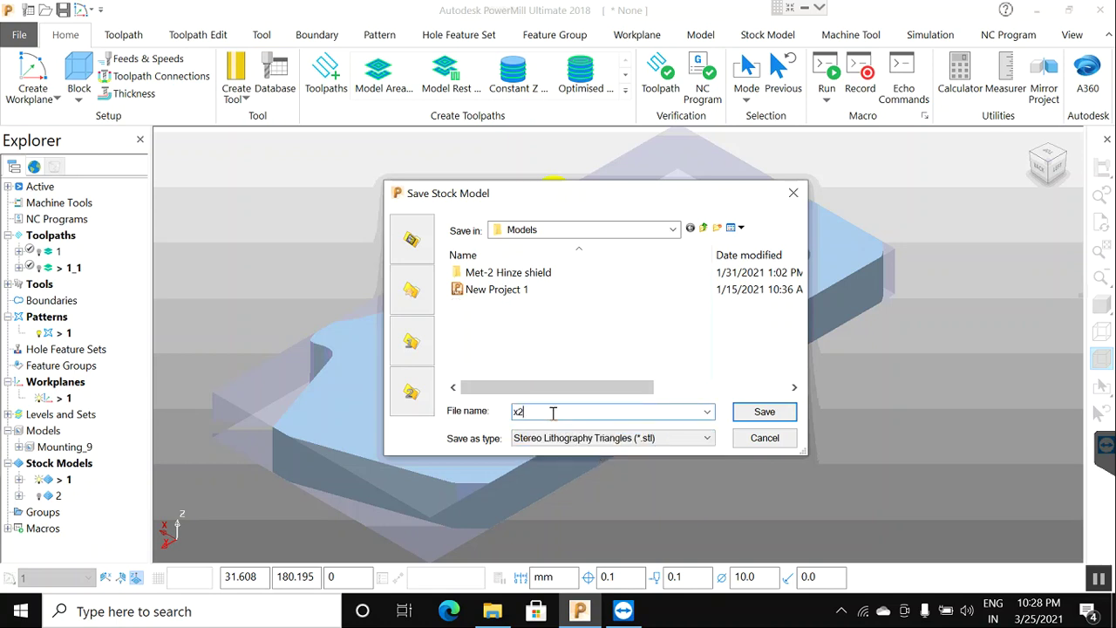
click(788, 413)
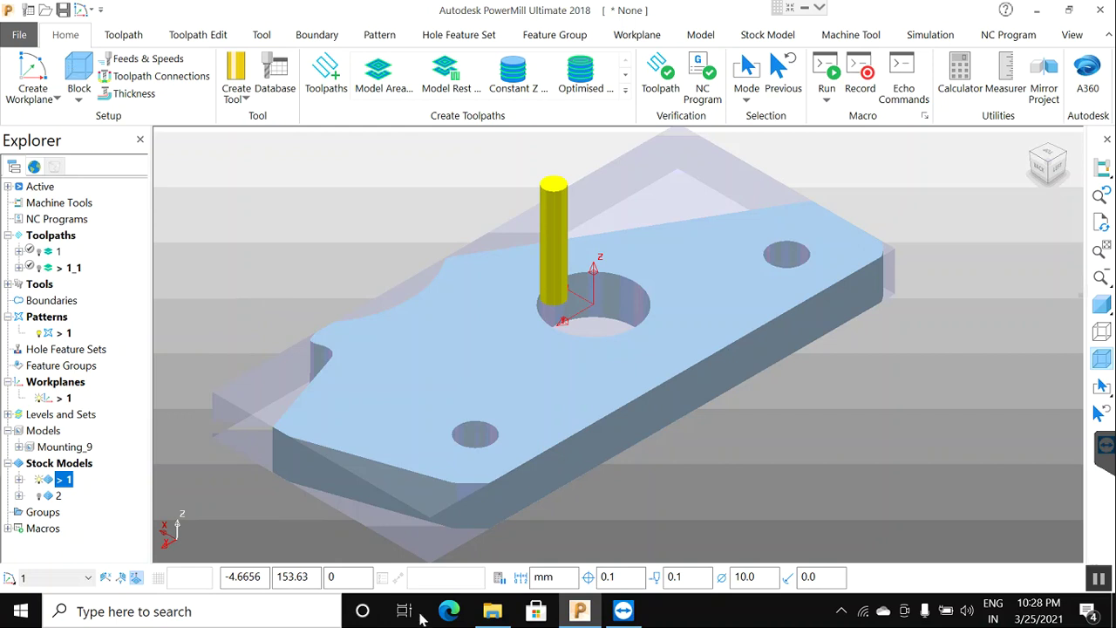
Open the block definition to examine its type and limits
click(63, 485)
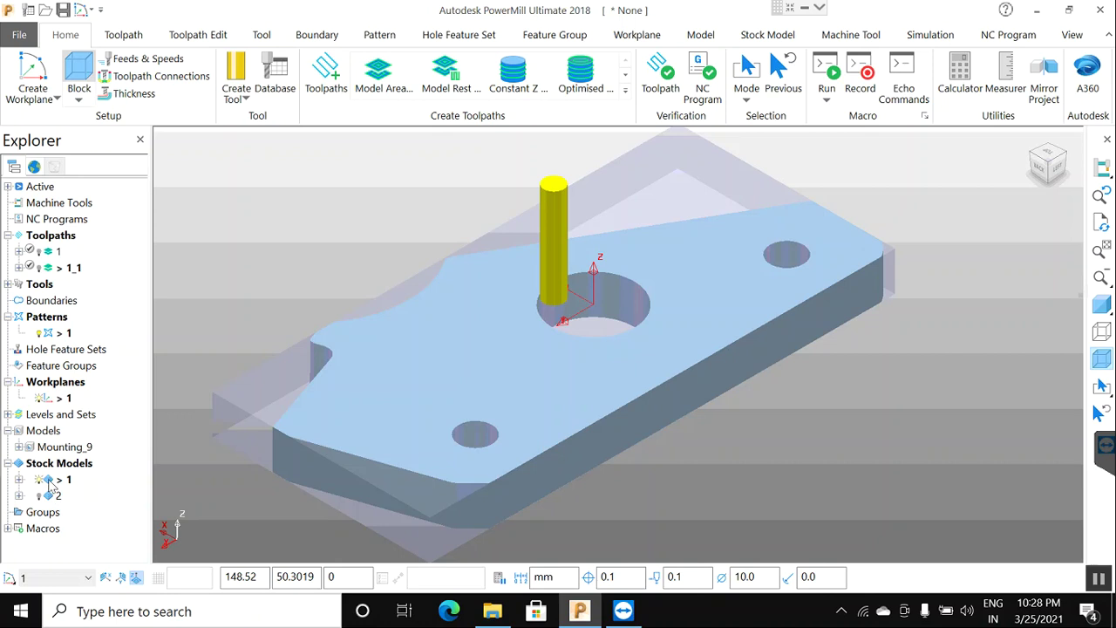
double_click(67, 481)
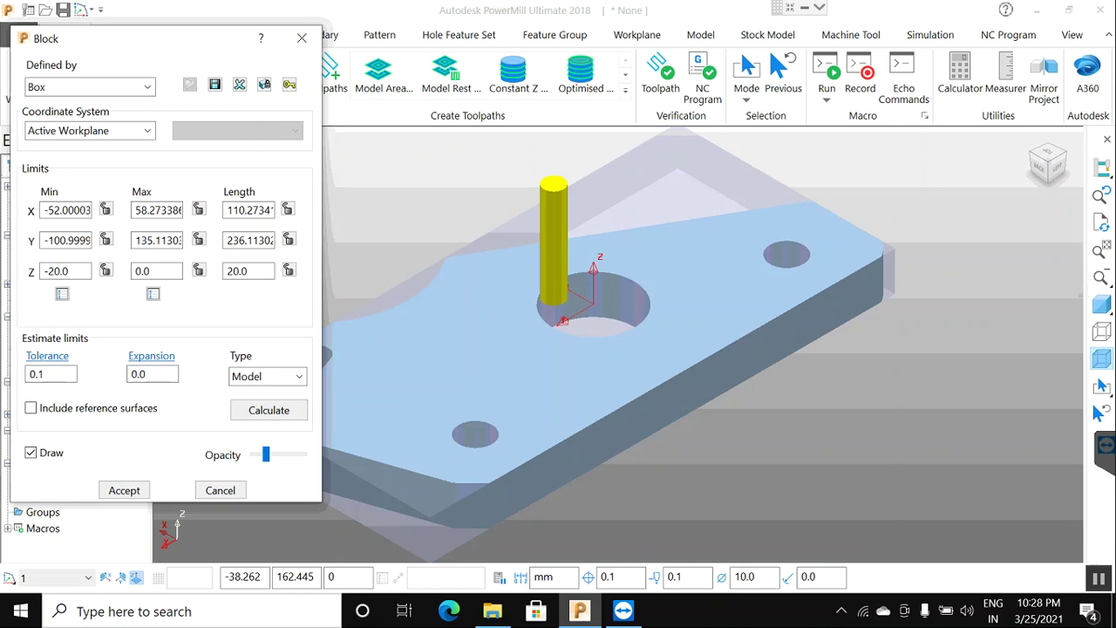
click(1097, 593)
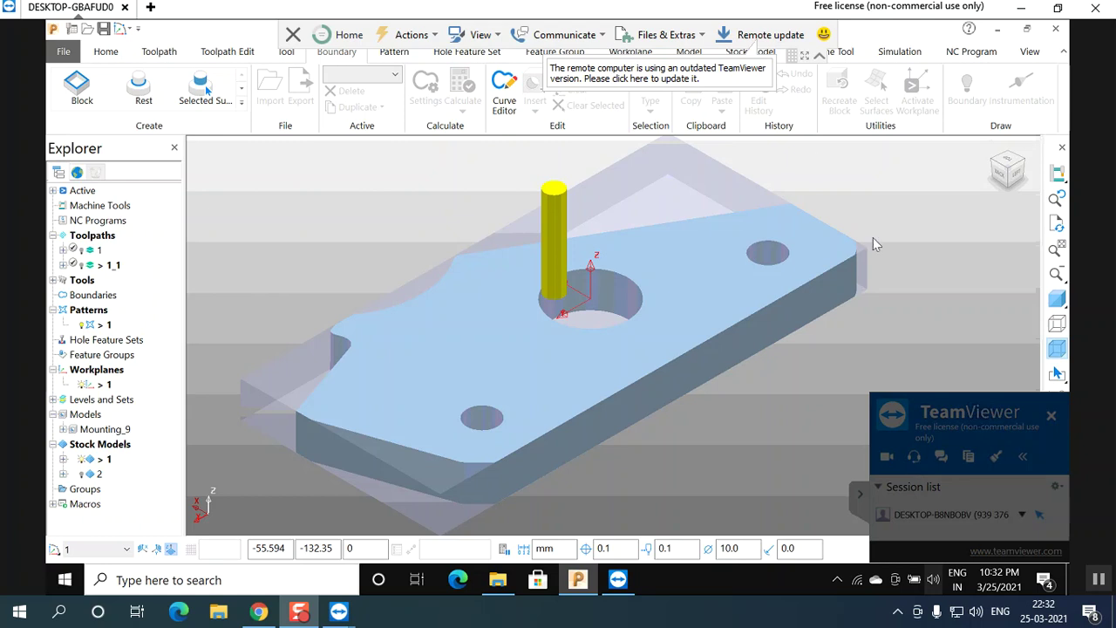
Delete stock models 1 and 2, and display the Mounting_9 model shaded
click(804, 55)
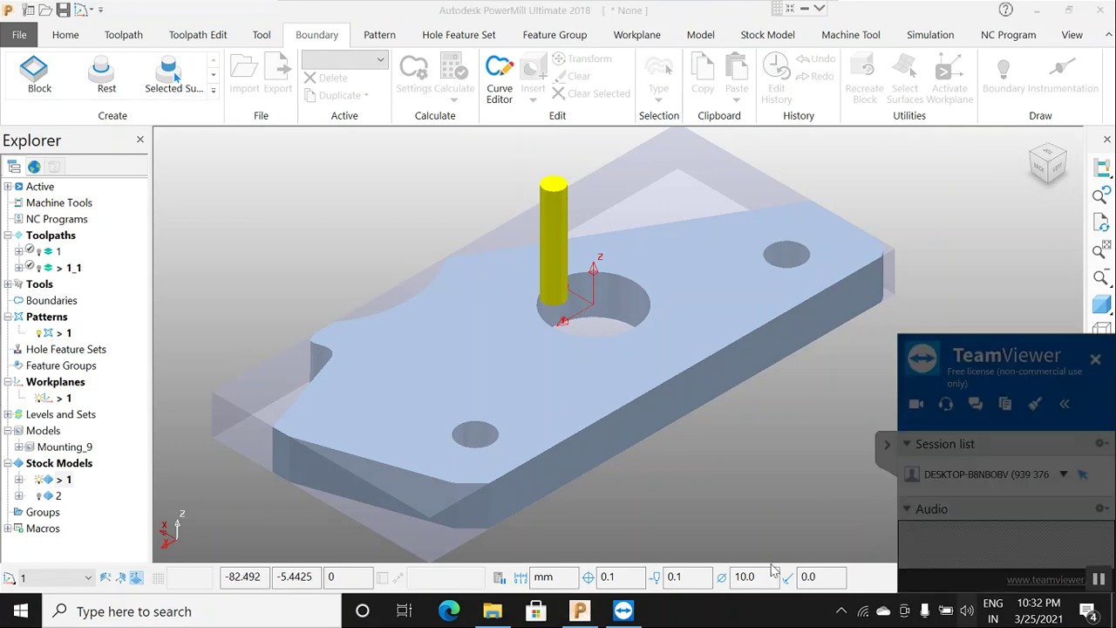
click(64, 480)
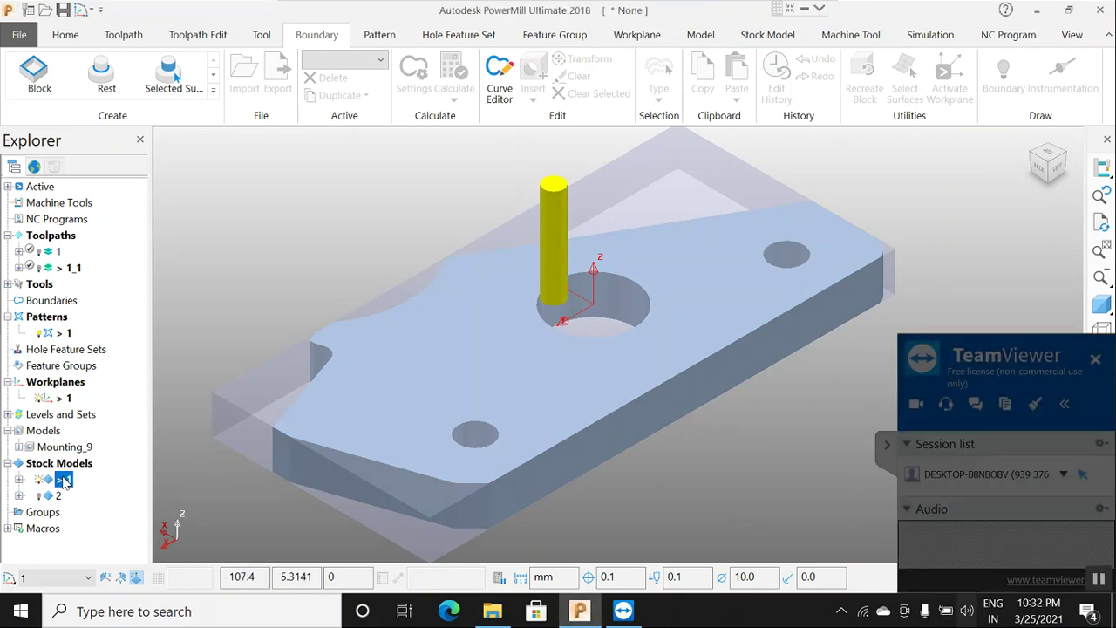
right_click(63, 480)
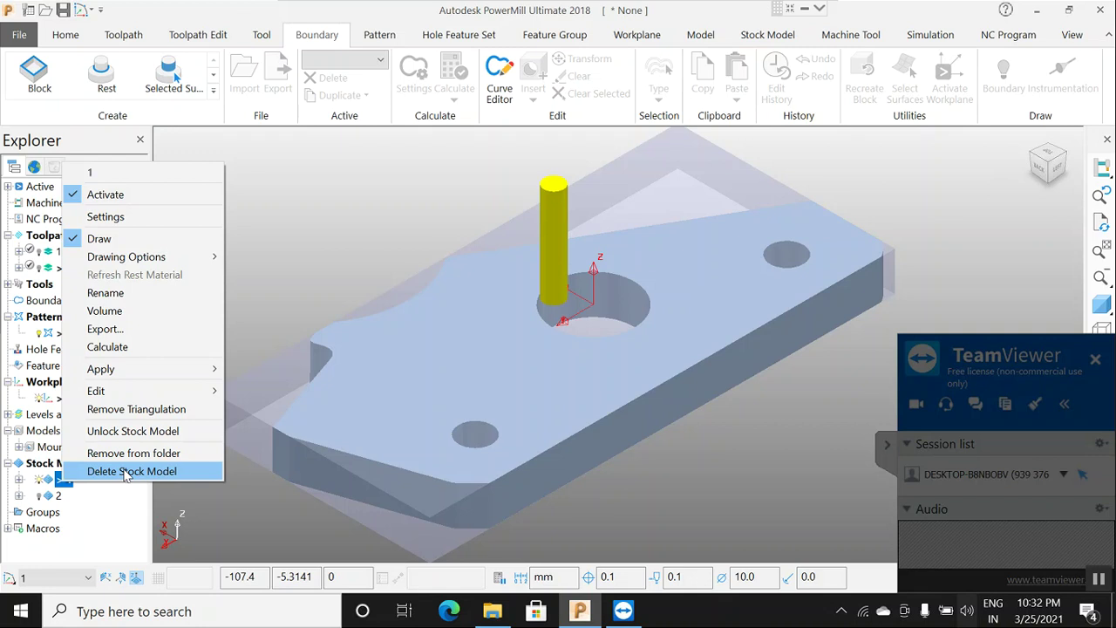
click(126, 471)
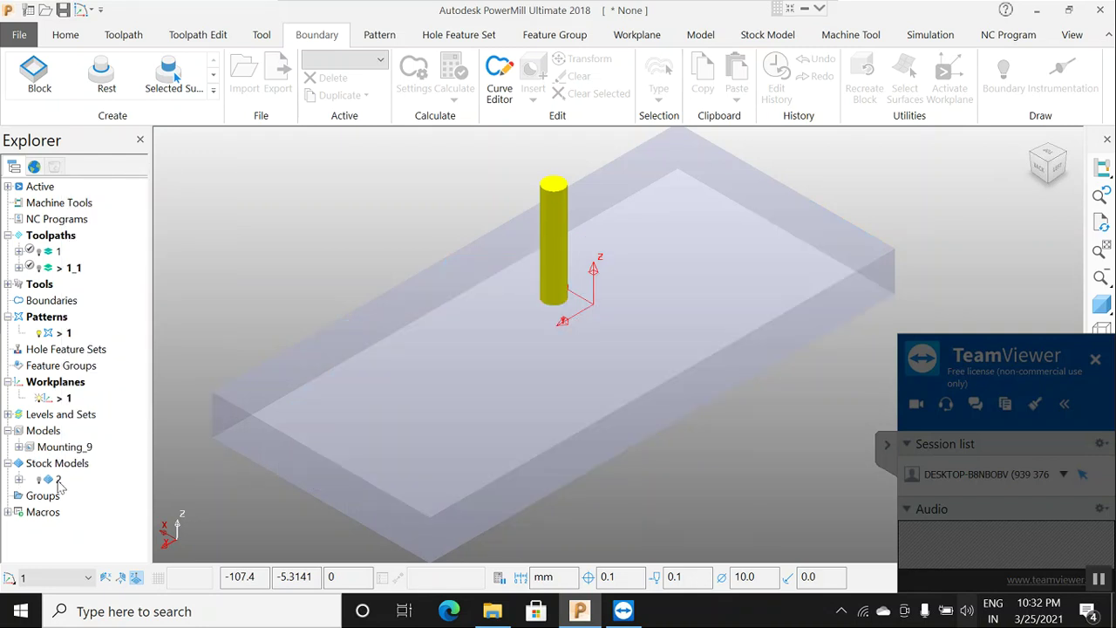
right_click(57, 480)
click(91, 476)
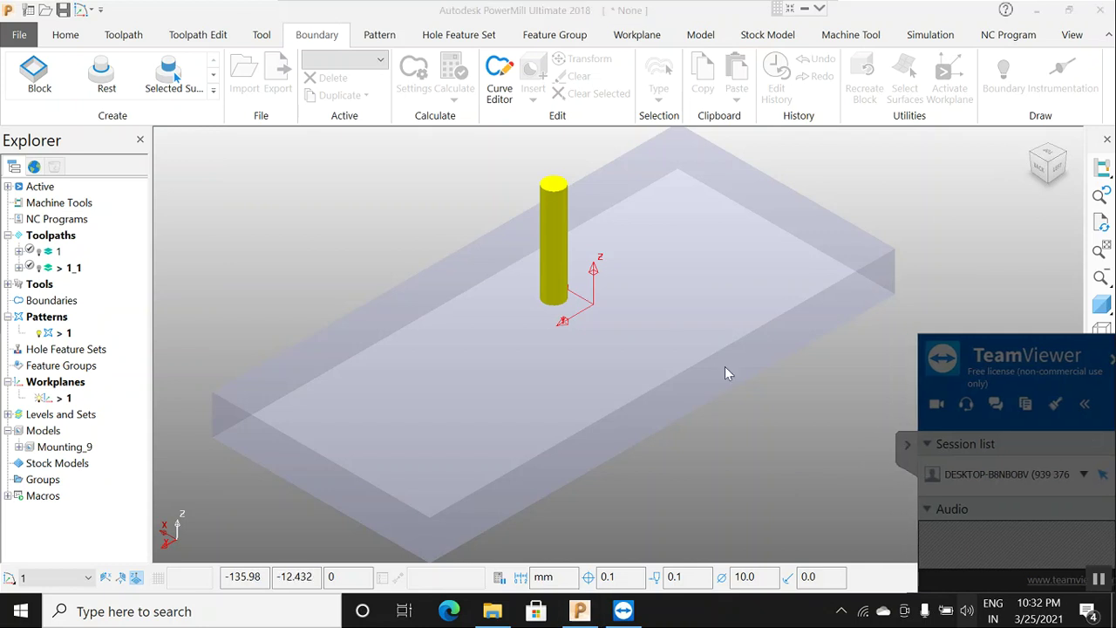
click(1101, 305)
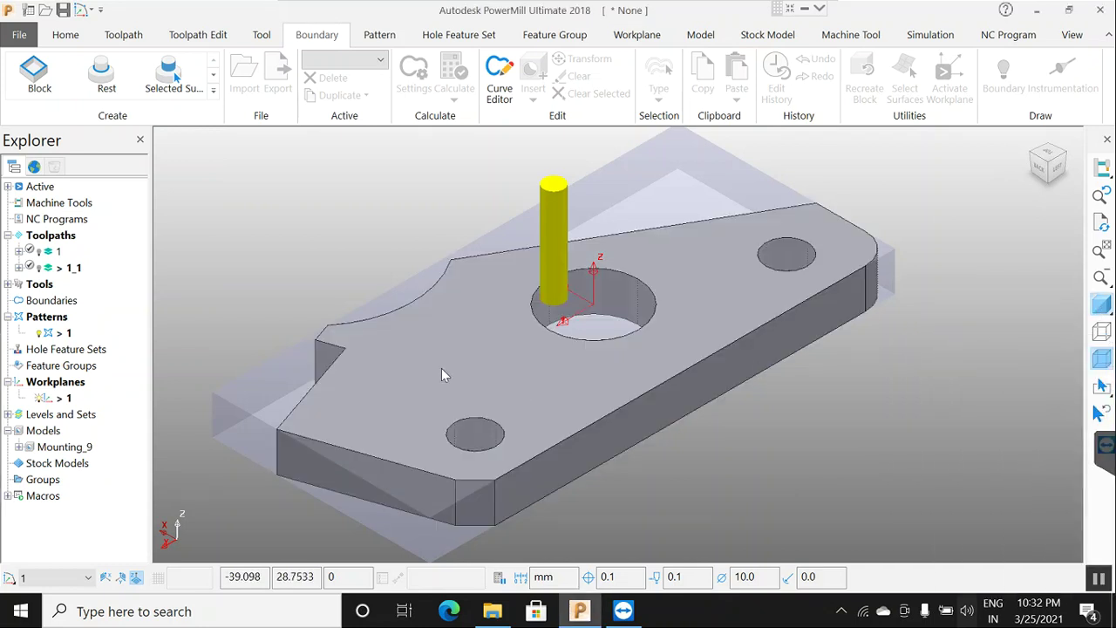
Open the block definition and define the block by Triangles with the Active Workplane coordinate system
click(65, 36)
click(78, 77)
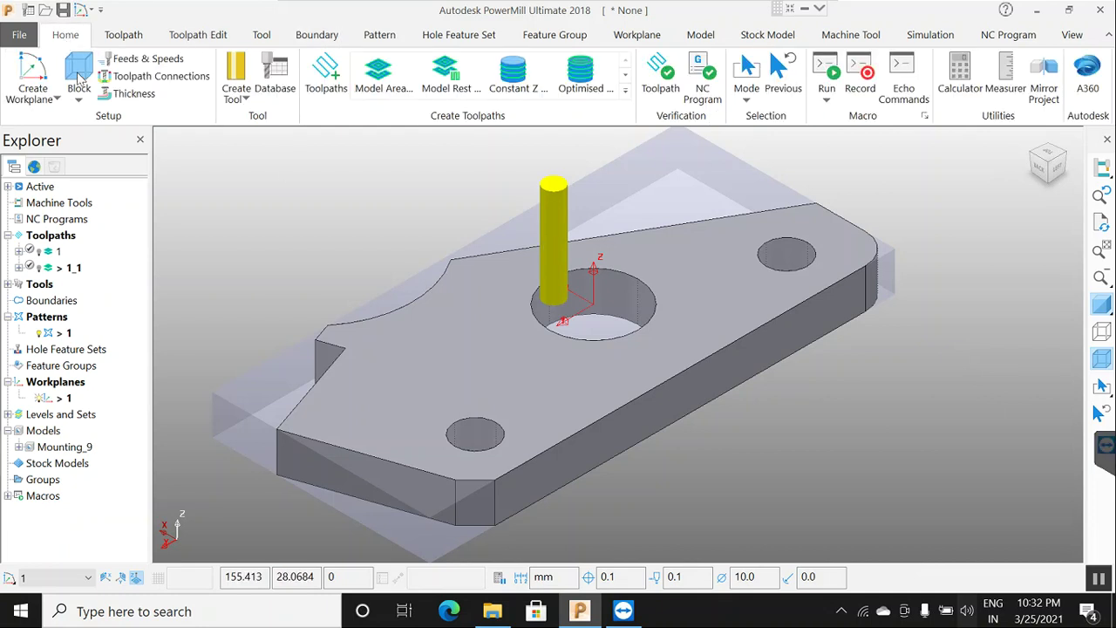
click(107, 87)
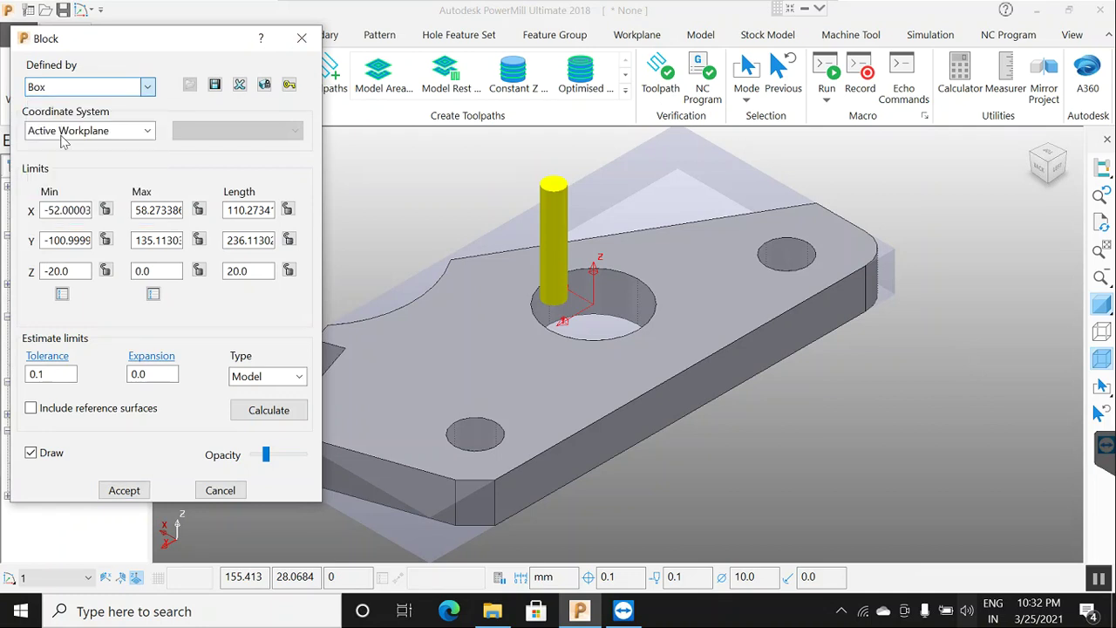
click(62, 137)
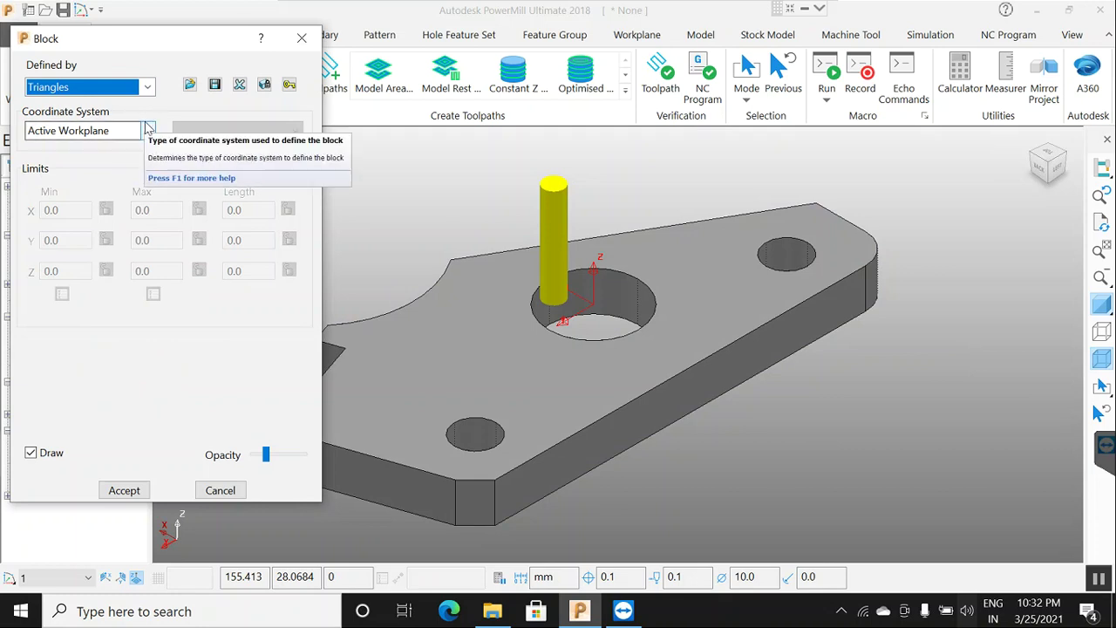
click(147, 129)
click(148, 128)
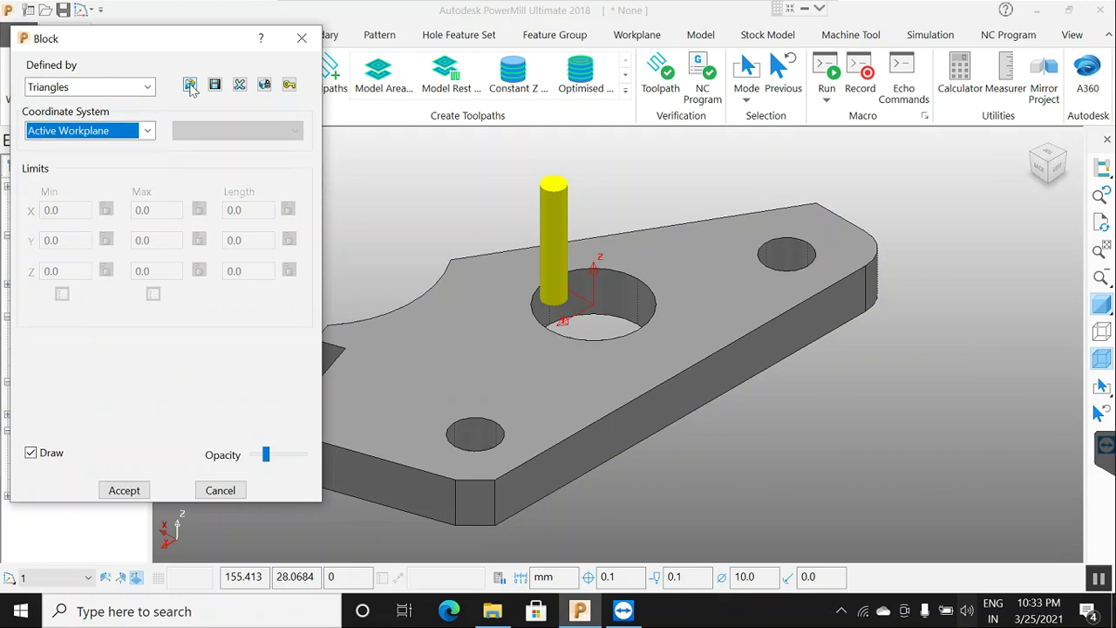
Load the exported x2 triangle file from the Models folder as the block and accept it
click(188, 85)
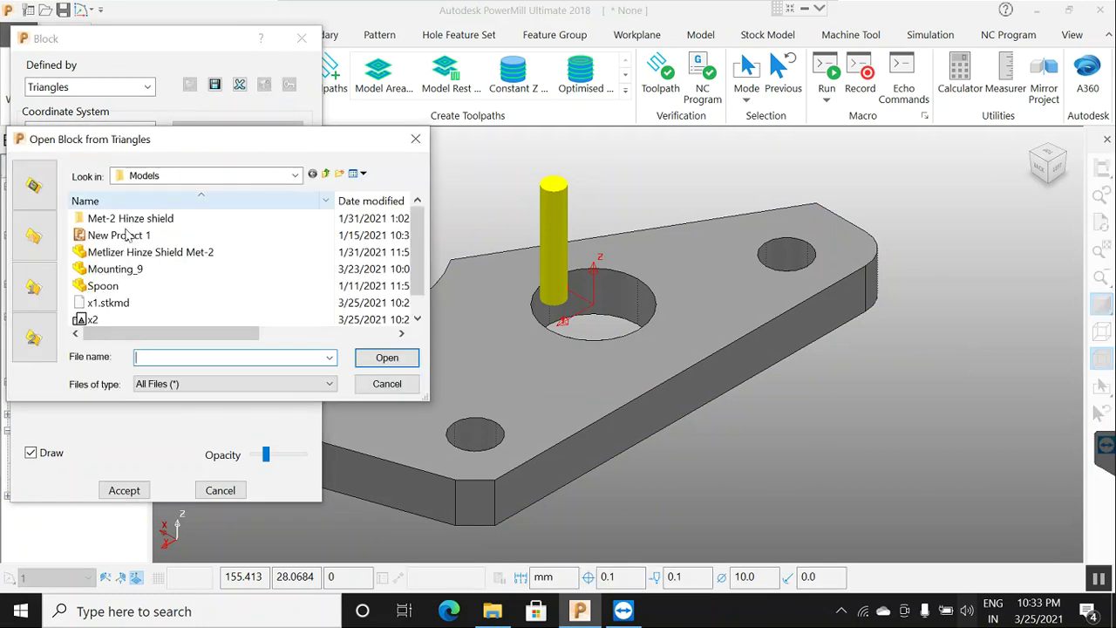
click(122, 307)
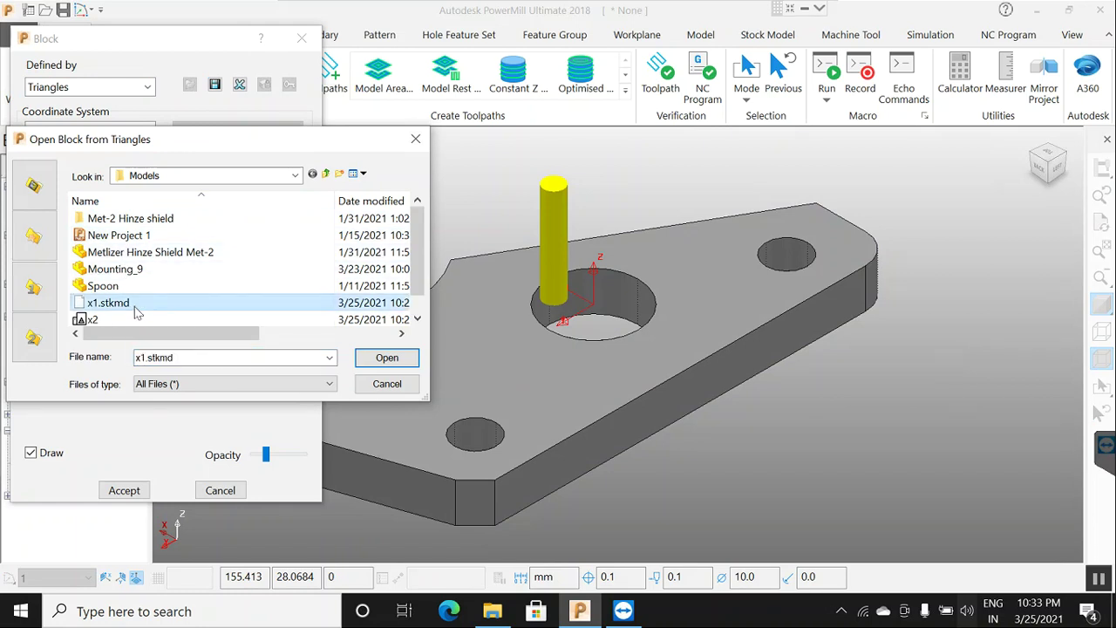
scroll(141, 316, down, 1)
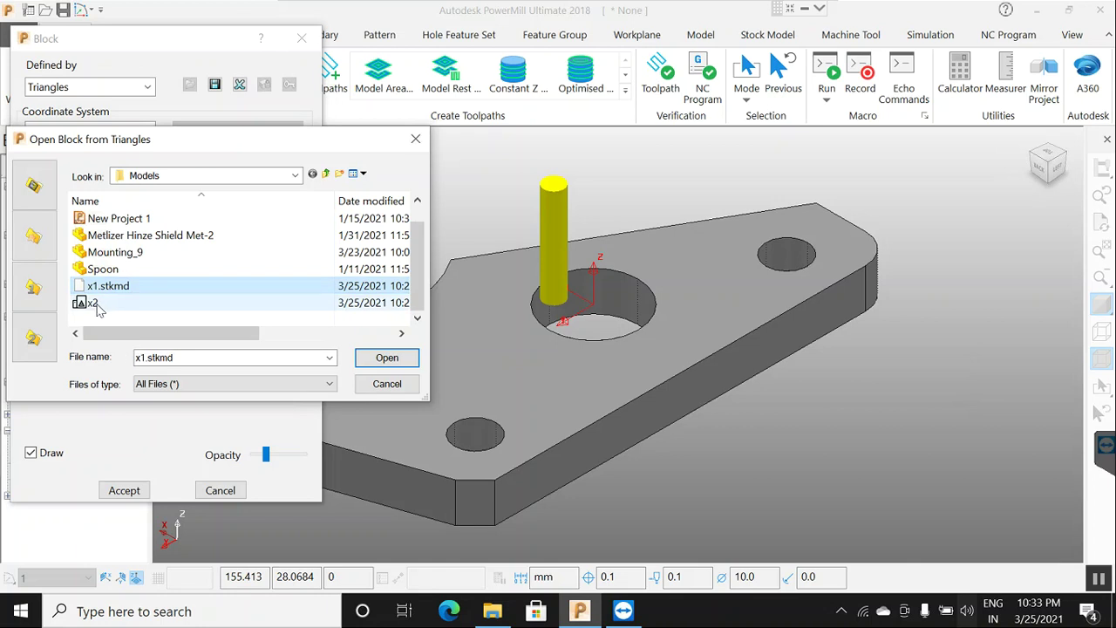
click(98, 303)
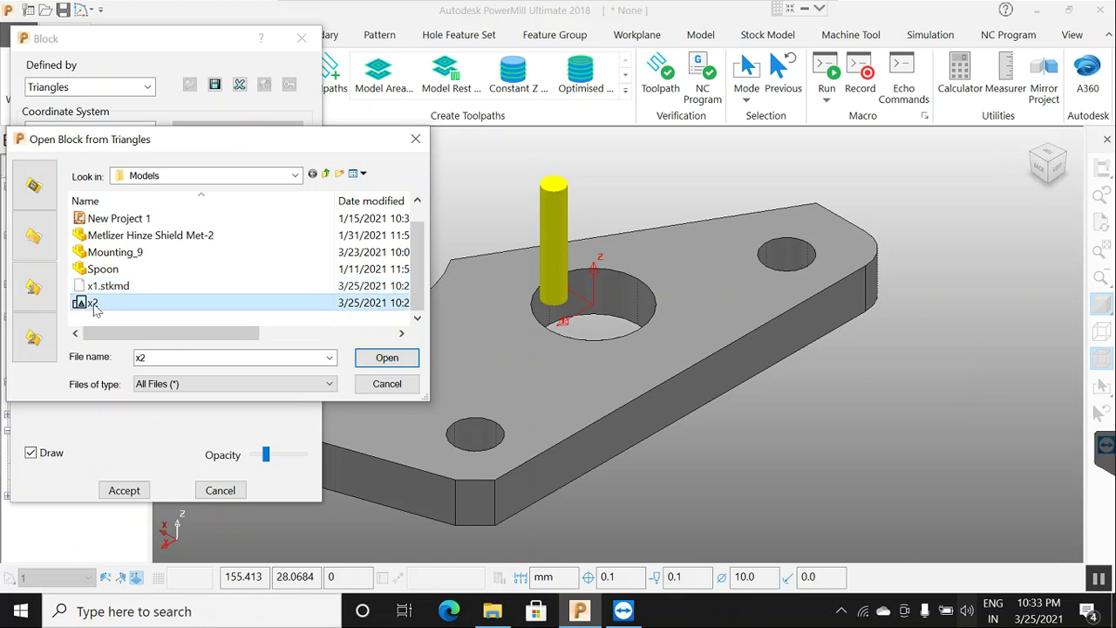
click(379, 358)
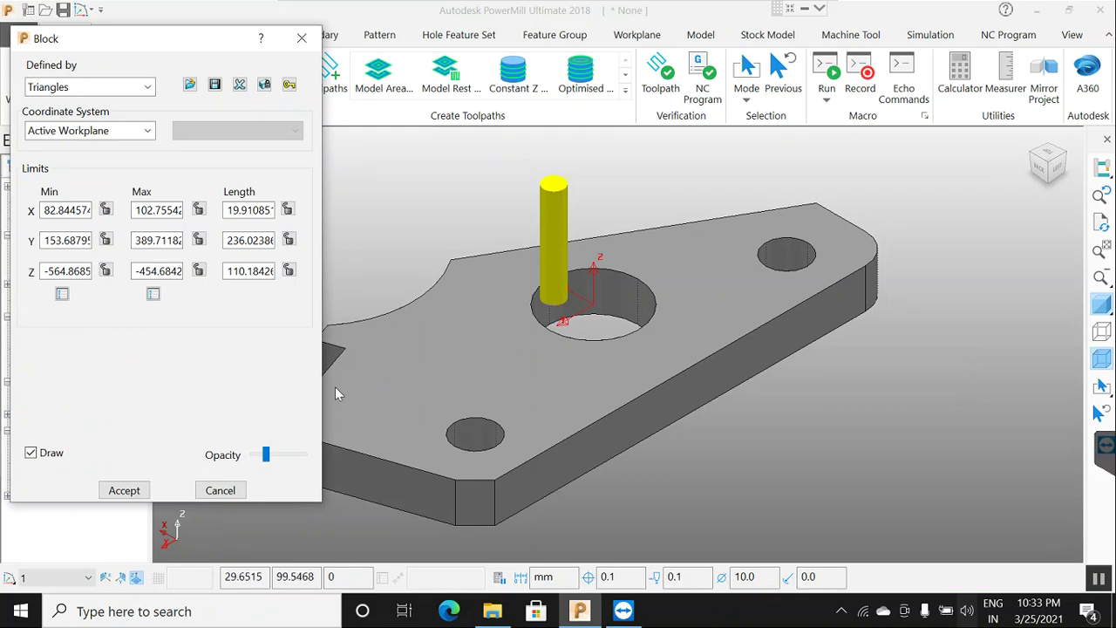
click(140, 491)
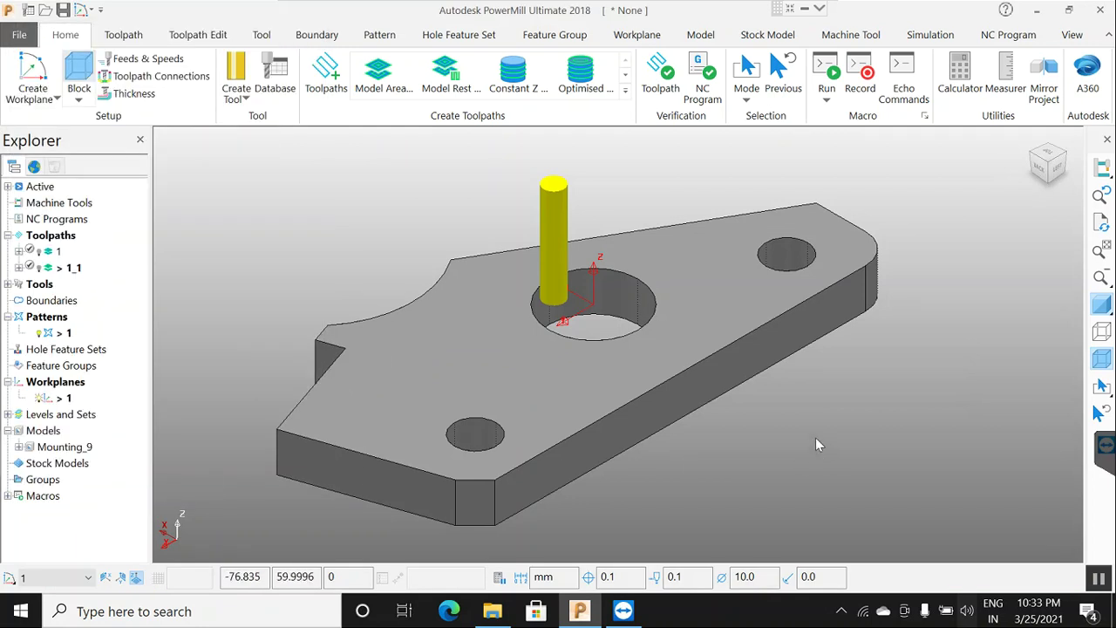
Set the block's coordinate system to Named Workplane with <None> selected and accept the block
click(80, 100)
click(96, 126)
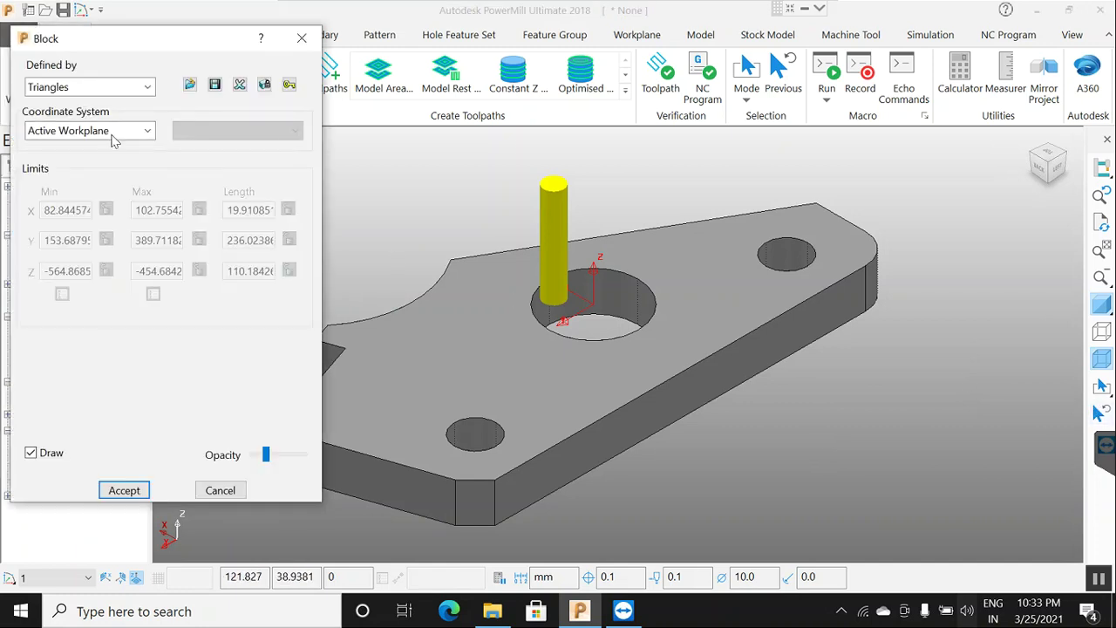
click(101, 131)
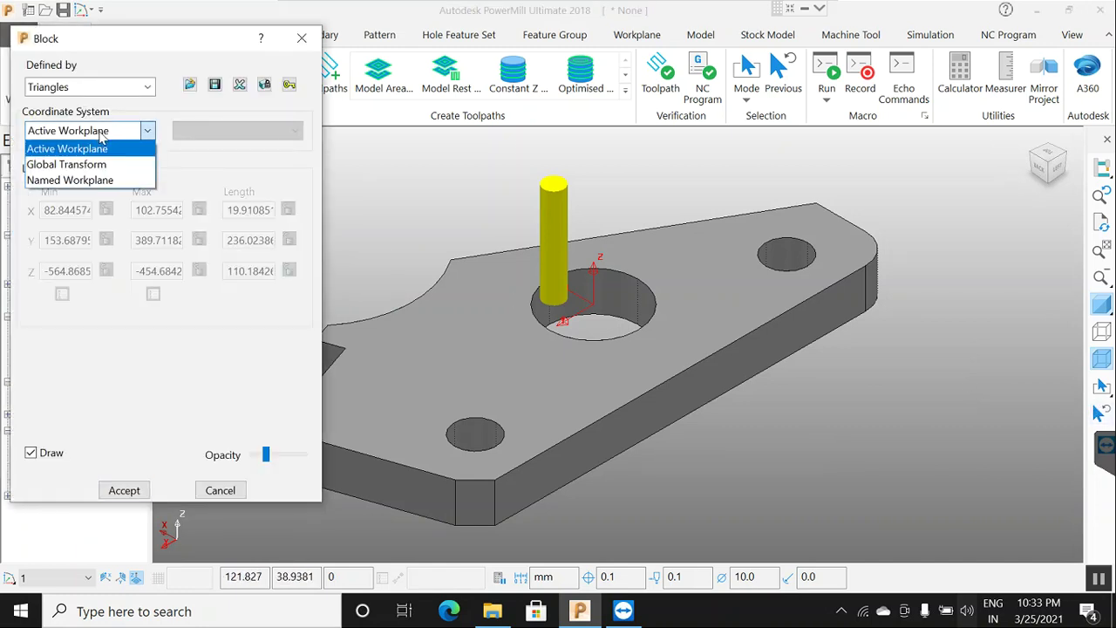
click(87, 180)
click(247, 132)
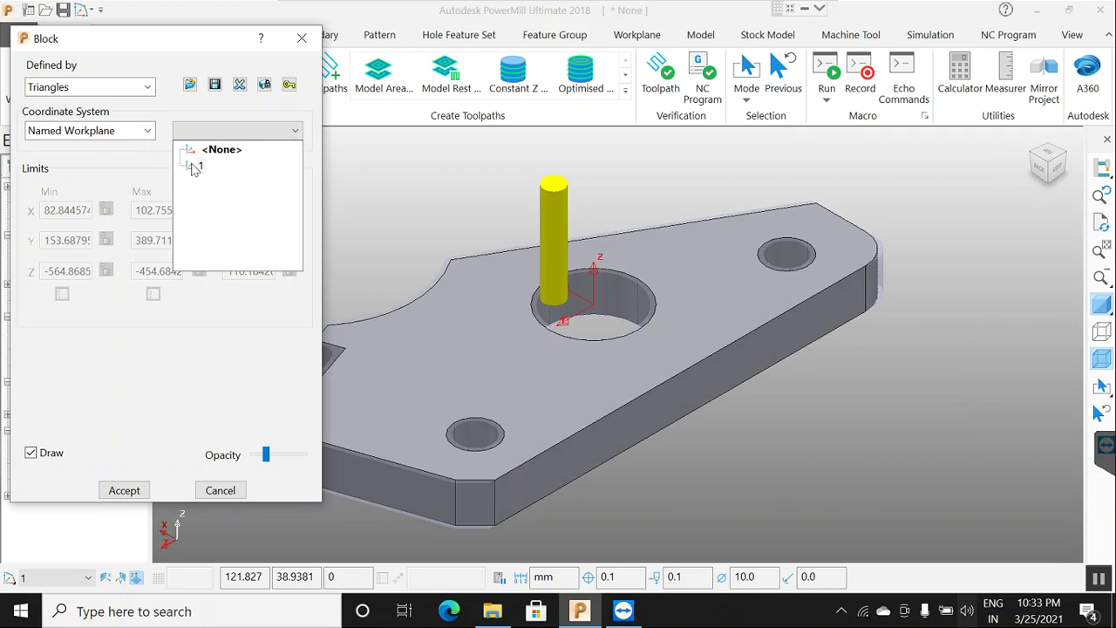
click(195, 166)
click(237, 133)
click(225, 153)
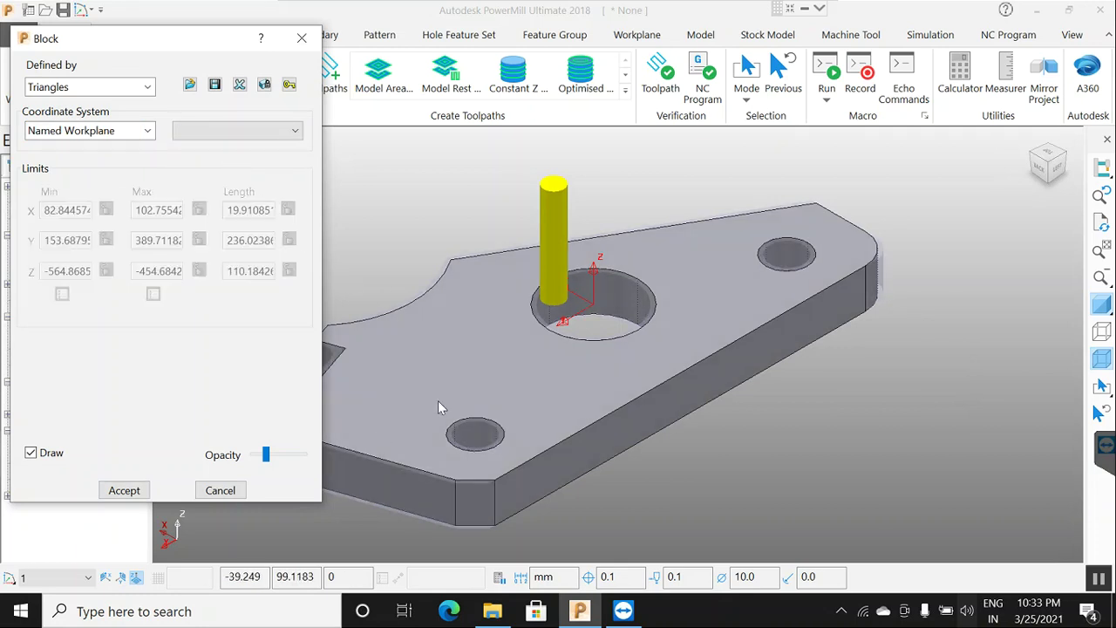
click(131, 492)
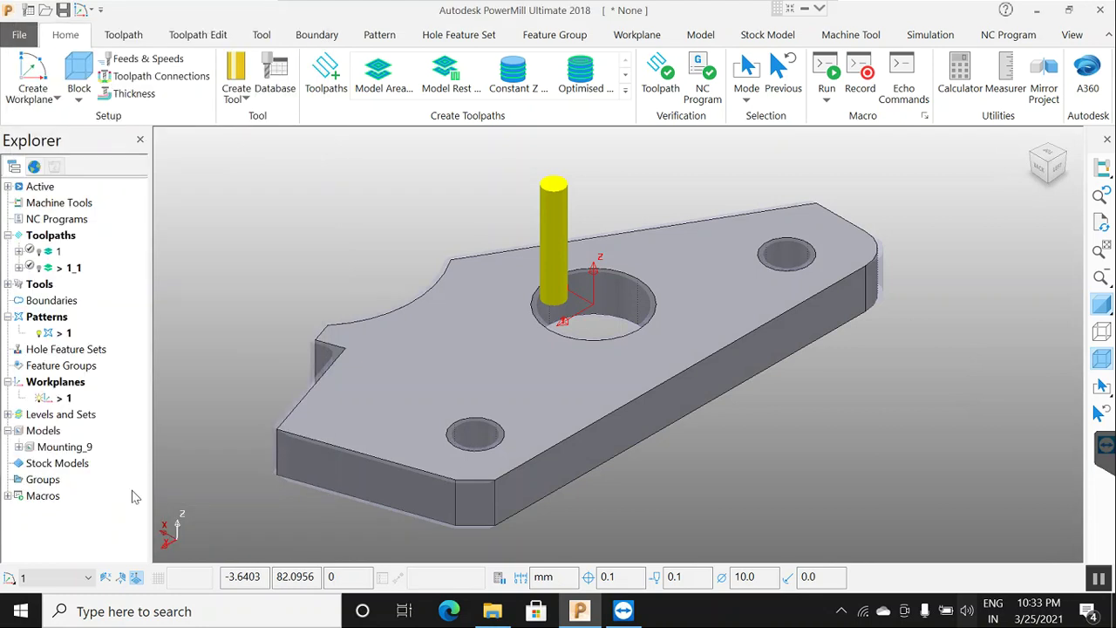
Examine how the imported block fits around the plate's notch, holes and outer edges
double_click(58, 399)
scroll(361, 350, up, 2)
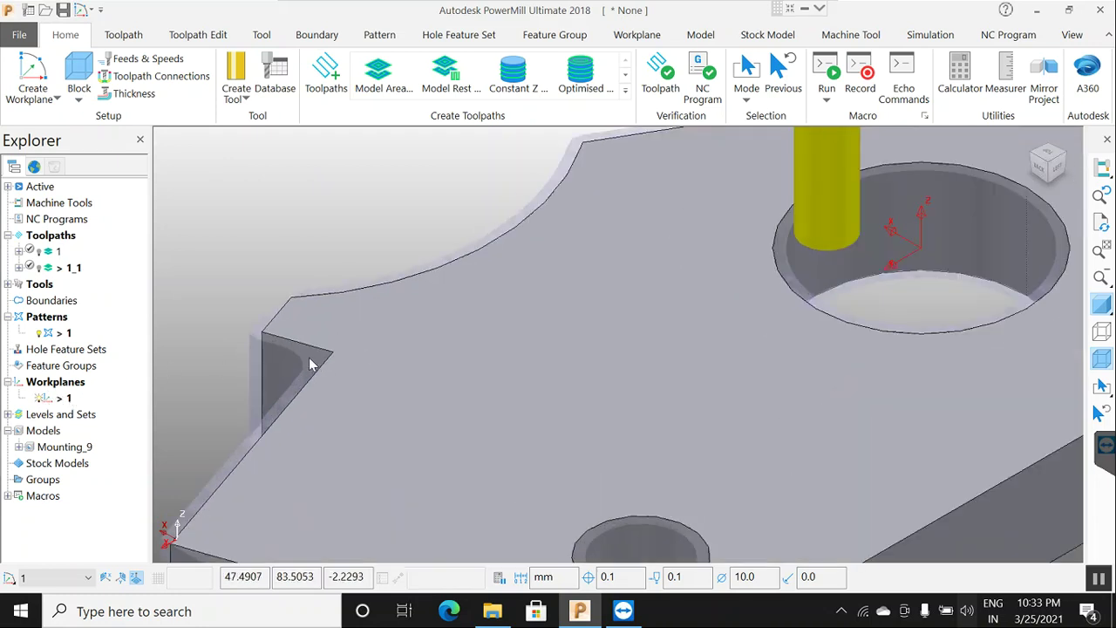
scroll(314, 366, up, 1)
mouse_move(309, 364)
middle_down()
mouse_move(323, 397)
mouse_move(389, 376)
middle_up()
scroll(384, 309, down, 3)
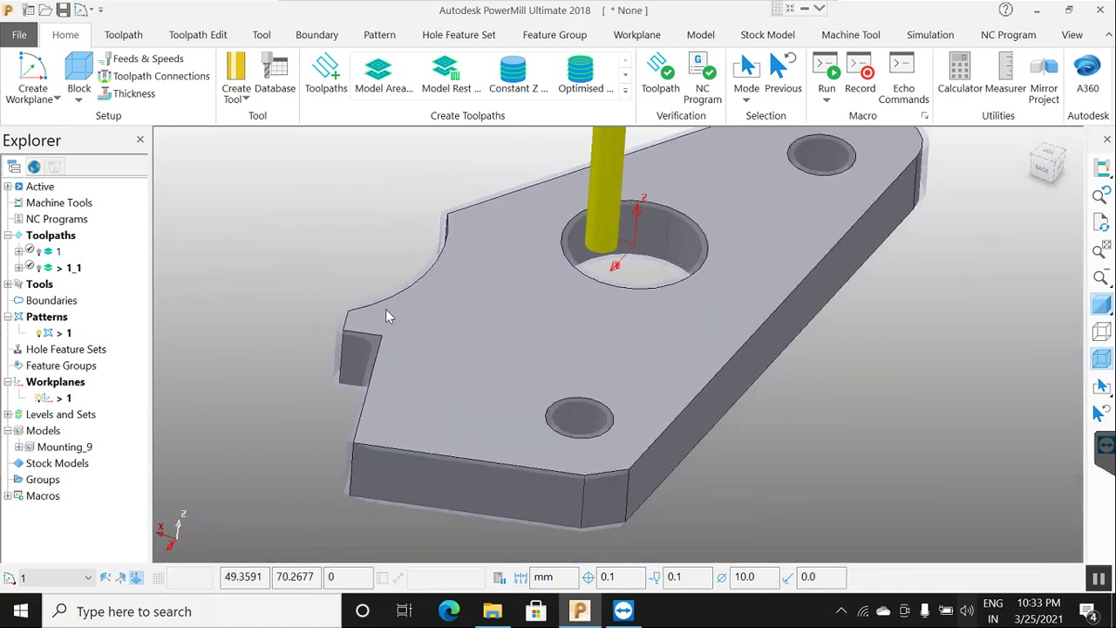
scroll(560, 360, up, 2)
scroll(560, 366, down, 3)
mouse_move(726, 361)
middle_down()
mouse_move(705, 325)
mouse_move(615, 327)
mouse_move(521, 373)
mouse_move(544, 421)
mouse_move(599, 400)
mouse_move(673, 433)
mouse_move(697, 354)
mouse_move(988, 296)
mouse_move(587, 416)
middle_up()
mouse_move(811, 445)
middle_down()
mouse_move(843, 454)
mouse_move(755, 453)
middle_up()
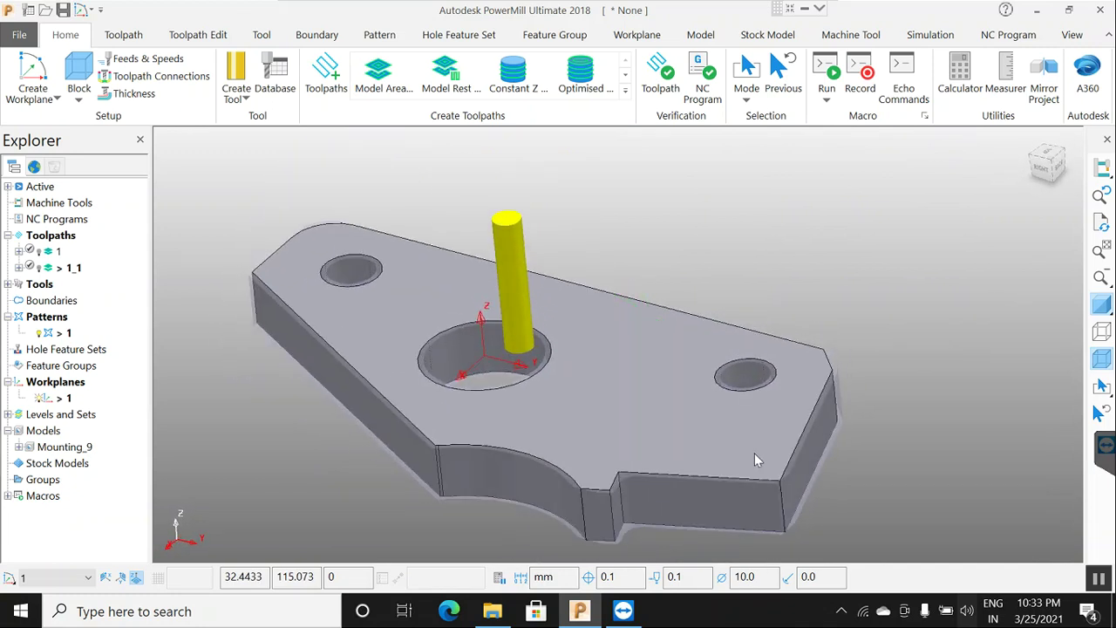
Calculate a Model Area Clearance toolpath on the imported block with Offset all style, 0.1 thickness, 1.0 stepover and 1.0 stepdown
click(380, 91)
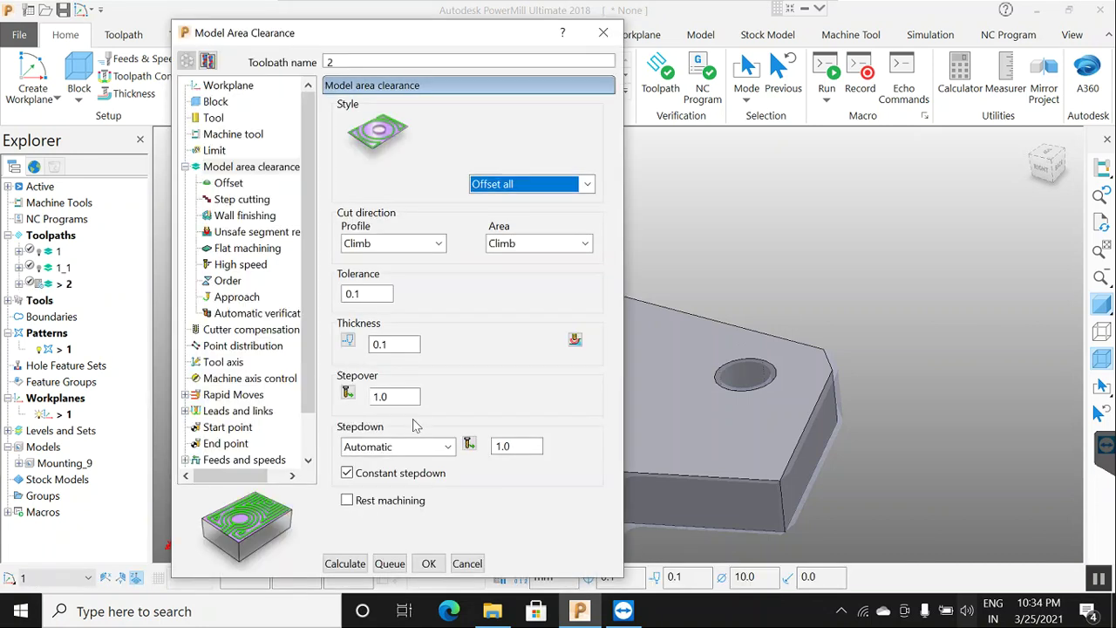
click(216, 102)
click(215, 118)
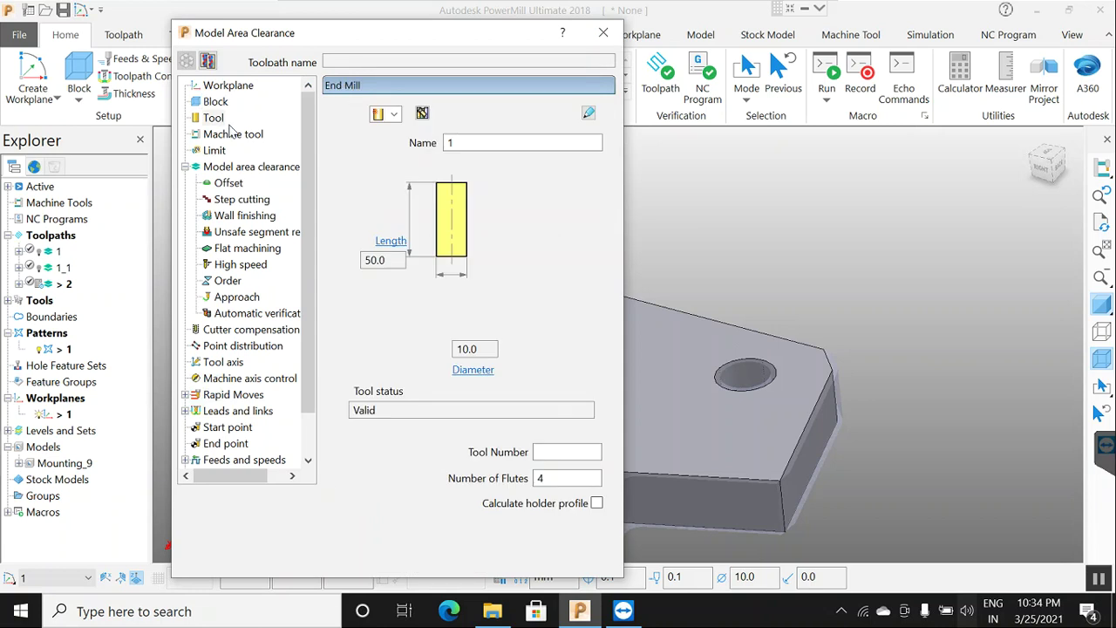
click(248, 167)
double_click(393, 347)
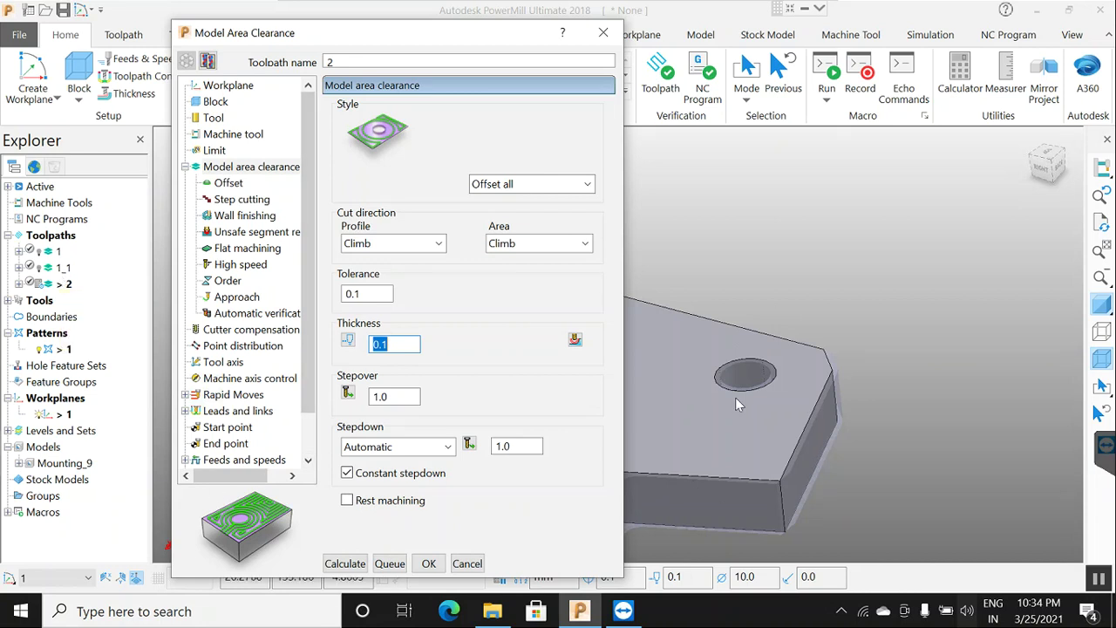
click(346, 565)
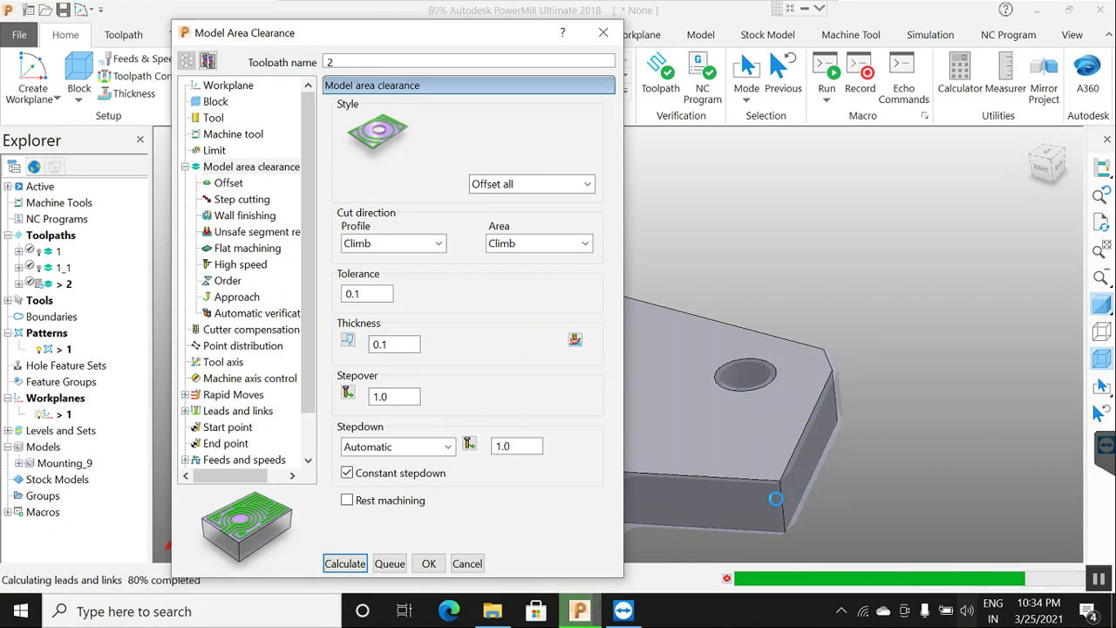
click(882, 560)
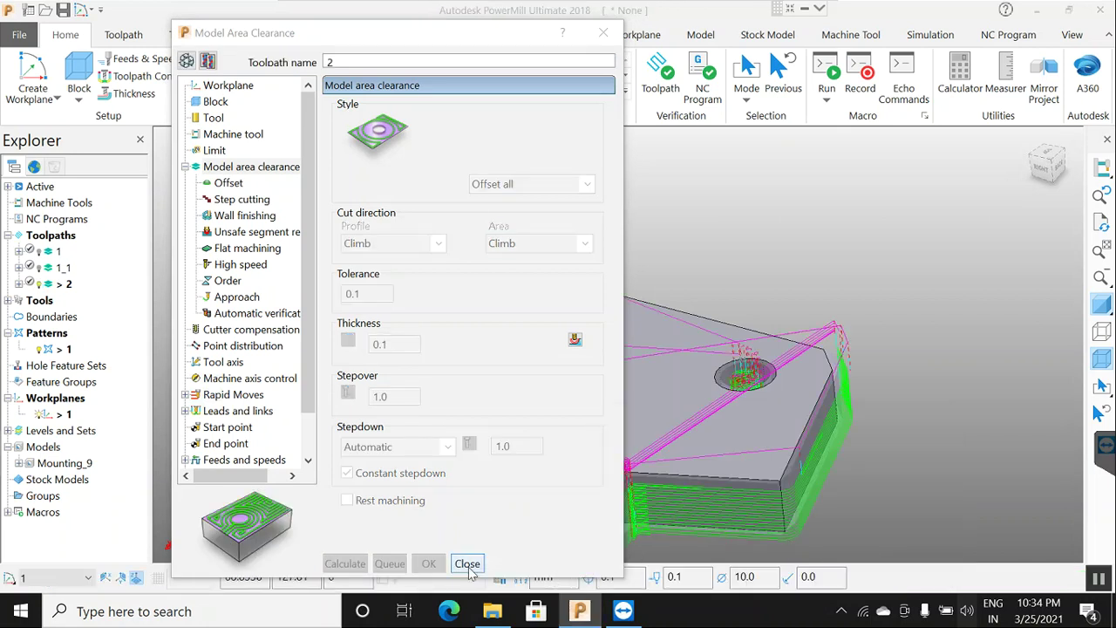
click(467, 563)
Reopen toolpath 2 for editing and calculate its rapid move heights measured from Block and Model
middle_drag(733, 300, 746, 307)
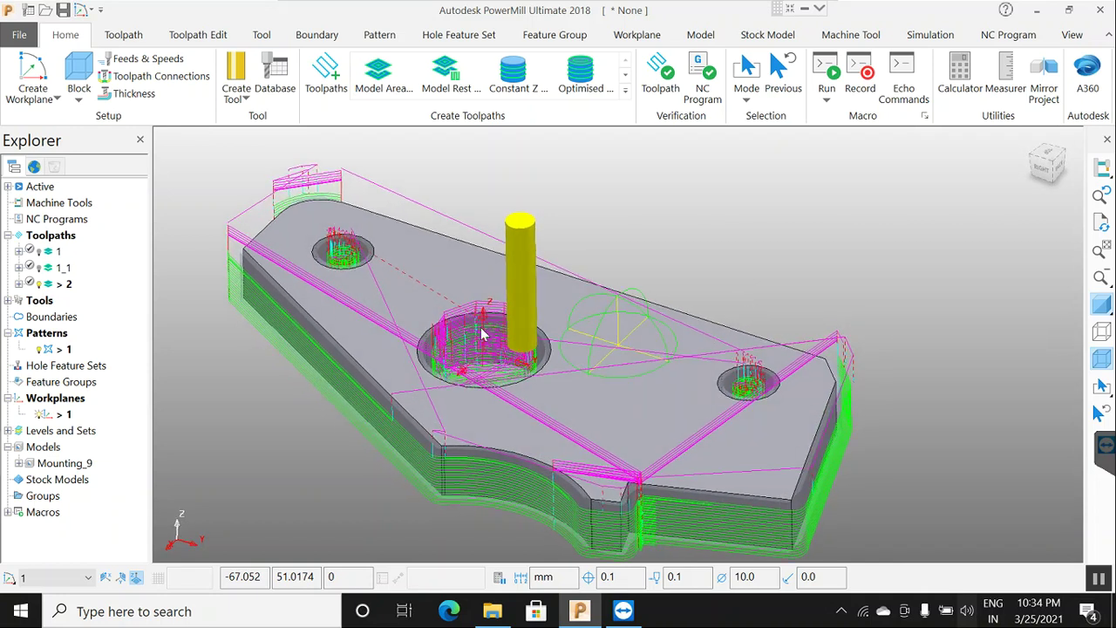
right_click(56, 285)
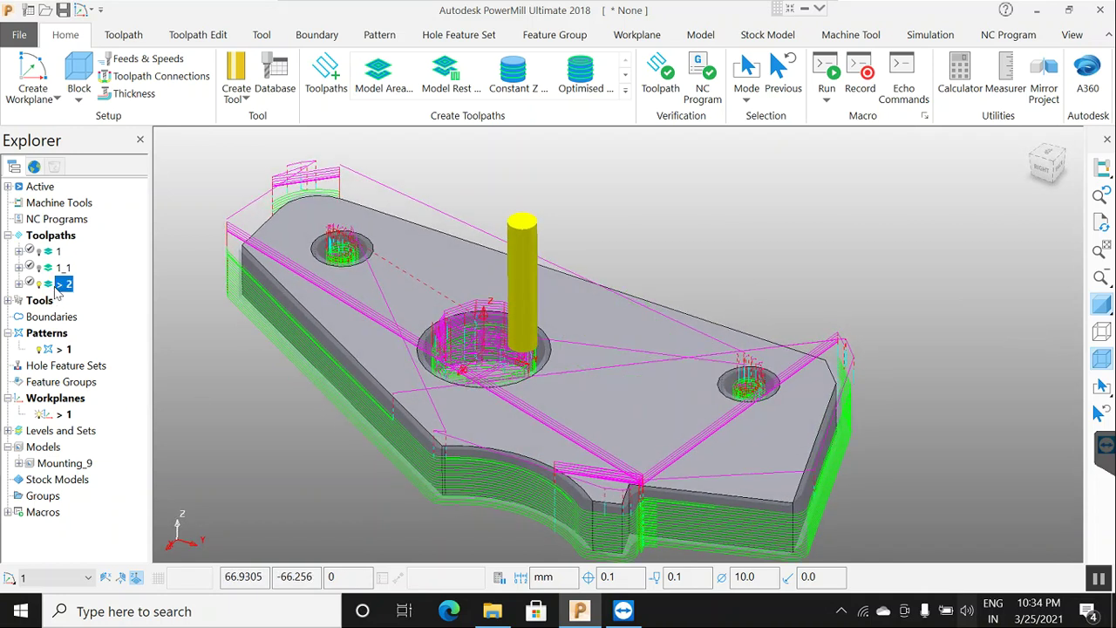
click(94, 117)
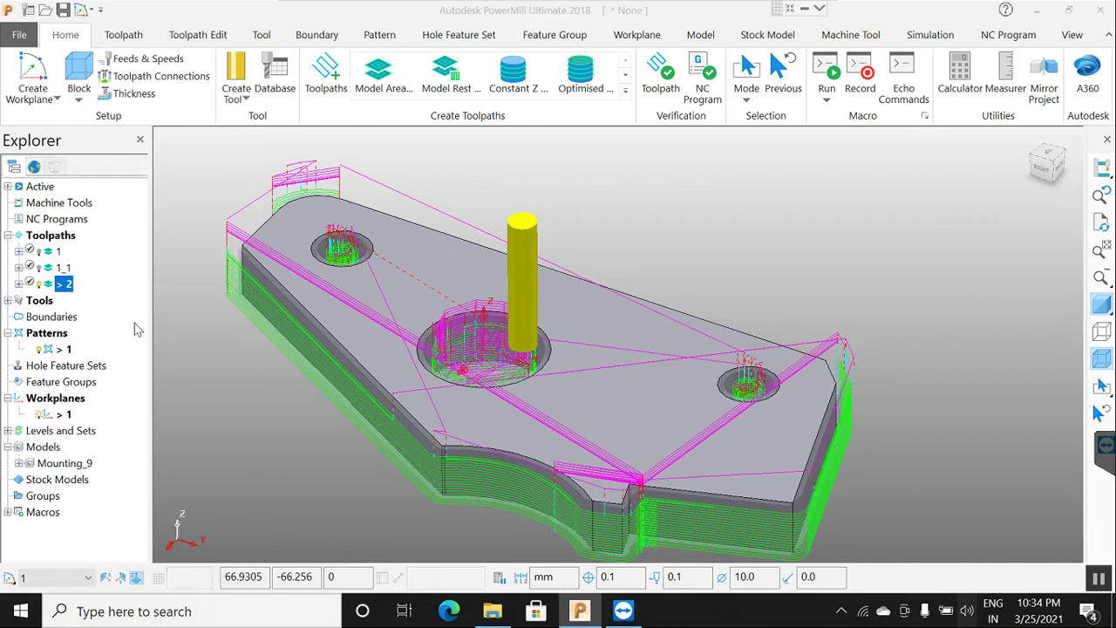
click(57, 268)
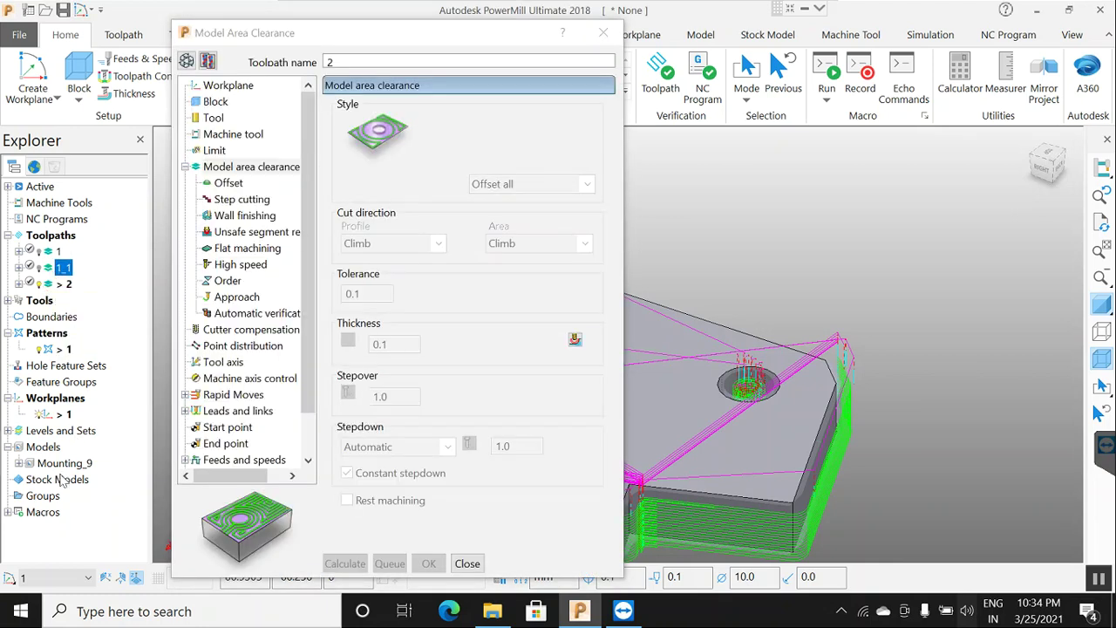
click(186, 62)
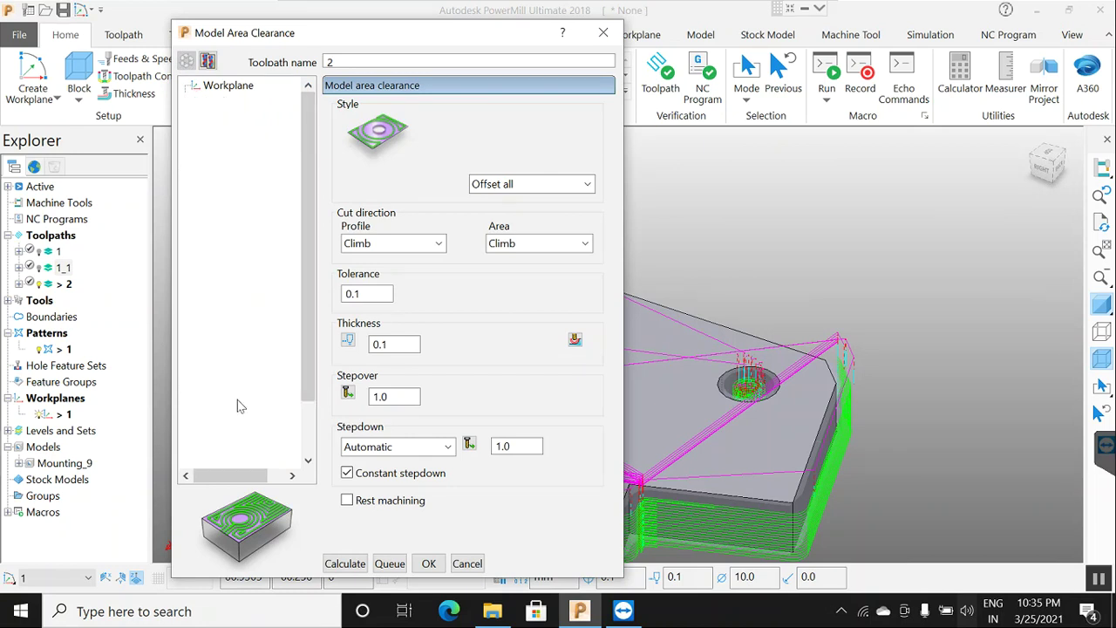
click(234, 396)
click(559, 481)
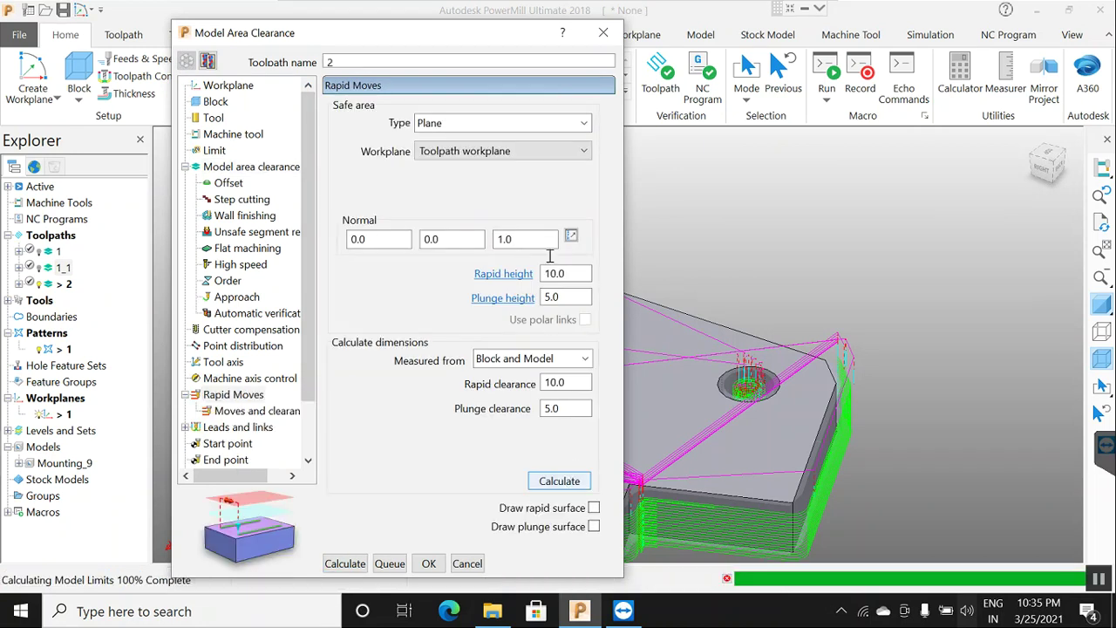
Set the first-choice link of toolpath 2 to Stepdown, keep Skim as the second choice, and recalculate the toolpath
click(244, 429)
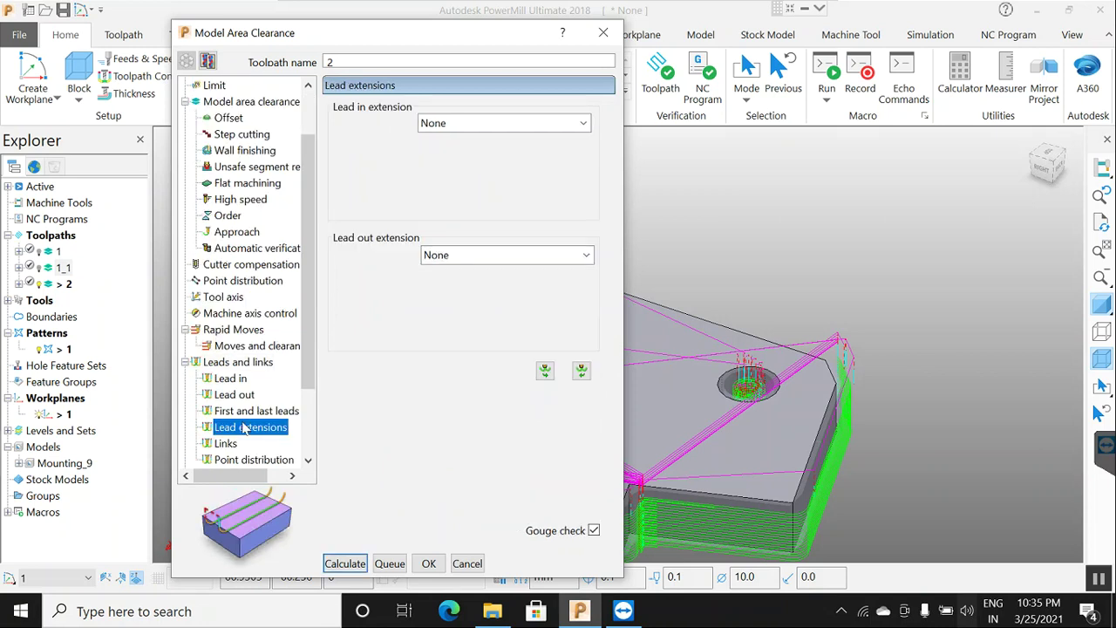
scroll(251, 422, down, 2)
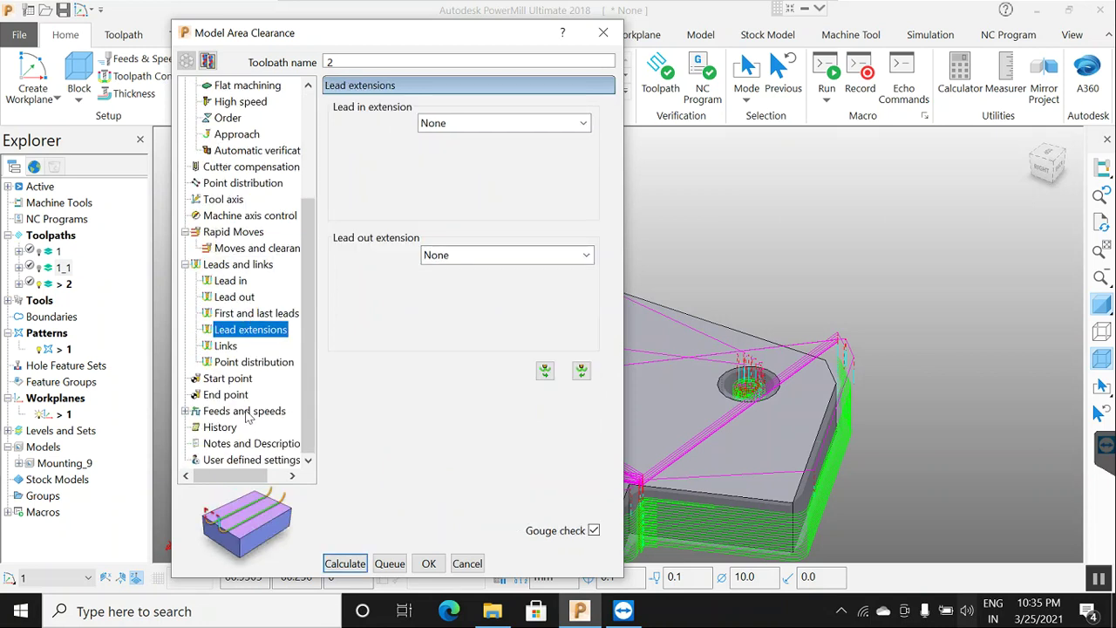
click(228, 346)
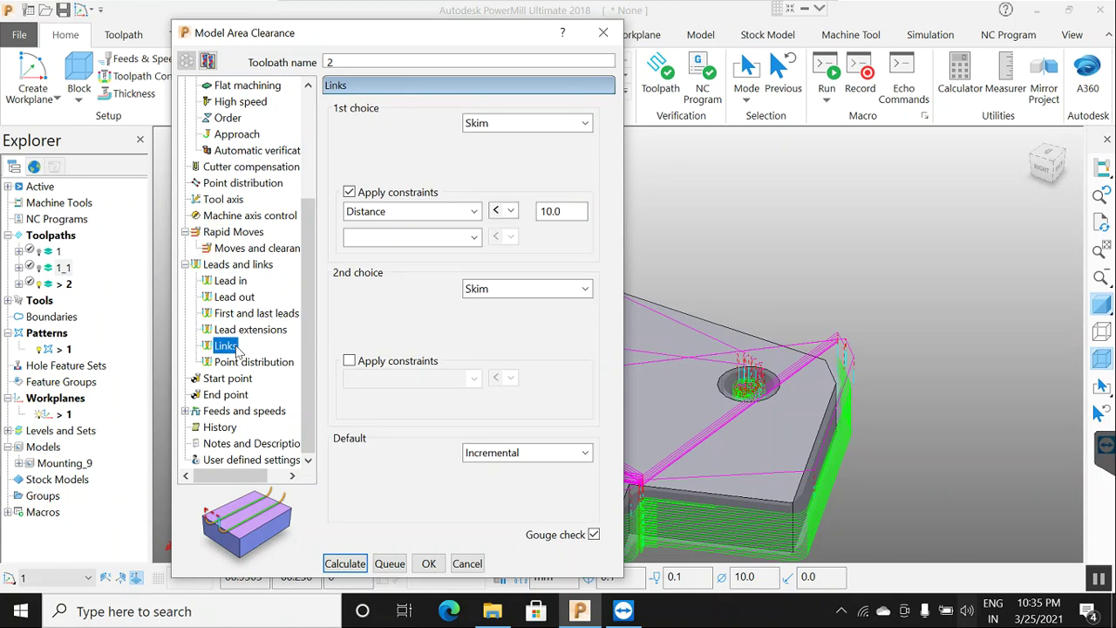
click(523, 124)
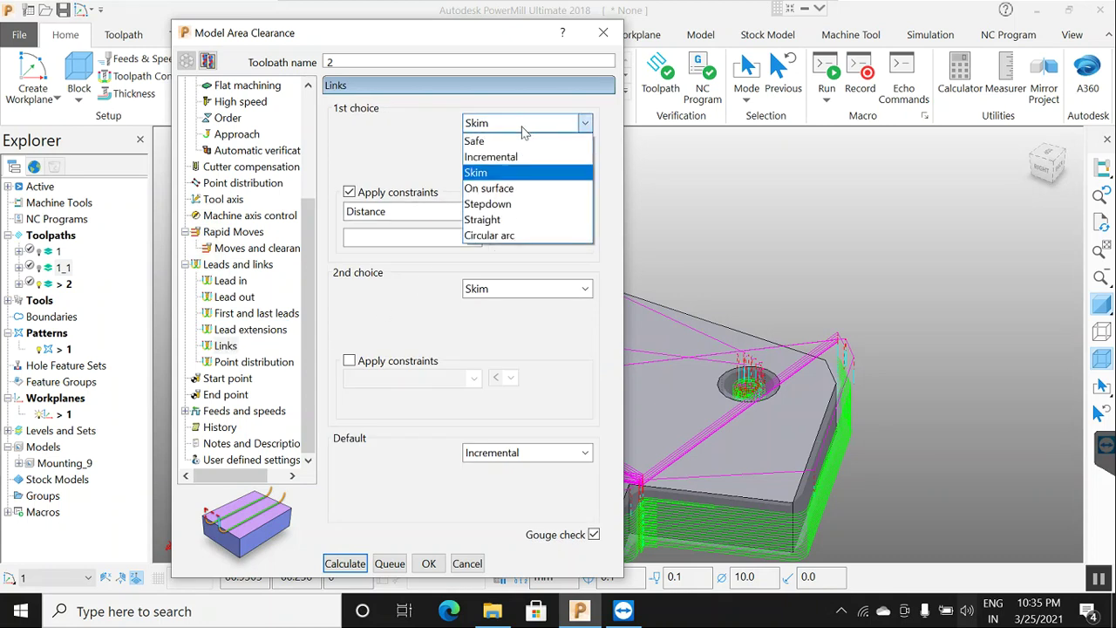
click(502, 210)
click(514, 289)
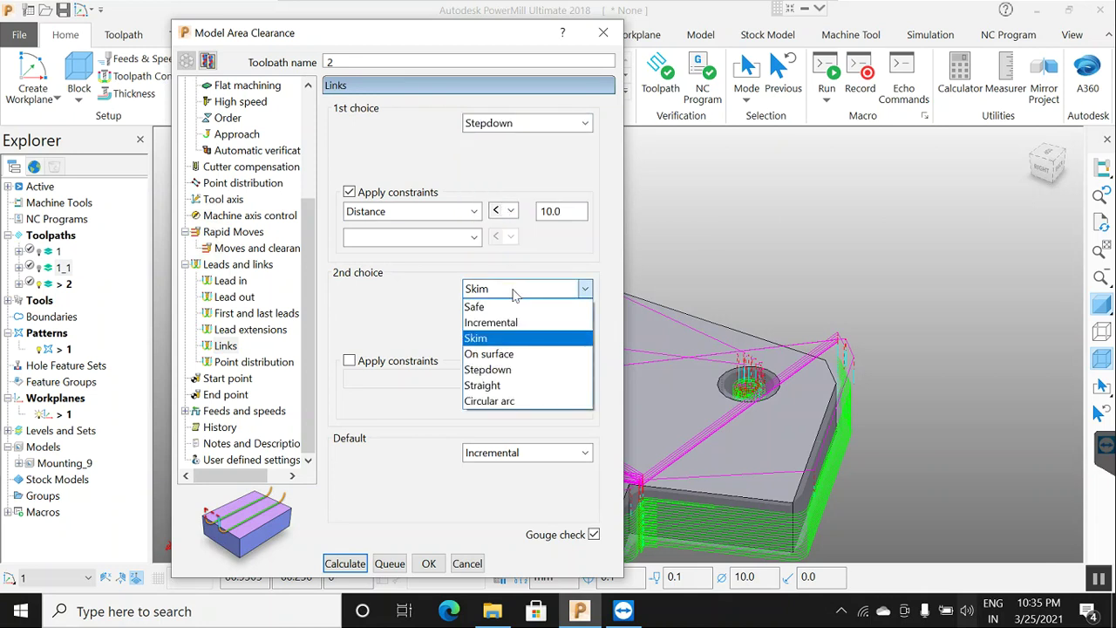
click(513, 294)
click(349, 564)
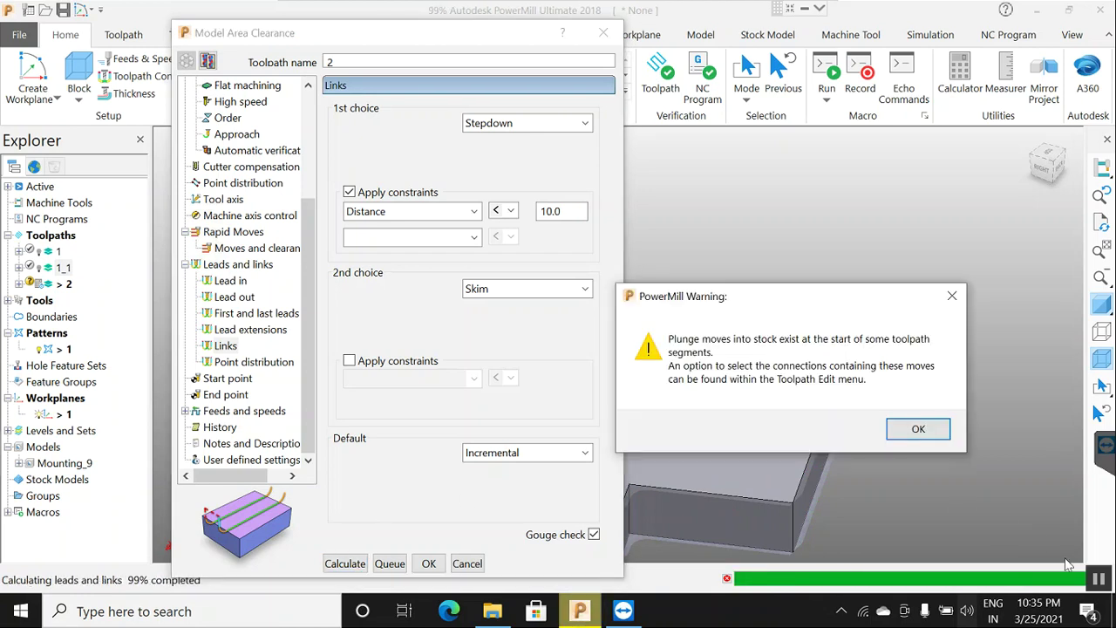
click(918, 428)
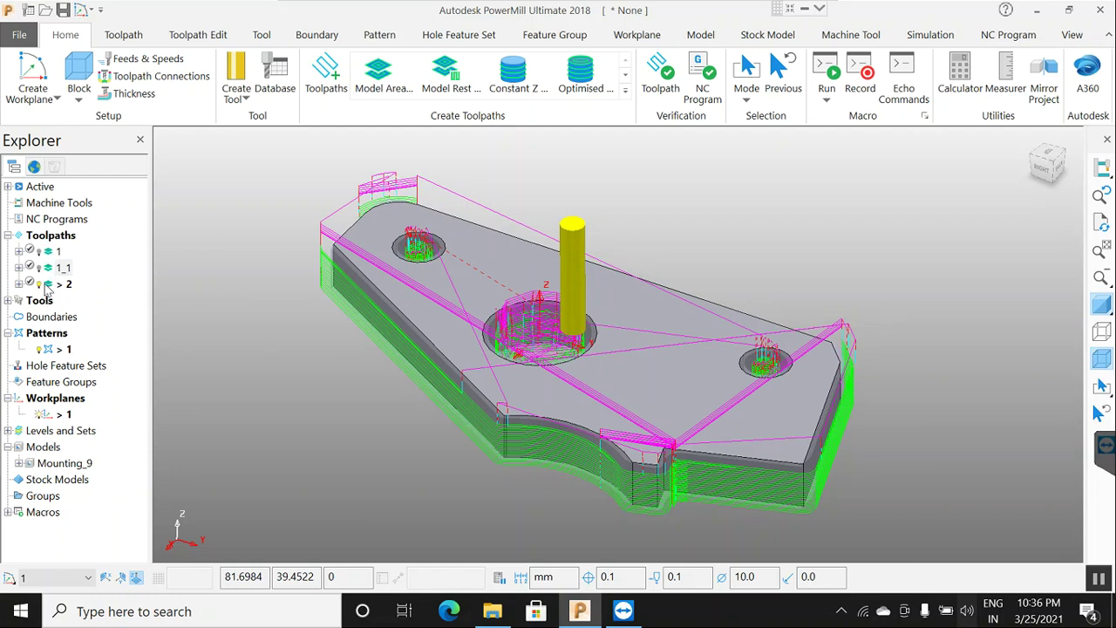
Close the current machining project
click(19, 36)
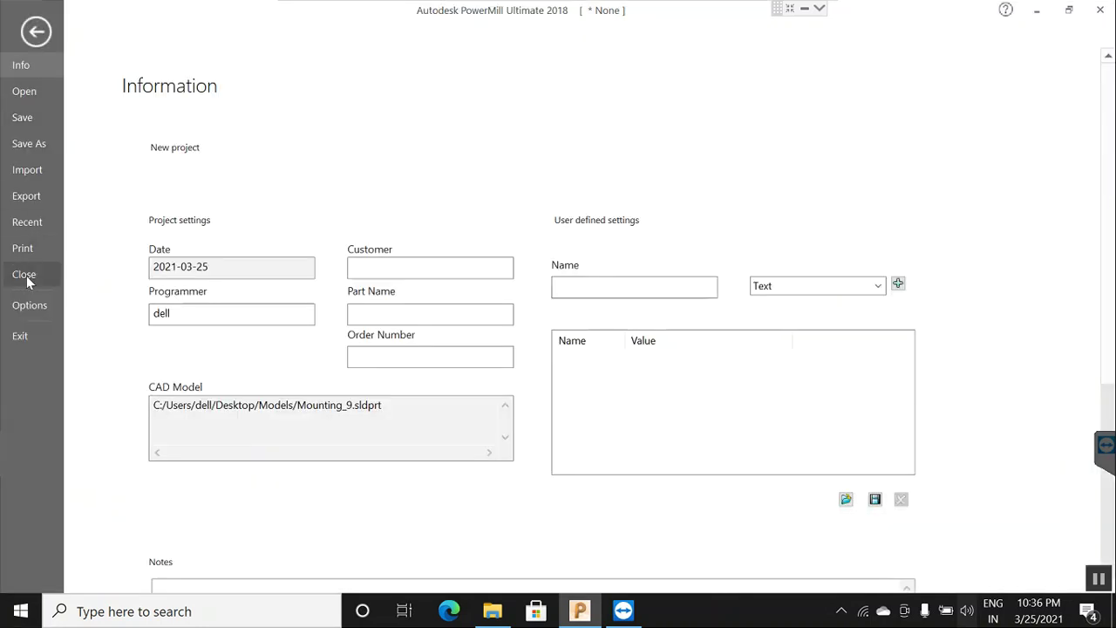
click(25, 277)
click(130, 319)
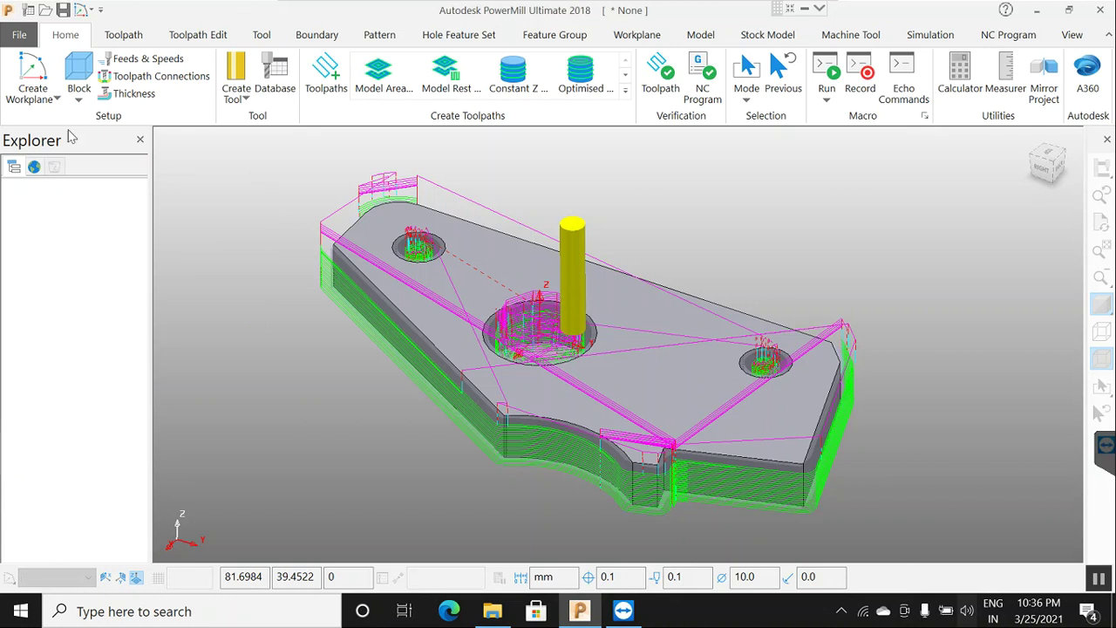
Import the Mounting_9 CAD model from the Models folder into the empty project and dismiss the translation report
click(21, 37)
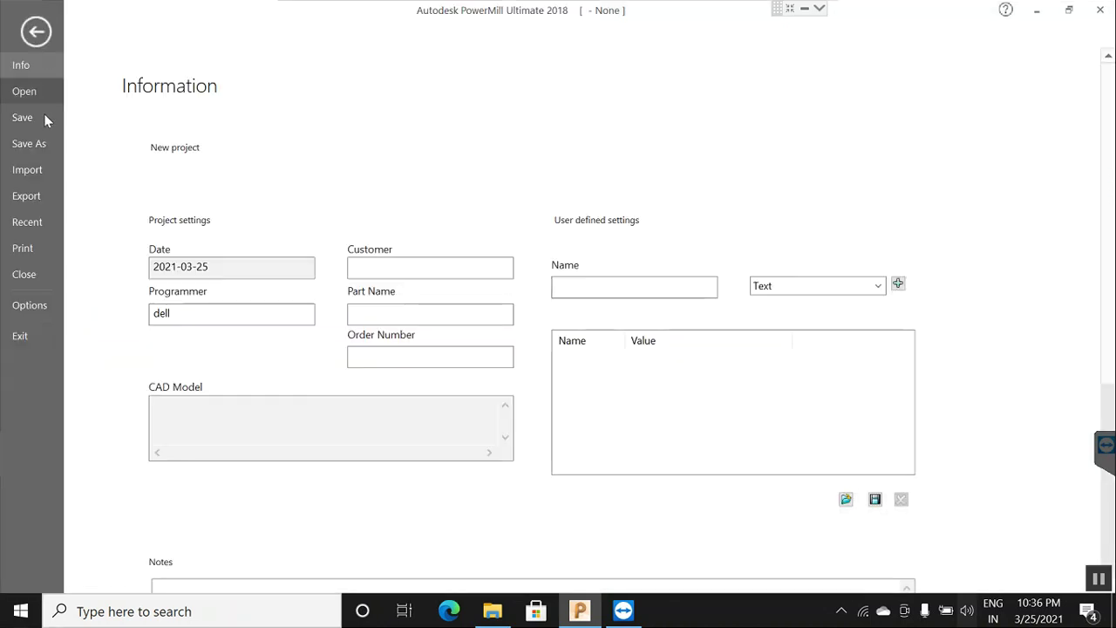
click(23, 98)
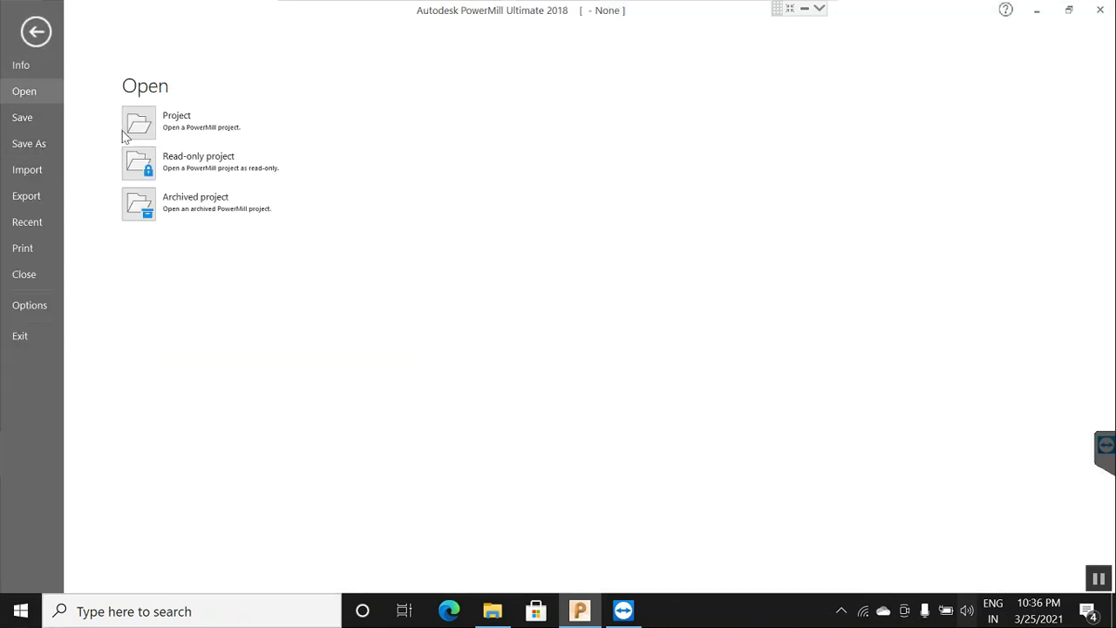
click(24, 169)
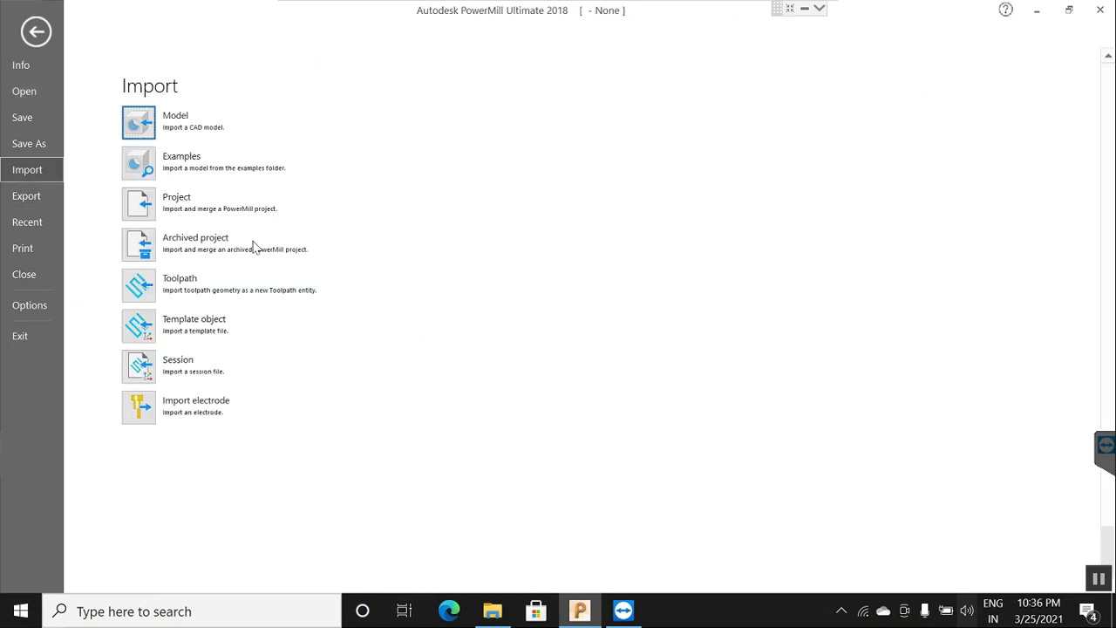
click(138, 127)
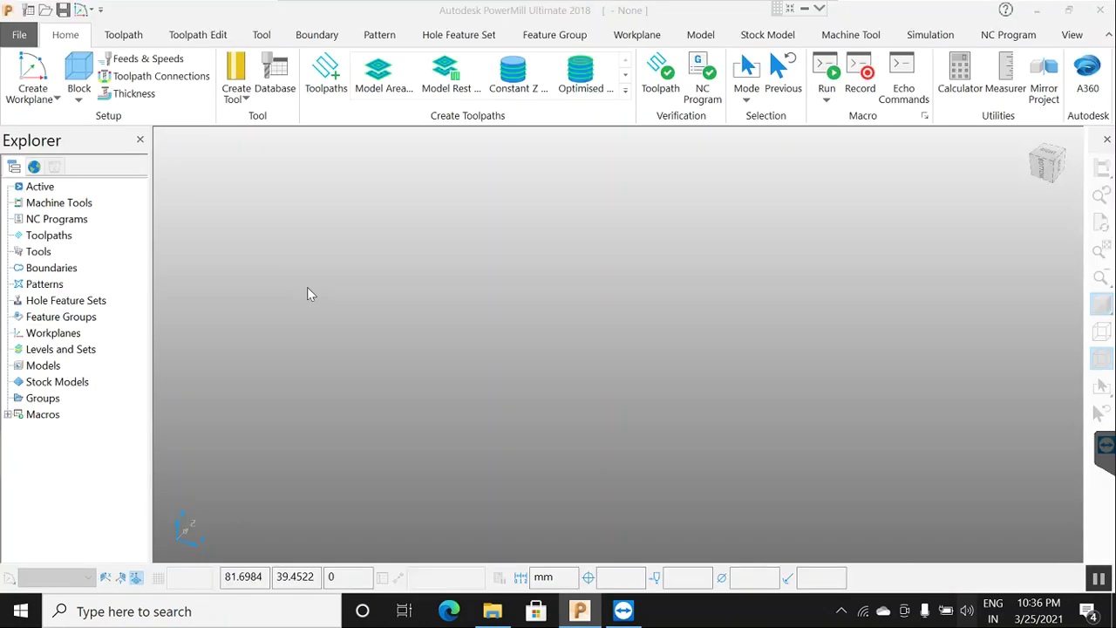
click(471, 299)
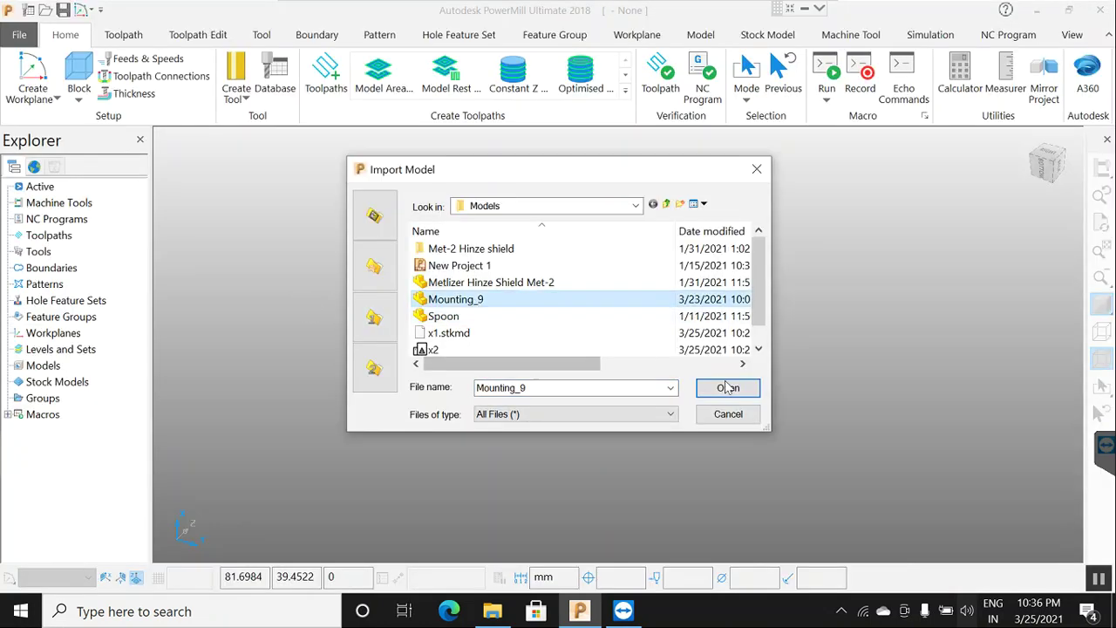
click(728, 387)
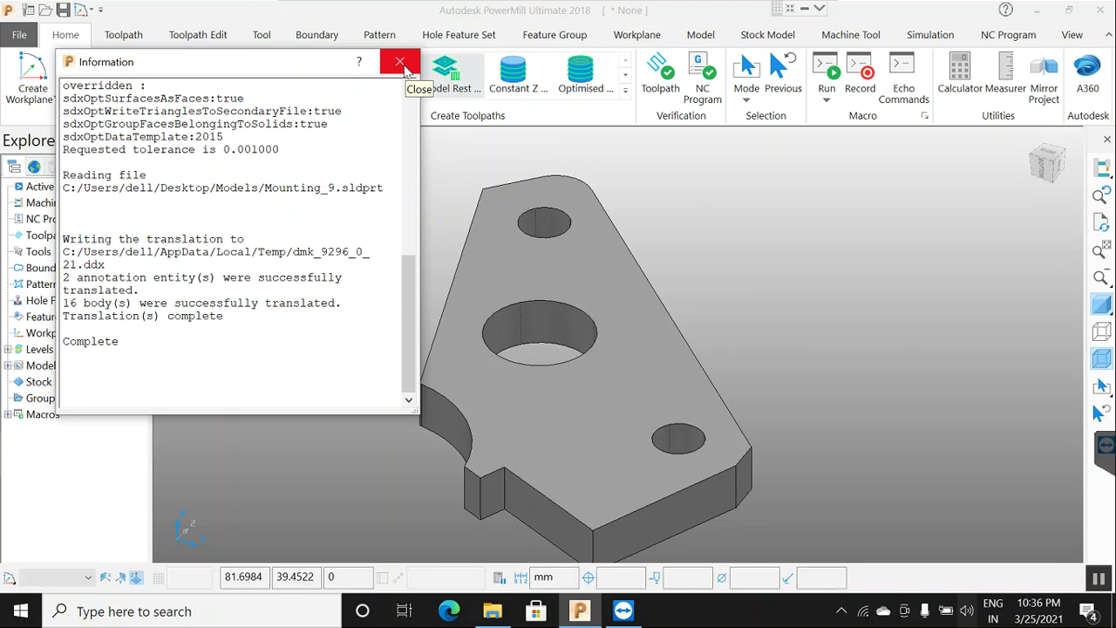
click(400, 63)
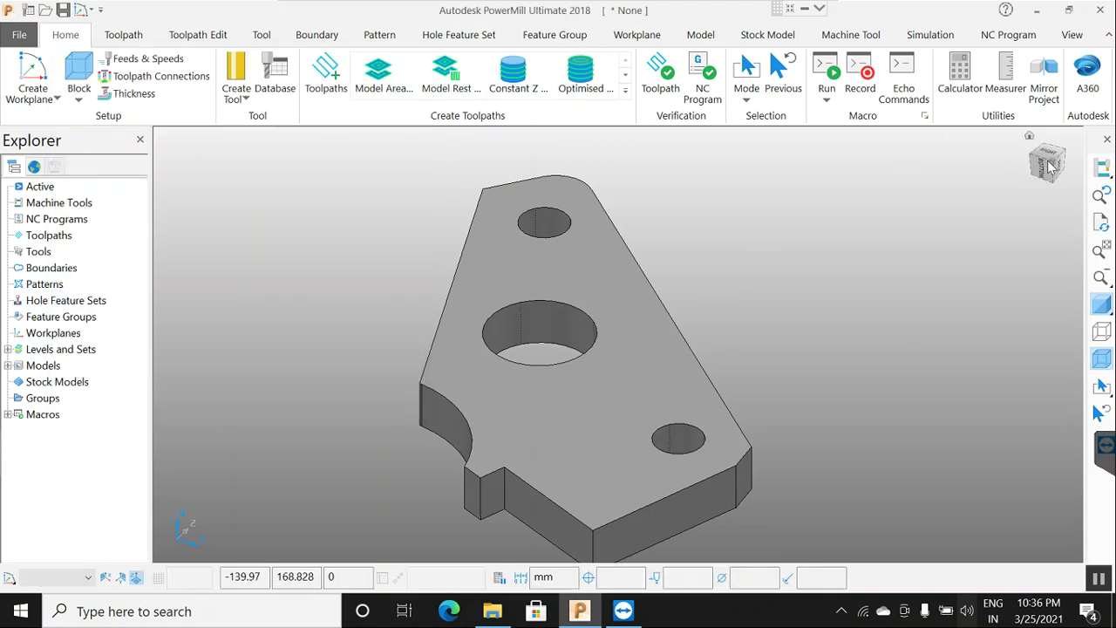
Turn on the display of the Transform axes to show the origin relative to the plate
click(1058, 158)
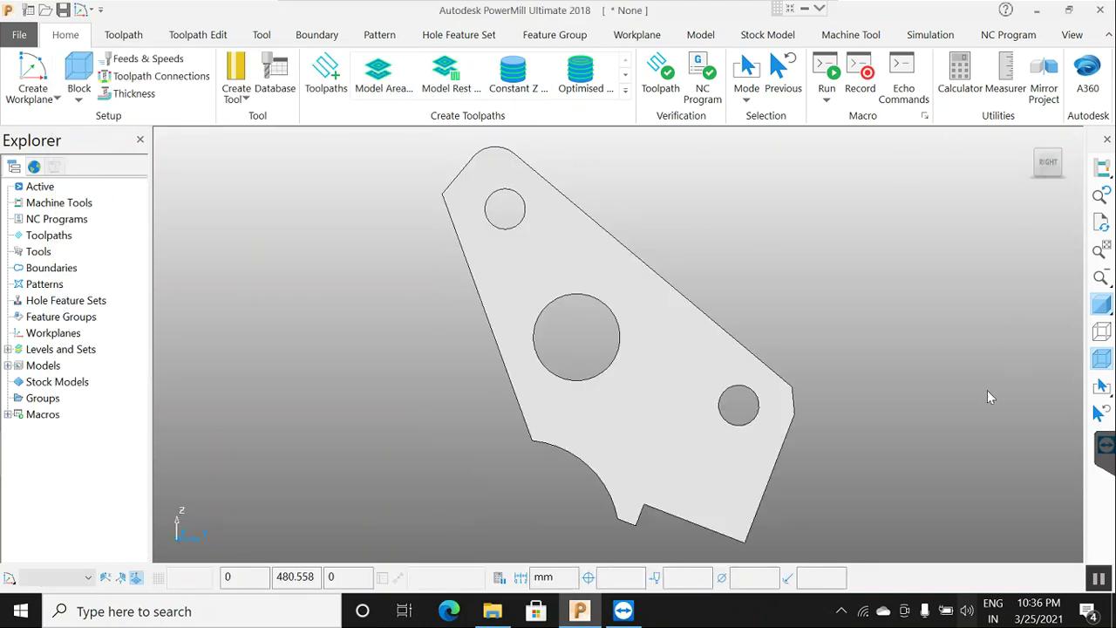
scroll(746, 319, down, 3)
scroll(524, 183, down, 3)
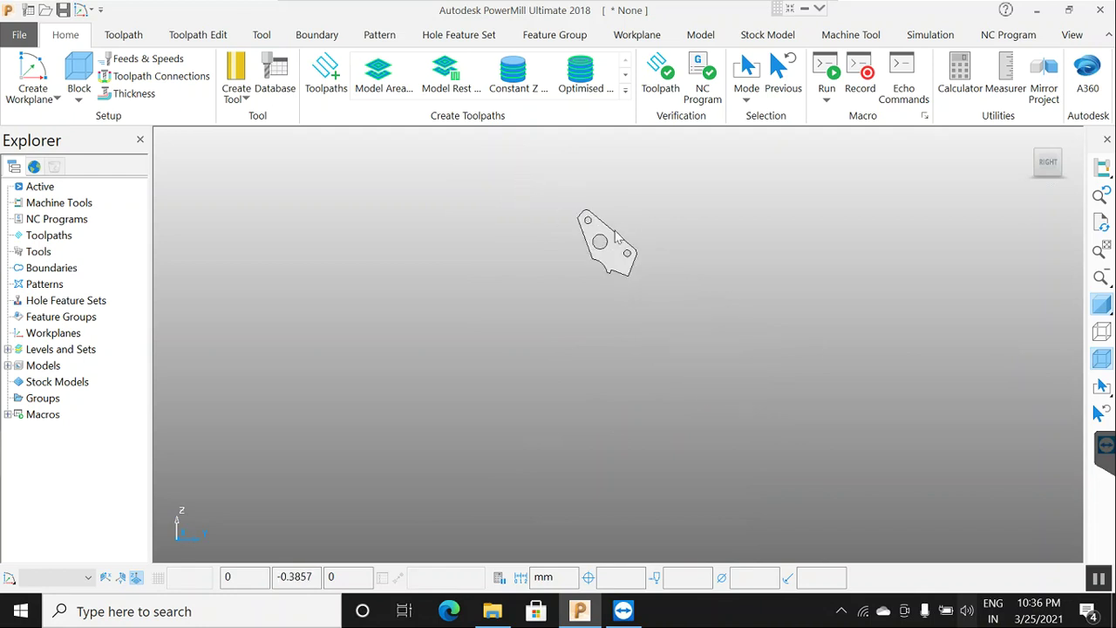
click(1072, 36)
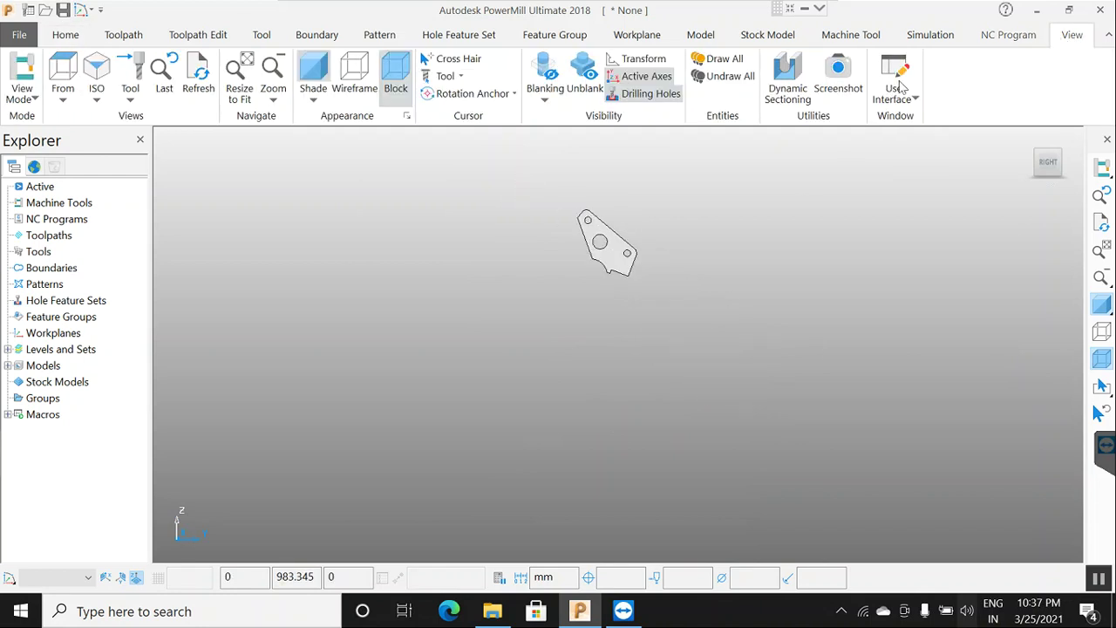
click(636, 59)
mouse_move(675, 379)
middle_down()
mouse_move(668, 285)
mouse_move(750, 277)
middle_up()
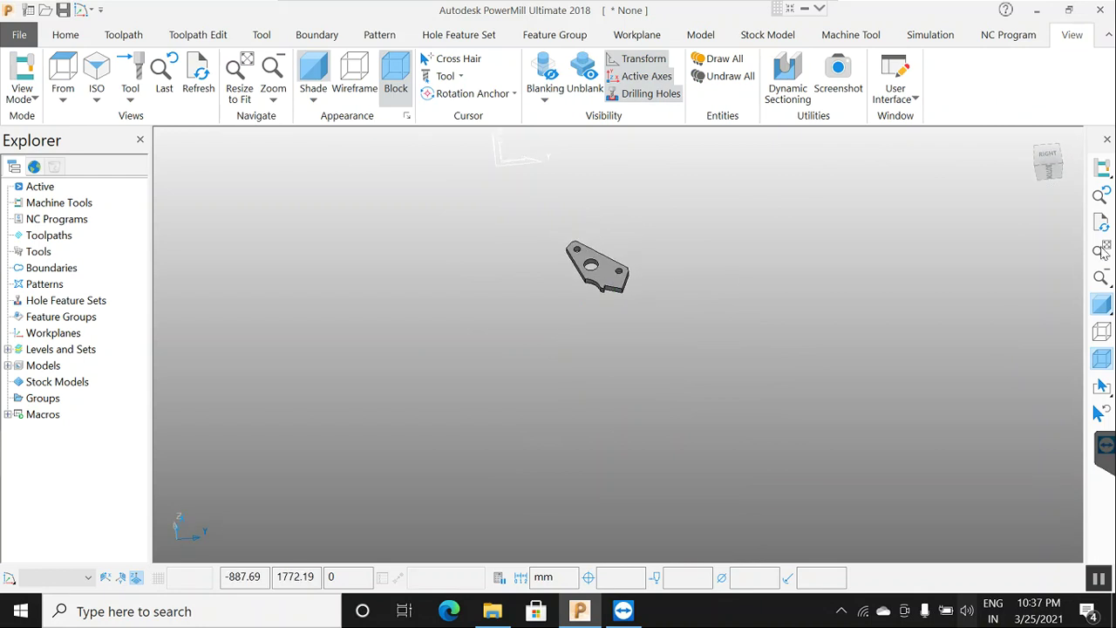
click(1101, 251)
scroll(568, 329, down, 2)
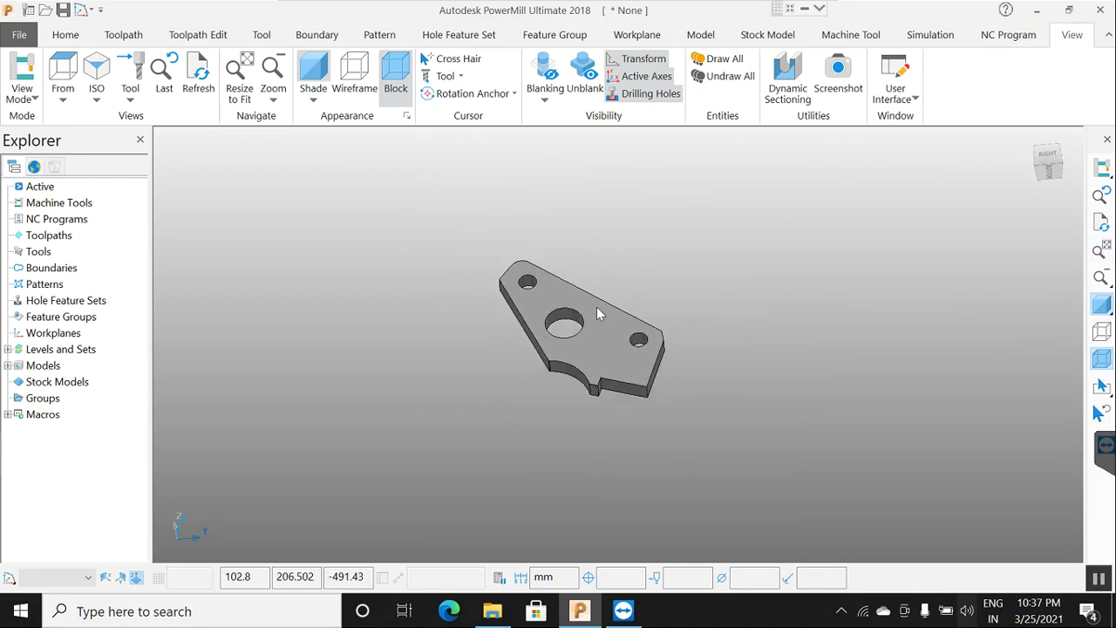
click(635, 61)
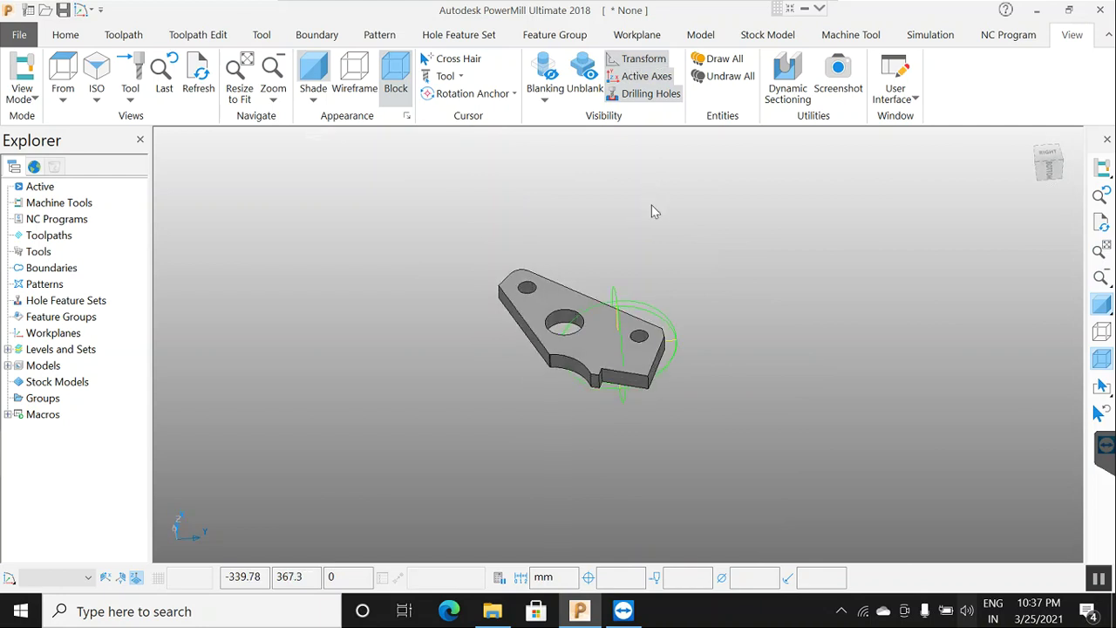
Examine the plate's orientation from the Right view, from rotated versions of that view, and from an oblique angle
click(1049, 163)
click(1049, 158)
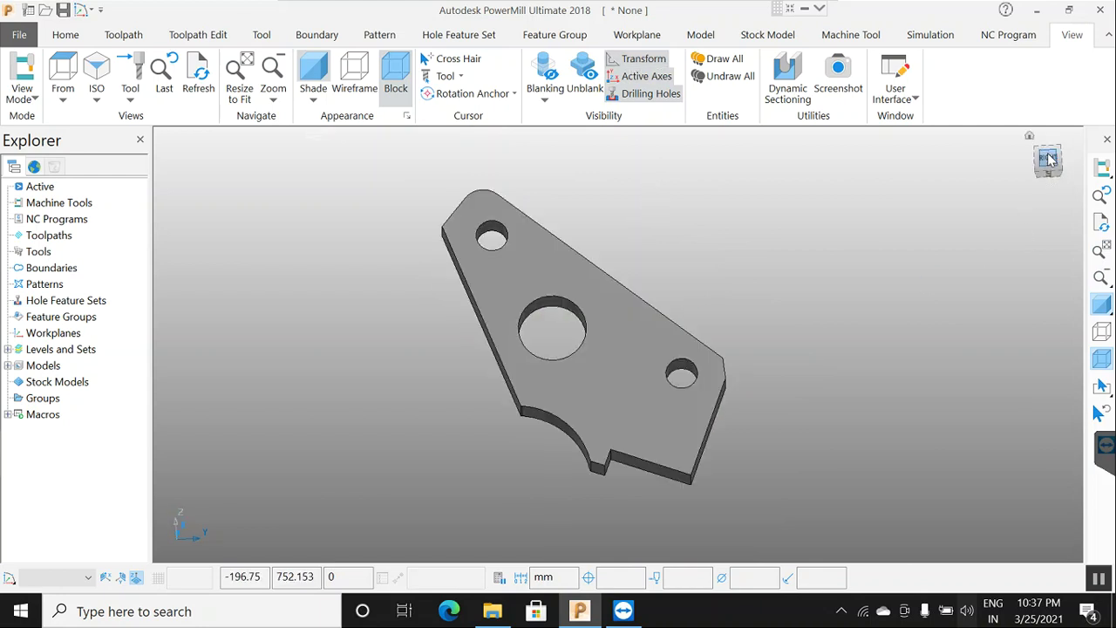
click(1049, 158)
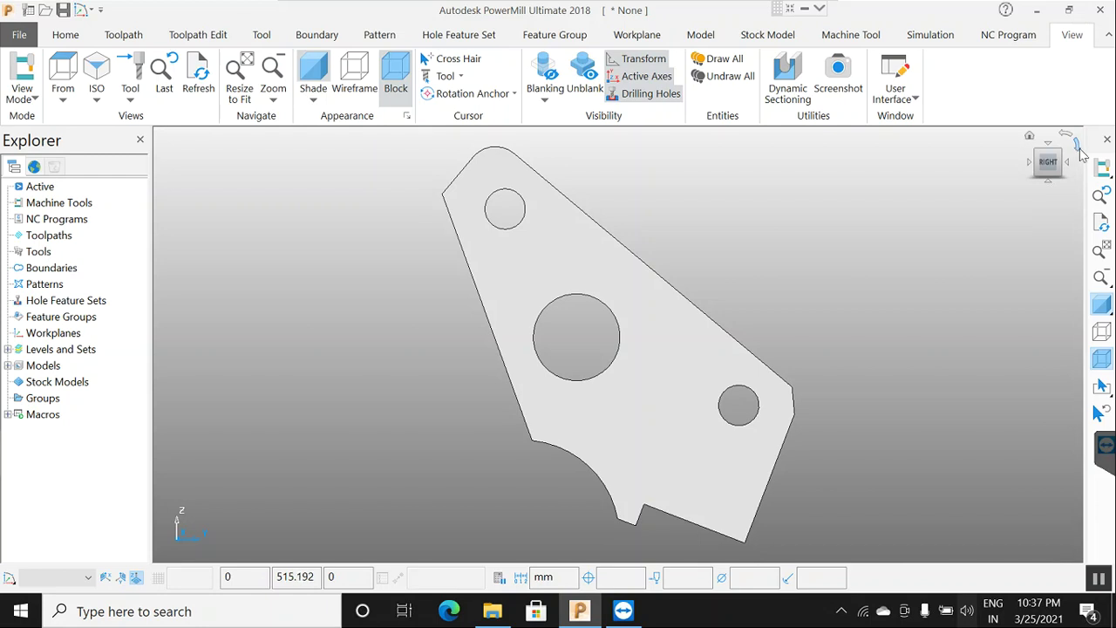
click(1078, 145)
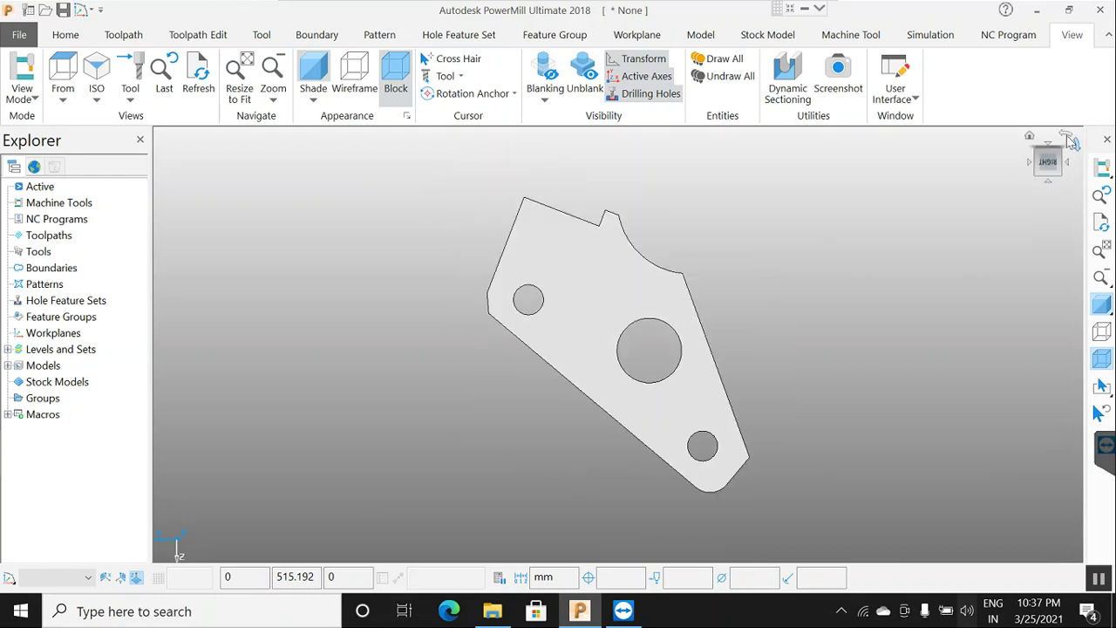
click(1071, 141)
middle_drag(757, 393, 812, 312)
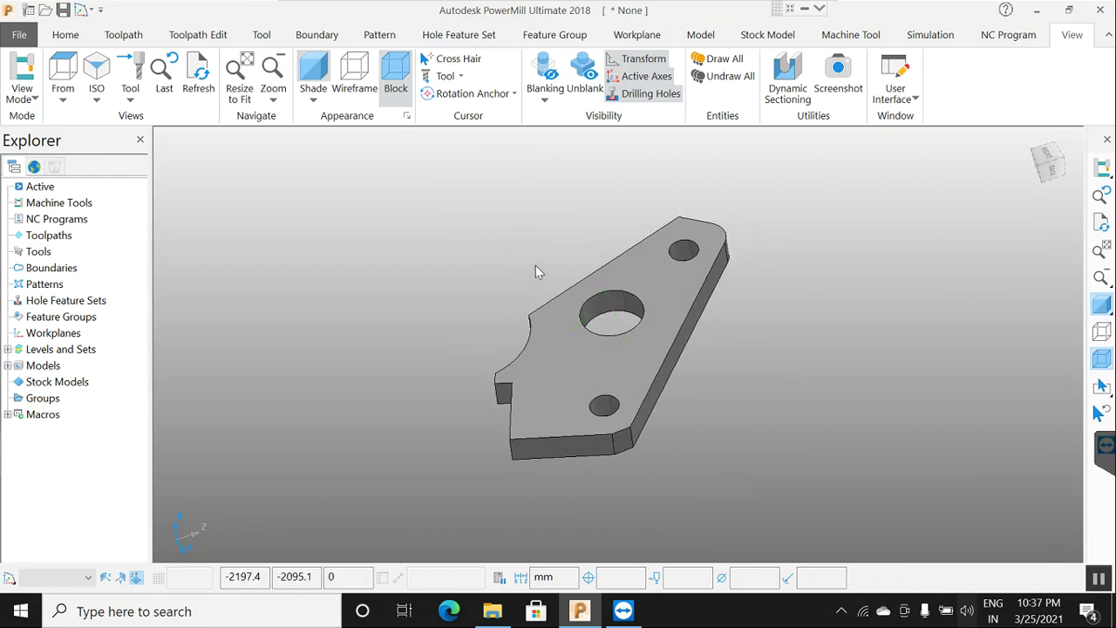